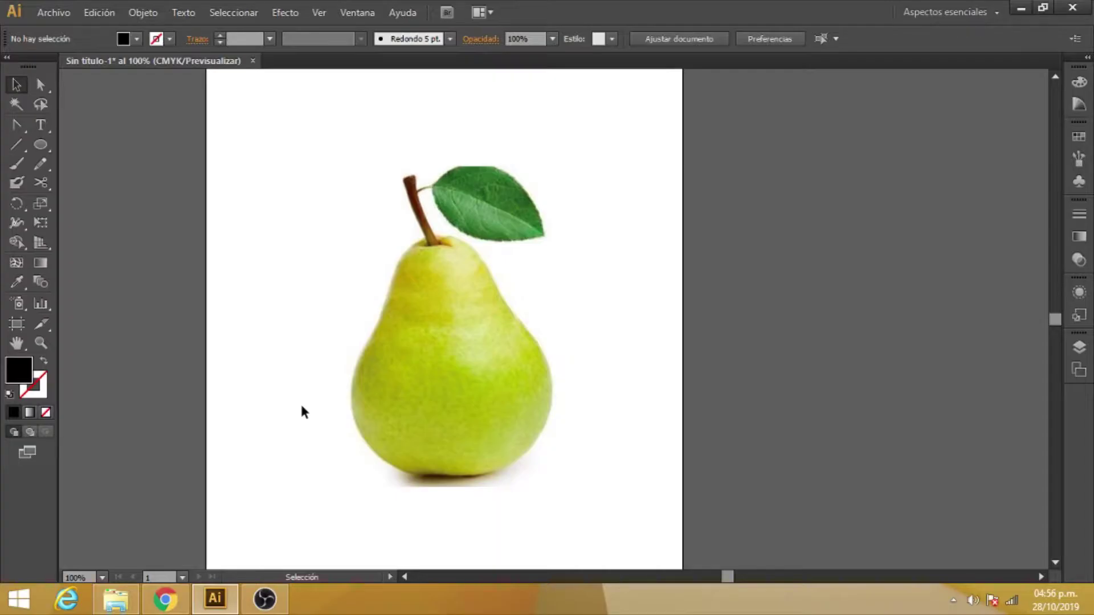
Step: Tear off the pen tools flyout into a floating panel near the canvas
{"action": "left_click_drag", "start_coordinate": [17, 134], "coordinate": [300, 139]}
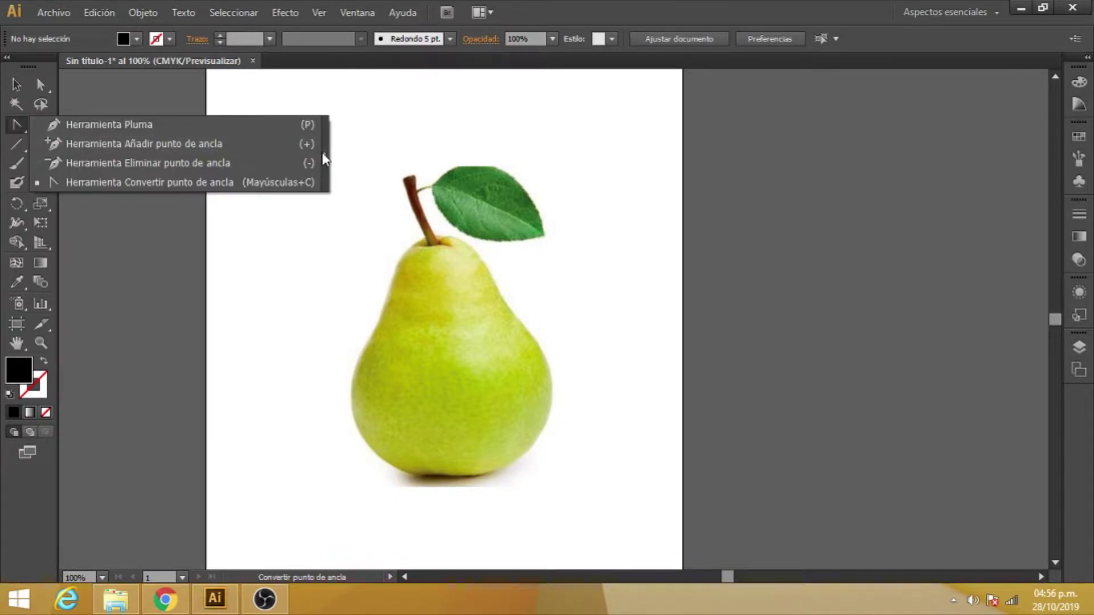
{"action": "left_click_drag", "start_coordinate": [320, 151], "coordinate": [322, 152]}
{"action": "left_click_drag", "start_coordinate": [85, 137], "coordinate": [137, 122]}
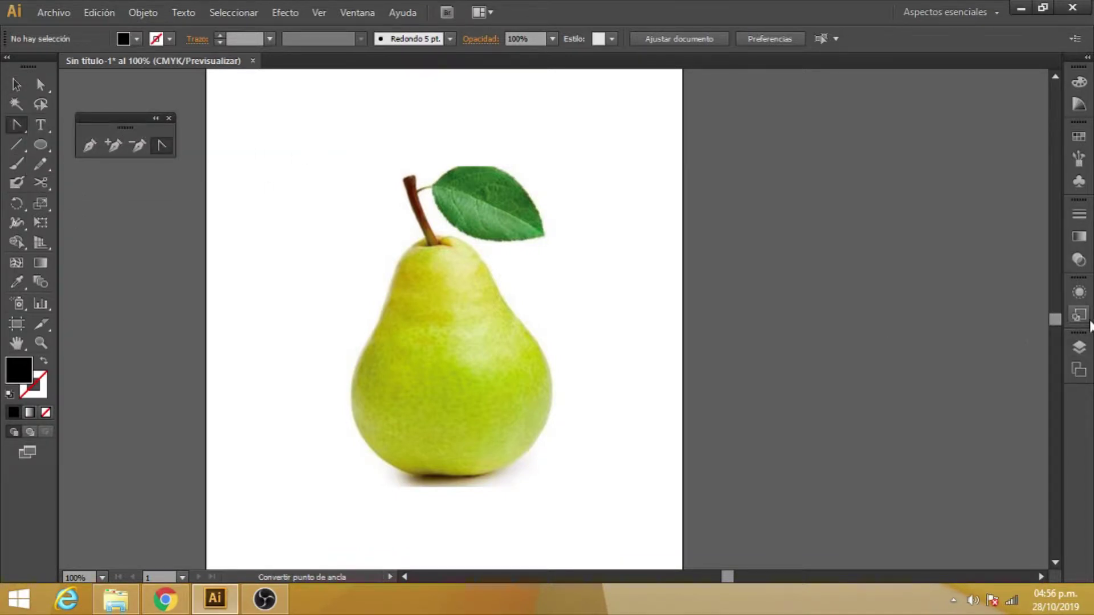
Step: Add a new layer Capa 2 above the photo and lock the photo layer Capa 1
{"action": "left_click", "coordinate": [1079, 348]}
{"action": "left_click", "coordinate": [1080, 349]}
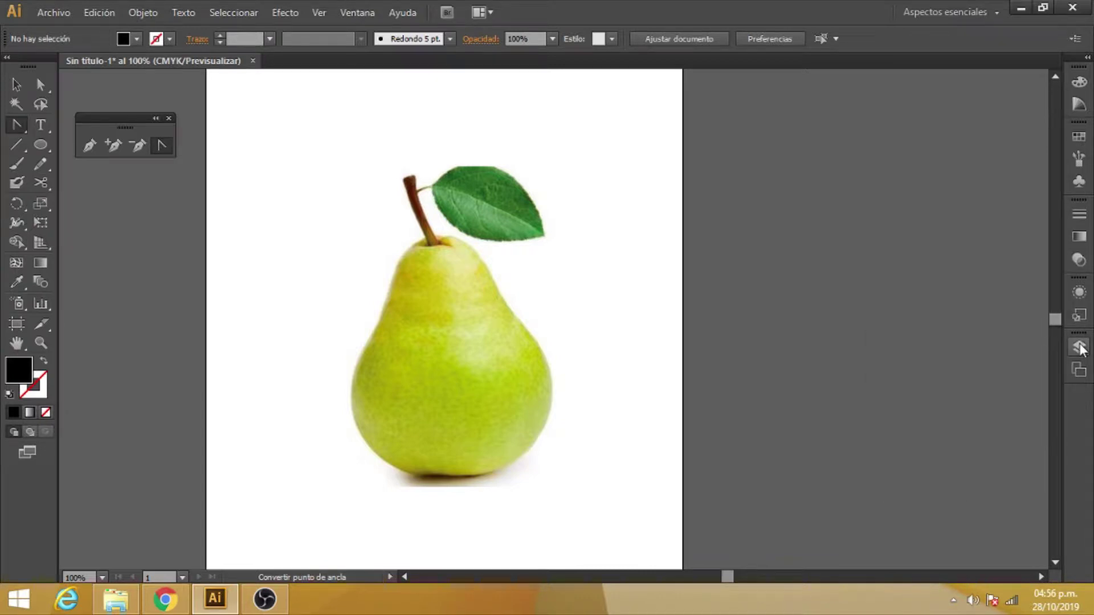
{"action": "left_click", "coordinate": [1035, 481]}
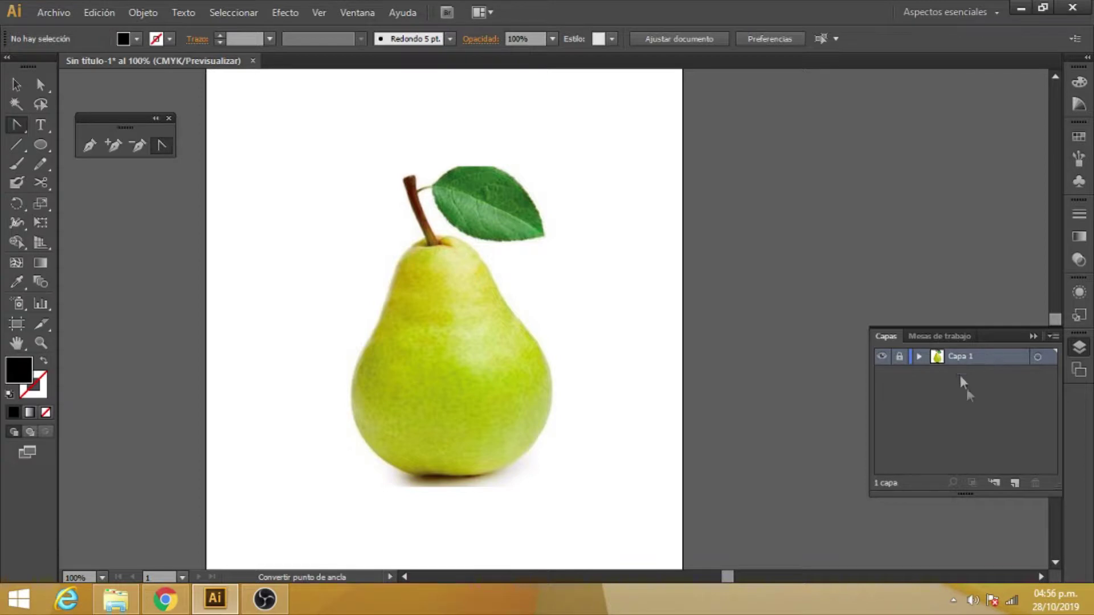
{"action": "left_click", "coordinate": [1013, 478]}
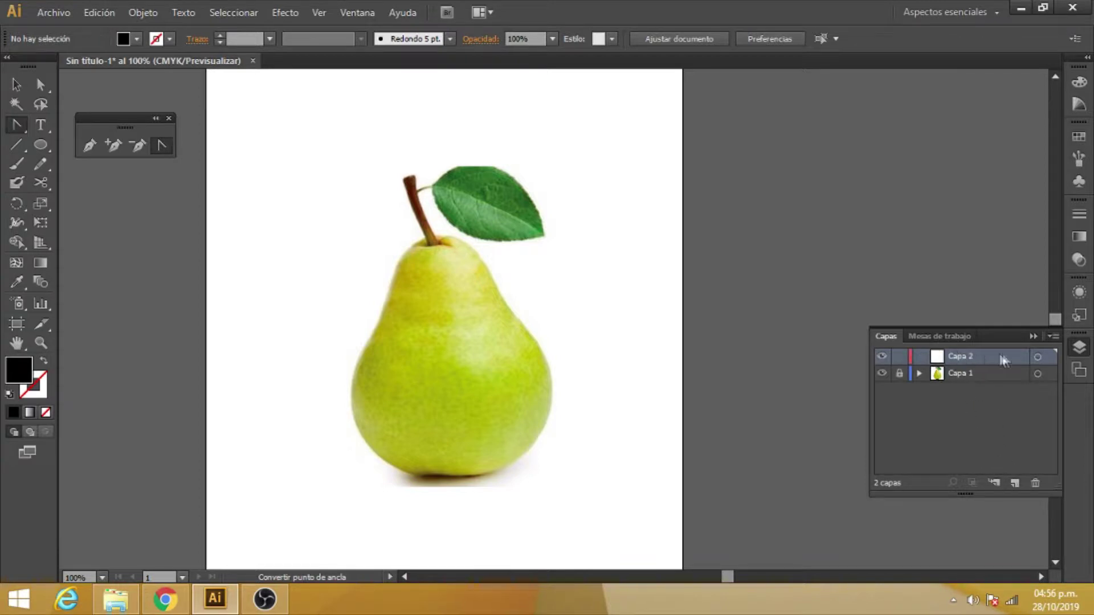
{"action": "left_click", "coordinate": [900, 373]}
{"action": "left_click", "coordinate": [901, 374]}
Step: Zoom the pear to 150% and set fill to None with a black stroke
{"action": "key", "text": "ctrl+plus"}
{"action": "left_click_drag", "start_coordinate": [448, 365], "coordinate": [455, 323]}
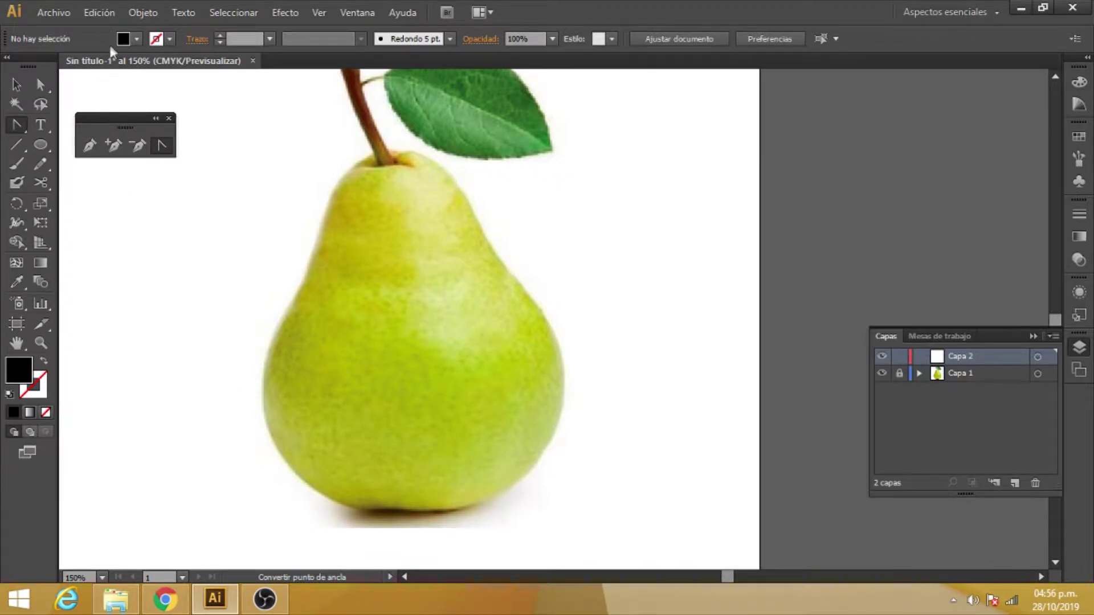
{"action": "left_click", "coordinate": [137, 38]}
{"action": "left_click", "coordinate": [10, 66]}
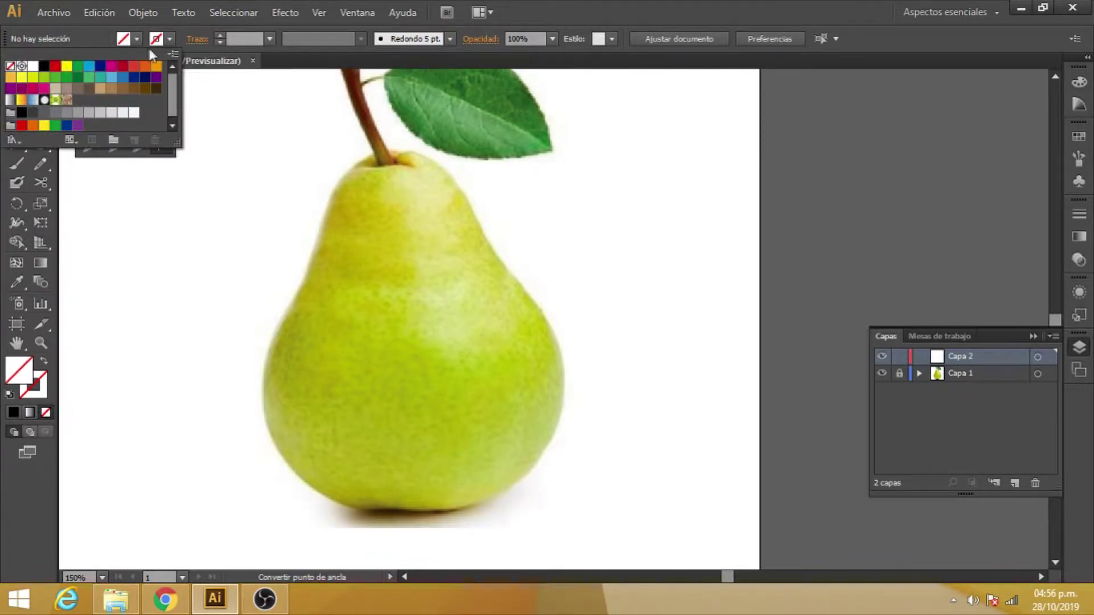
{"action": "left_click", "coordinate": [169, 39]}
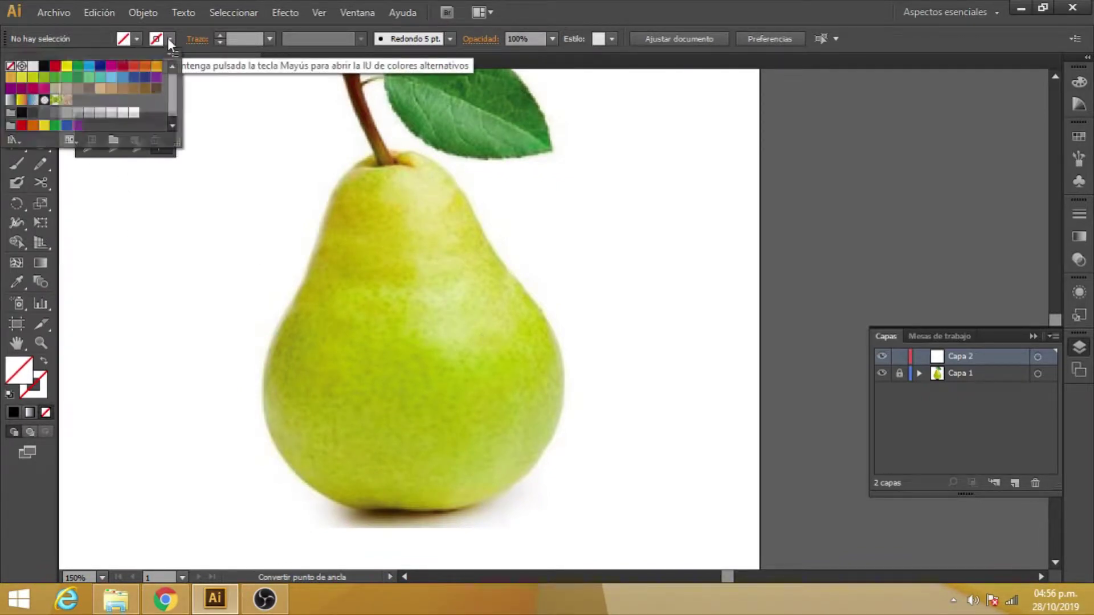
{"action": "left_click", "coordinate": [44, 65]}
{"action": "left_click", "coordinate": [94, 36]}
{"action": "left_click", "coordinate": [90, 146]}
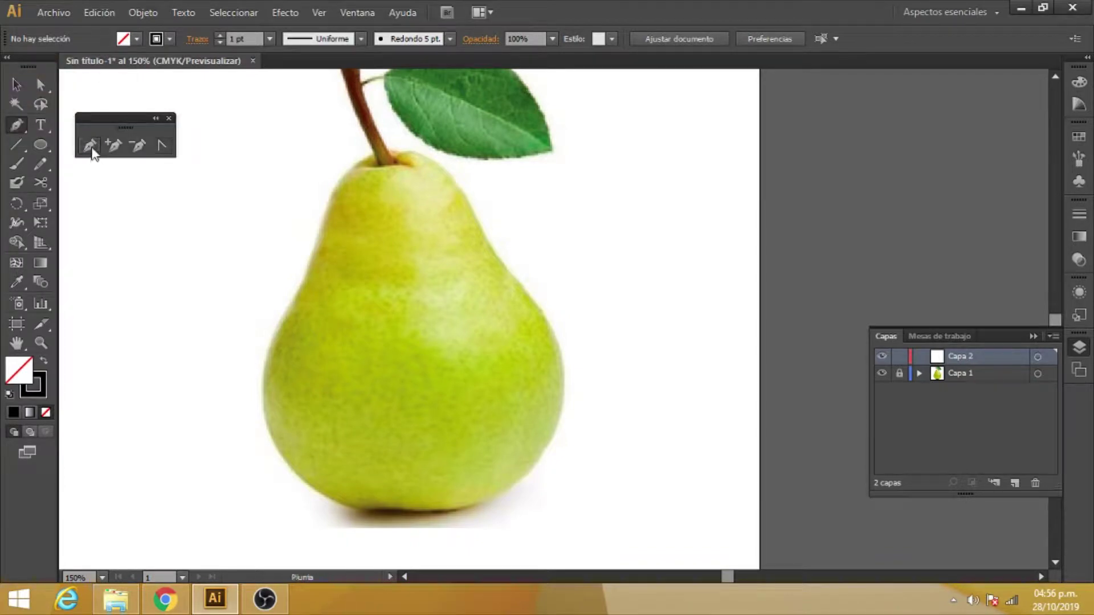
Step: Place pen anchors around the pear from stem to bottom and close the outline
{"action": "left_click", "coordinate": [353, 166]}
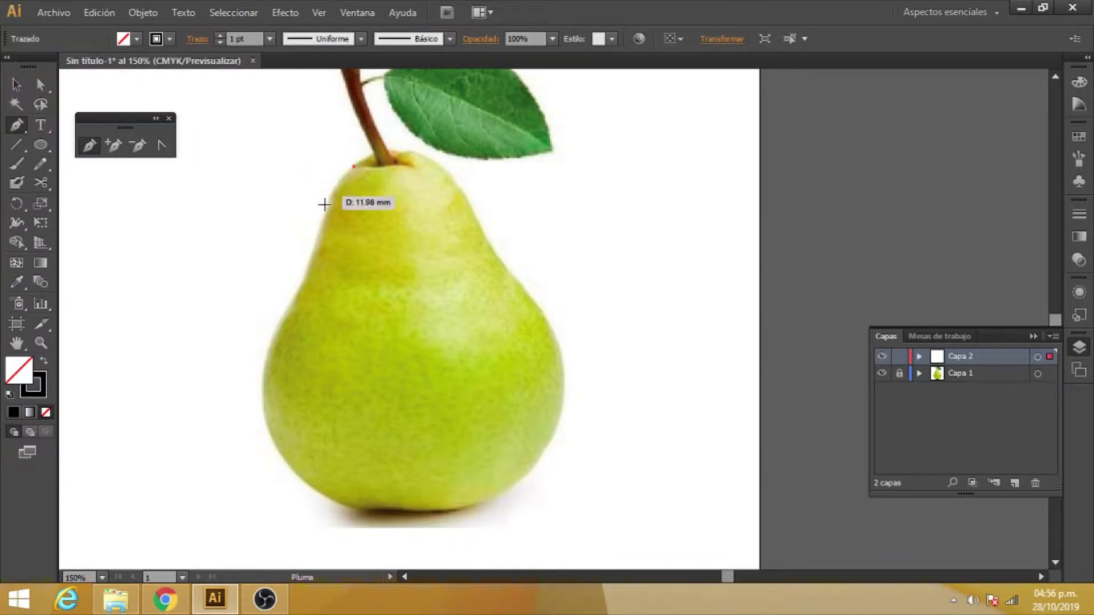
{"action": "left_click", "coordinate": [307, 276]}
{"action": "left_click", "coordinate": [263, 407]}
{"action": "left_click", "coordinate": [403, 509]}
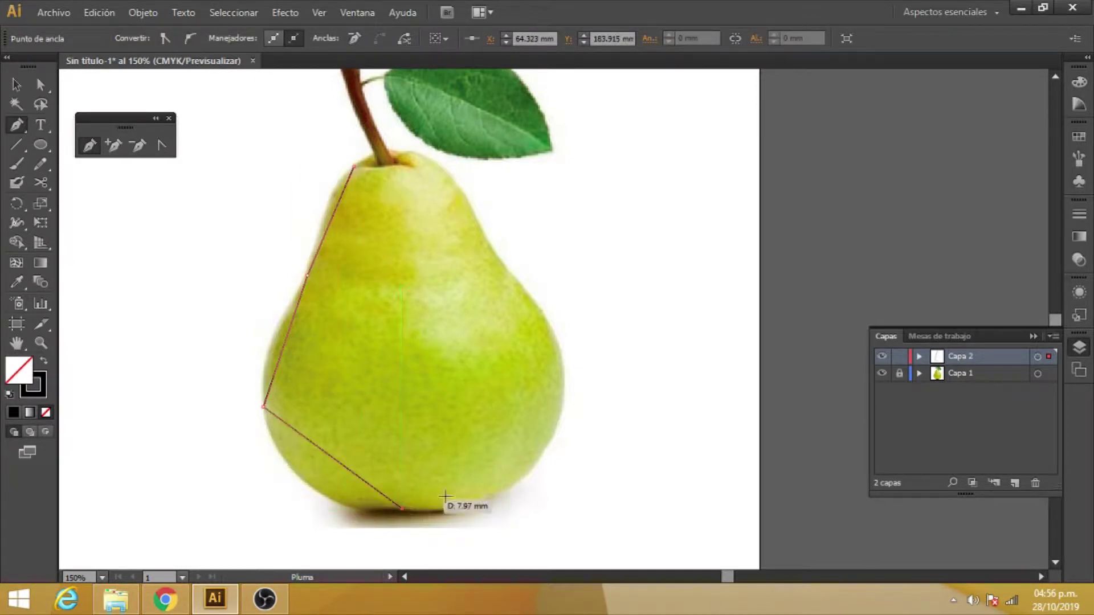
{"action": "left_click", "coordinate": [559, 426]}
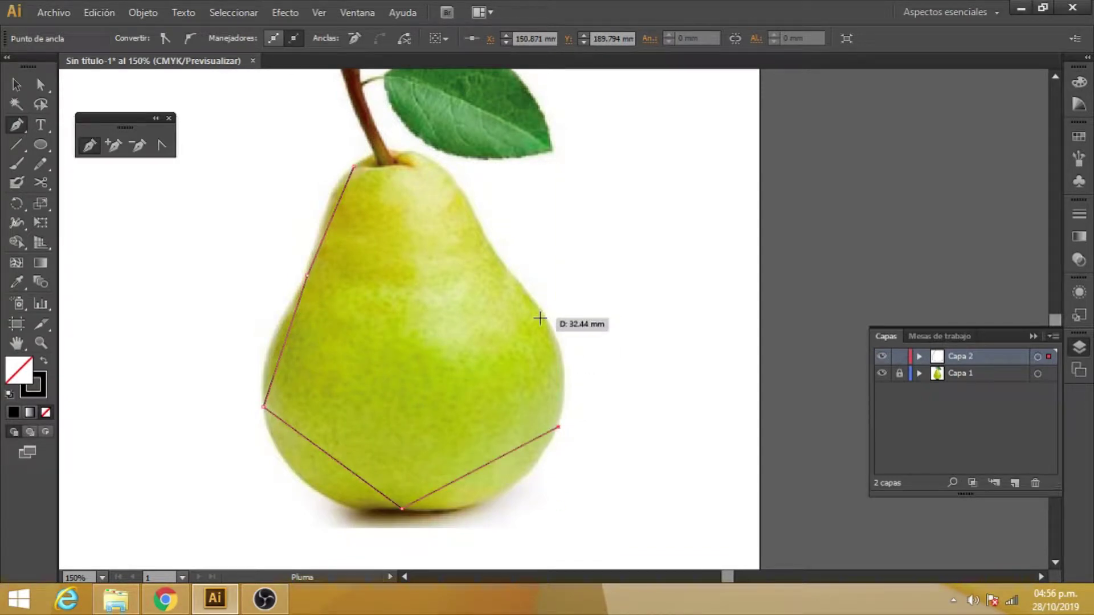
{"action": "left_click", "coordinate": [508, 272]}
{"action": "left_click", "coordinate": [424, 163]}
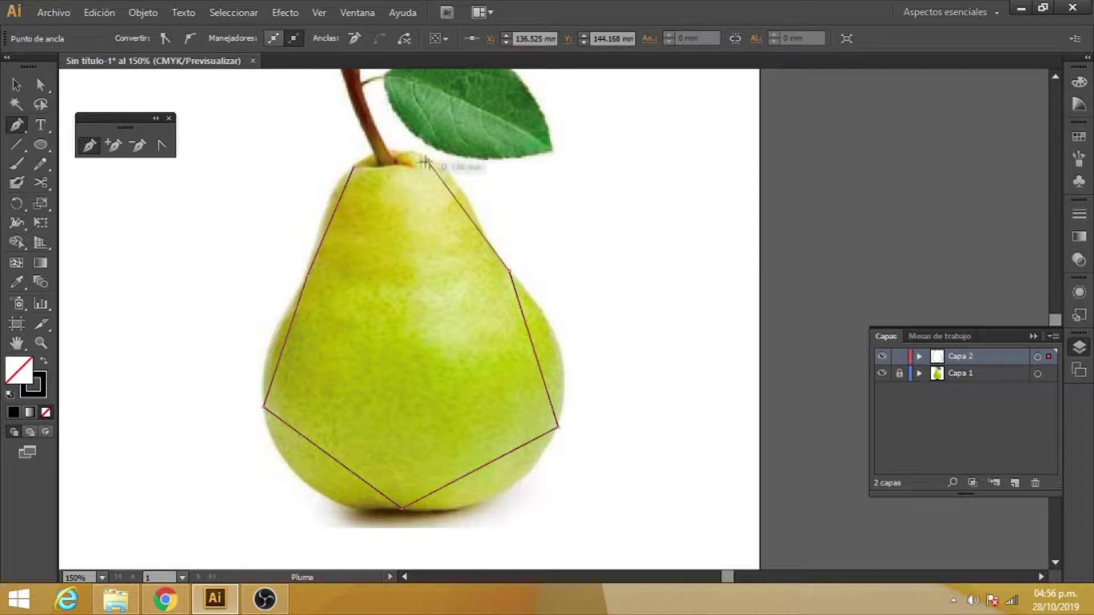
{"action": "left_click", "coordinate": [353, 169]}
Step: Curve the outline's anchors around the pear's bottom, right side, top and left side
{"action": "left_click", "coordinate": [162, 145]}
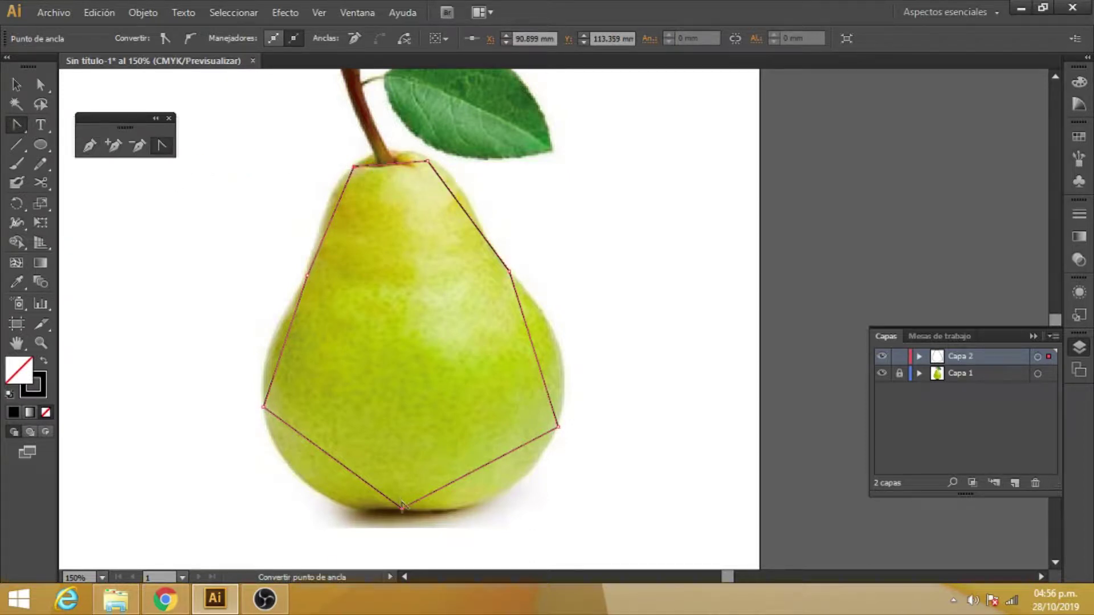
{"action": "left_click_drag", "start_coordinate": [401, 509], "coordinate": [525, 513]}
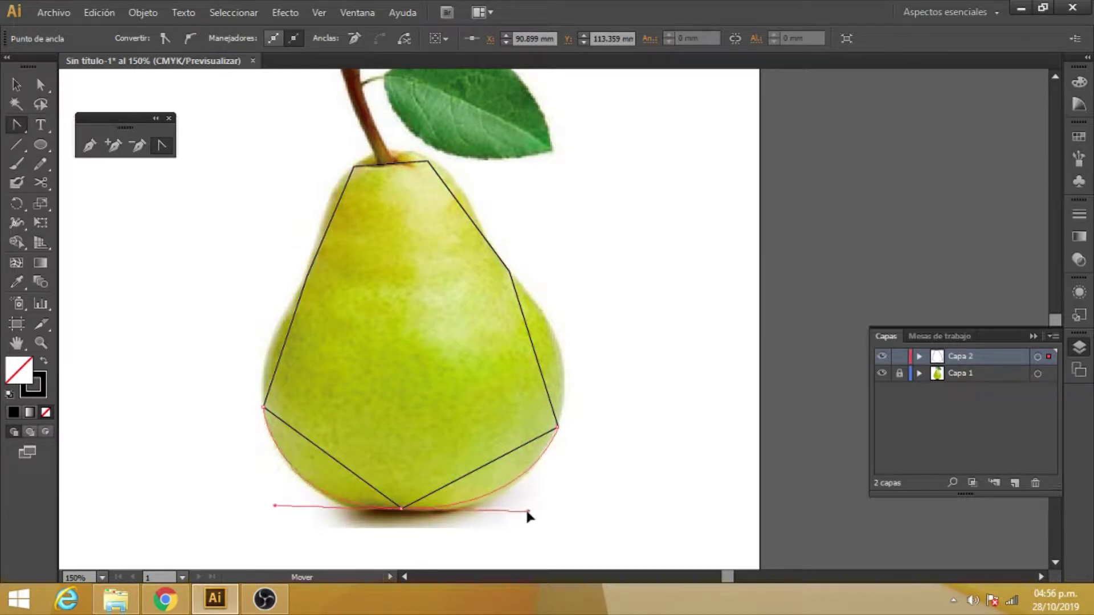
{"action": "mouse_move", "coordinate": [557, 427]}
{"action": "left_mouse_down"}
{"action": "mouse_move", "coordinate": [570, 370]}
{"action": "mouse_move", "coordinate": [572, 398]}
{"action": "mouse_move", "coordinate": [581, 385]}
{"action": "left_mouse_up"}
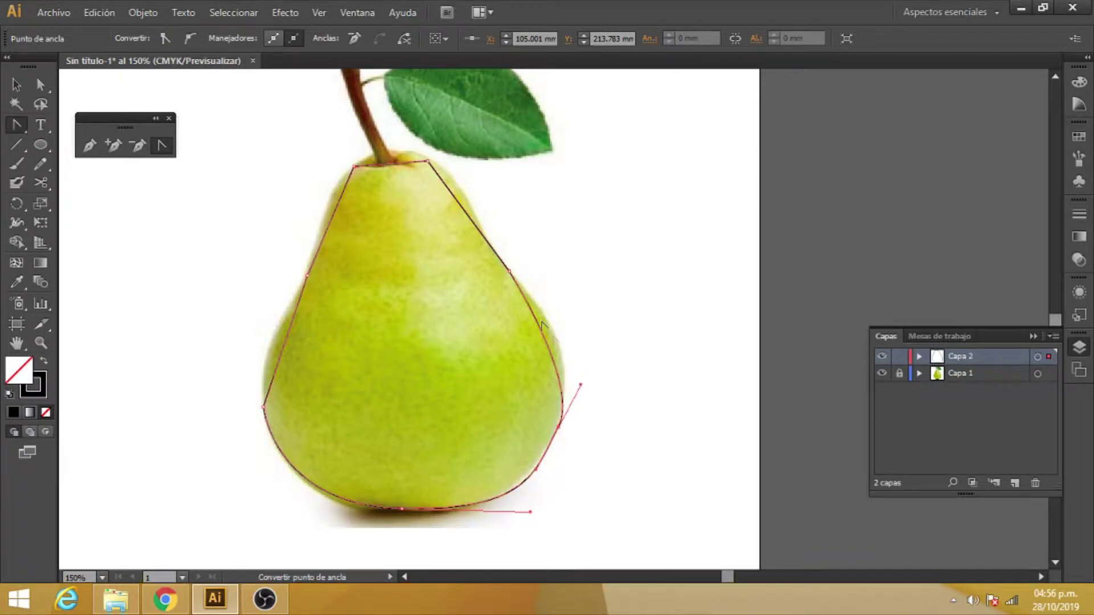
{"action": "mouse_move", "coordinate": [509, 271]}
{"action": "left_mouse_down"}
{"action": "mouse_move", "coordinate": [531, 298]}
{"action": "mouse_move", "coordinate": [477, 237]}
{"action": "left_mouse_up"}
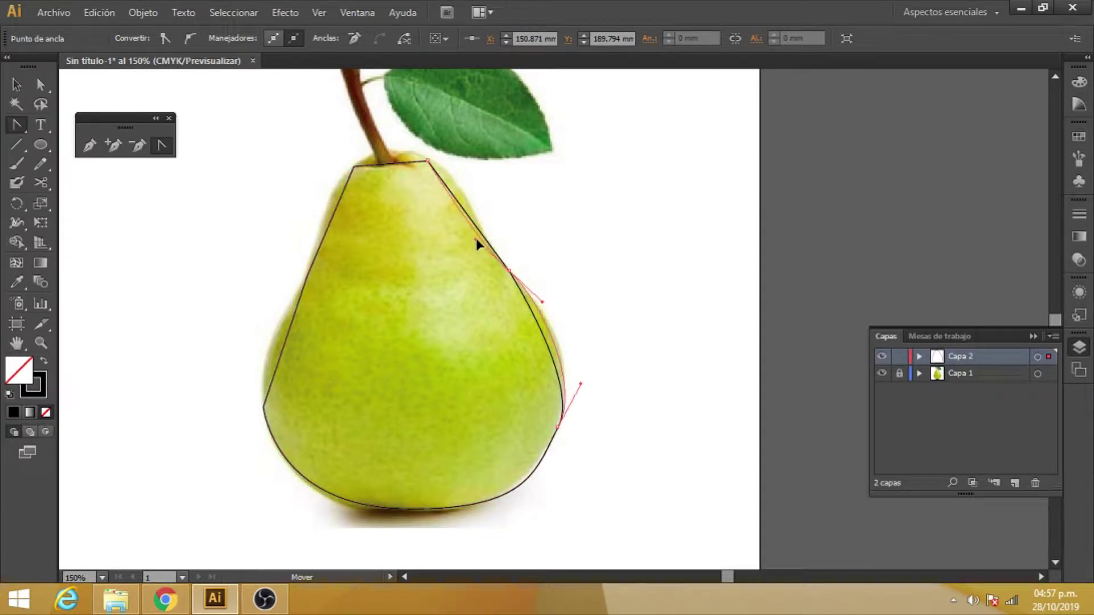
{"action": "left_click_drag", "start_coordinate": [476, 240], "coordinate": [478, 238]}
{"action": "left_click_drag", "start_coordinate": [427, 161], "coordinate": [385, 165]}
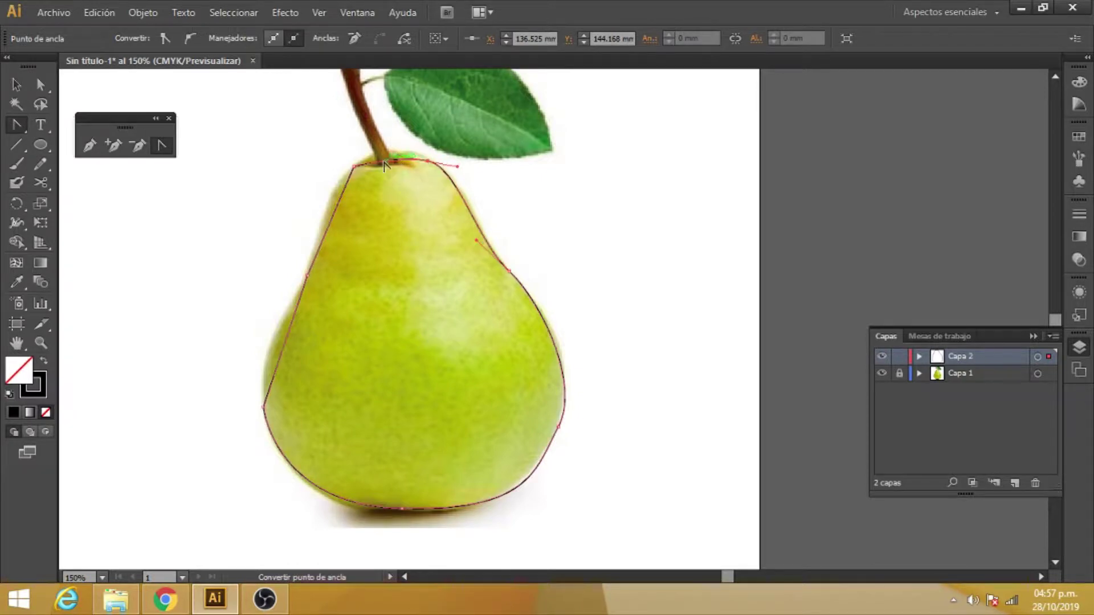
{"action": "left_click_drag", "start_coordinate": [353, 166], "coordinate": [330, 182]}
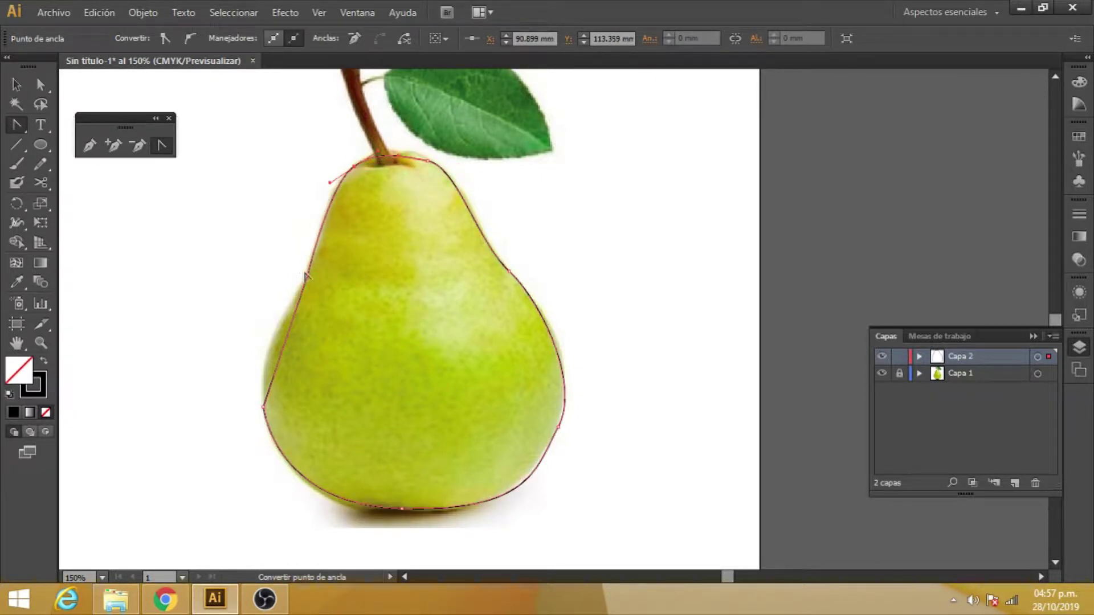
{"action": "left_click_drag", "start_coordinate": [308, 276], "coordinate": [302, 311]}
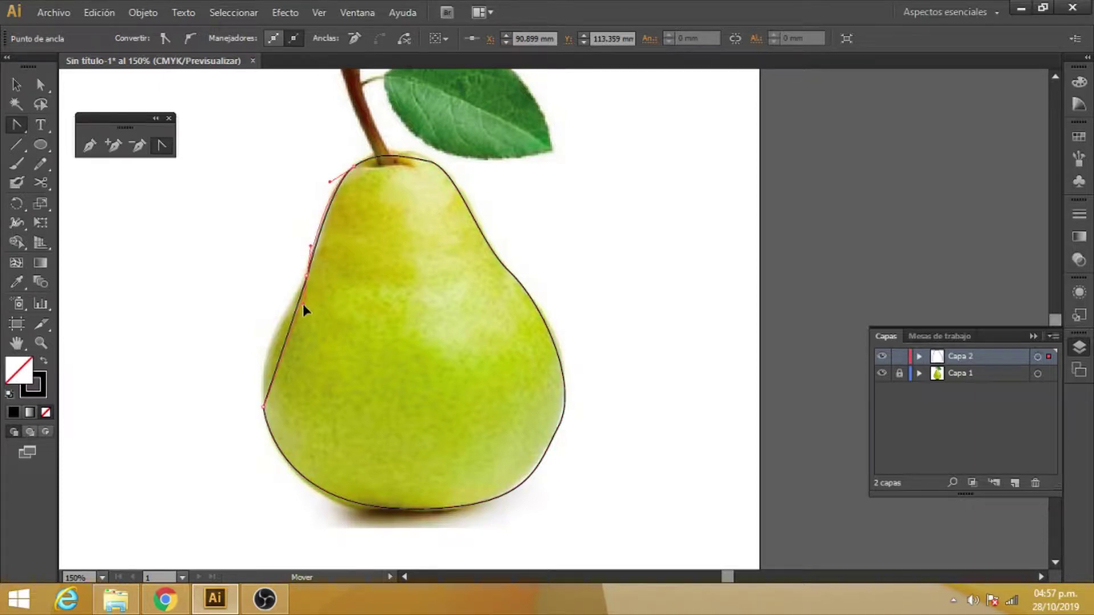
{"action": "mouse_move", "coordinate": [264, 407]}
{"action": "left_mouse_down"}
{"action": "mouse_move", "coordinate": [252, 421]}
{"action": "mouse_move", "coordinate": [271, 463]}
{"action": "mouse_move", "coordinate": [270, 447]}
{"action": "left_mouse_up"}
{"action": "left_click", "coordinate": [40, 84]}
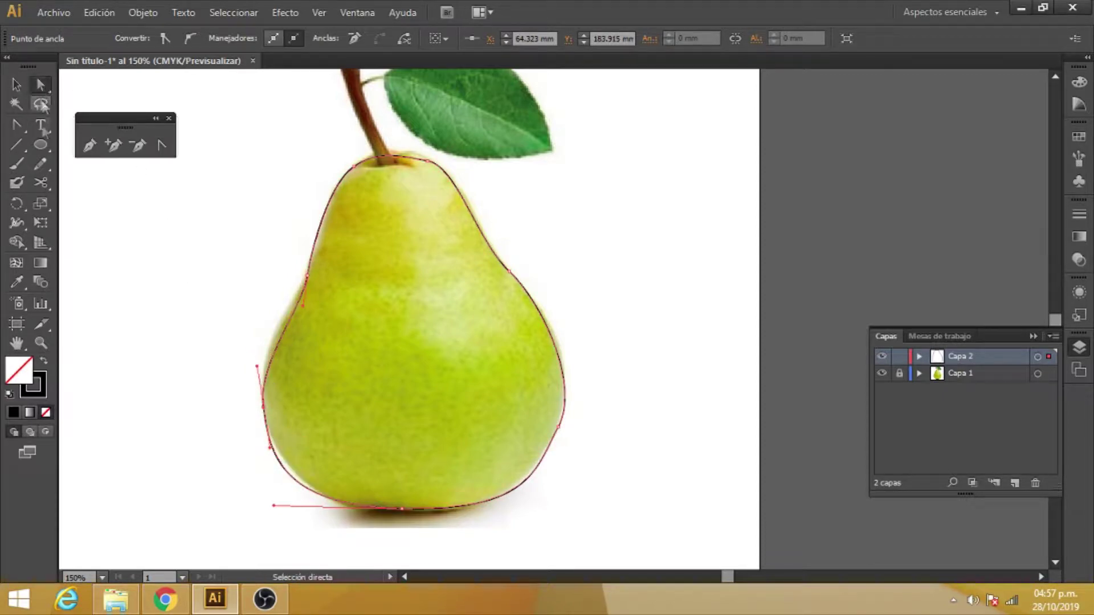
Step: Adjust the bottom, lower-right and left anchor handles to hug the pear, then deselect
{"action": "left_click_drag", "start_coordinate": [274, 505], "coordinate": [293, 508]}
{"action": "left_click", "coordinate": [266, 408]}
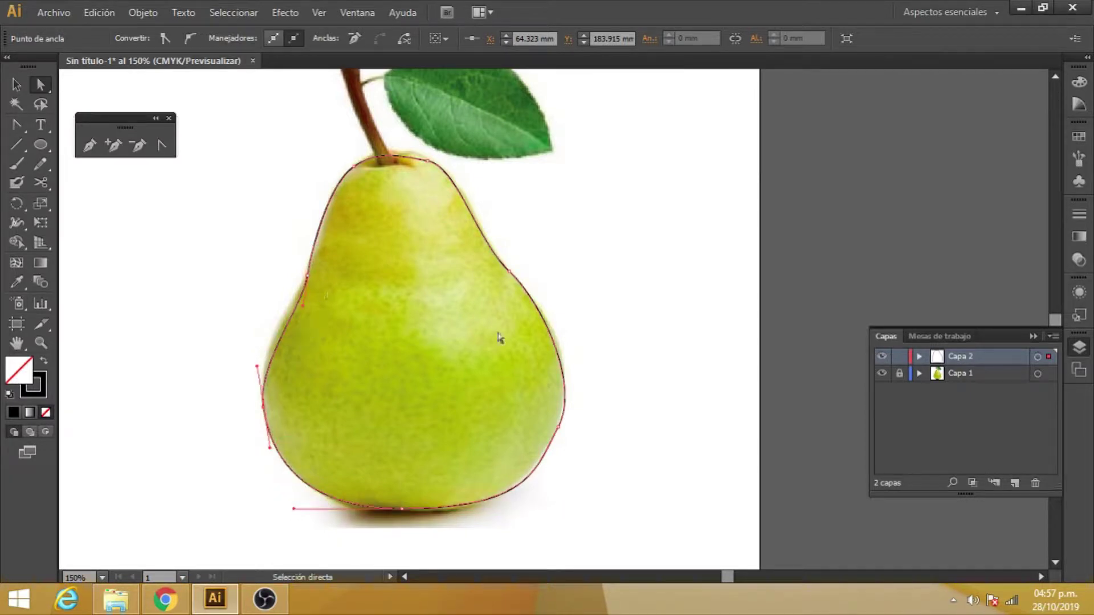
{"action": "left_click", "coordinate": [558, 426]}
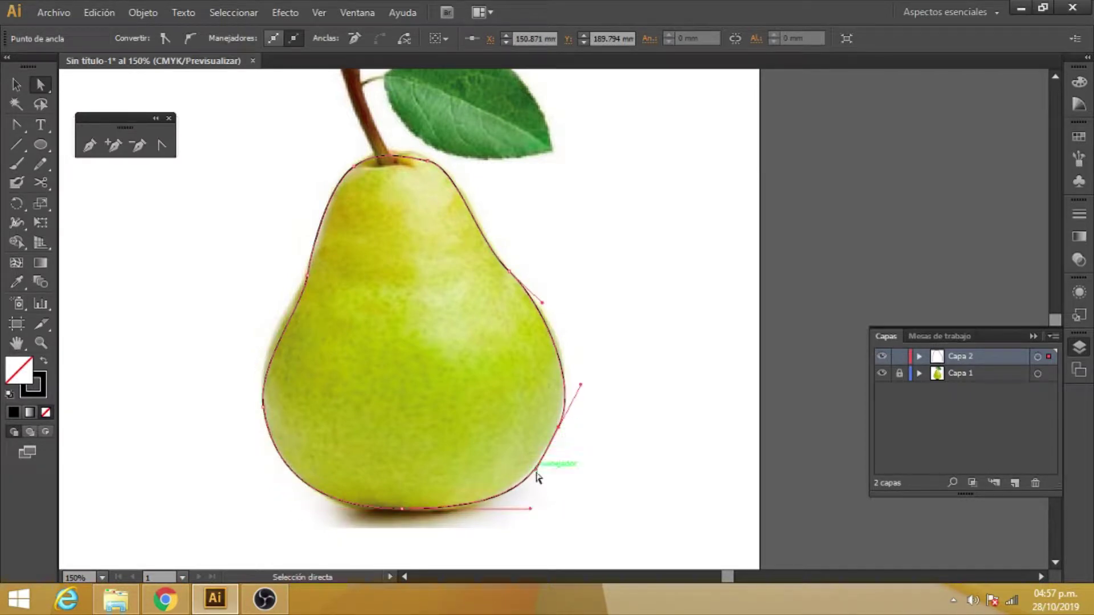
{"action": "left_click_drag", "start_coordinate": [536, 473], "coordinate": [511, 513]}
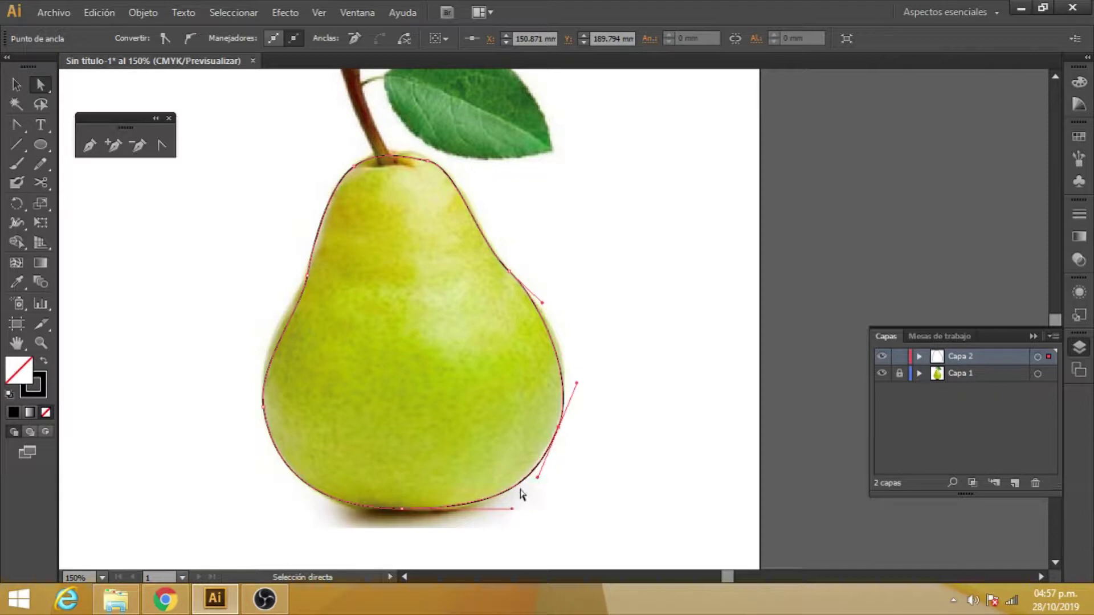
{"action": "left_click", "coordinate": [22, 90]}
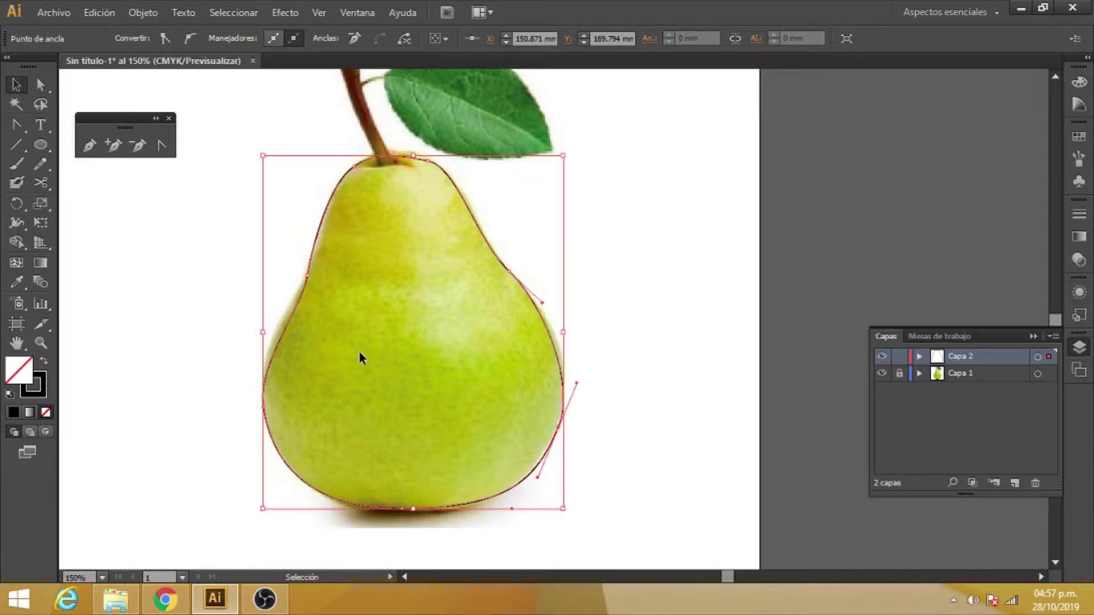
{"action": "left_click", "coordinate": [41, 84]}
{"action": "left_click", "coordinate": [307, 277]}
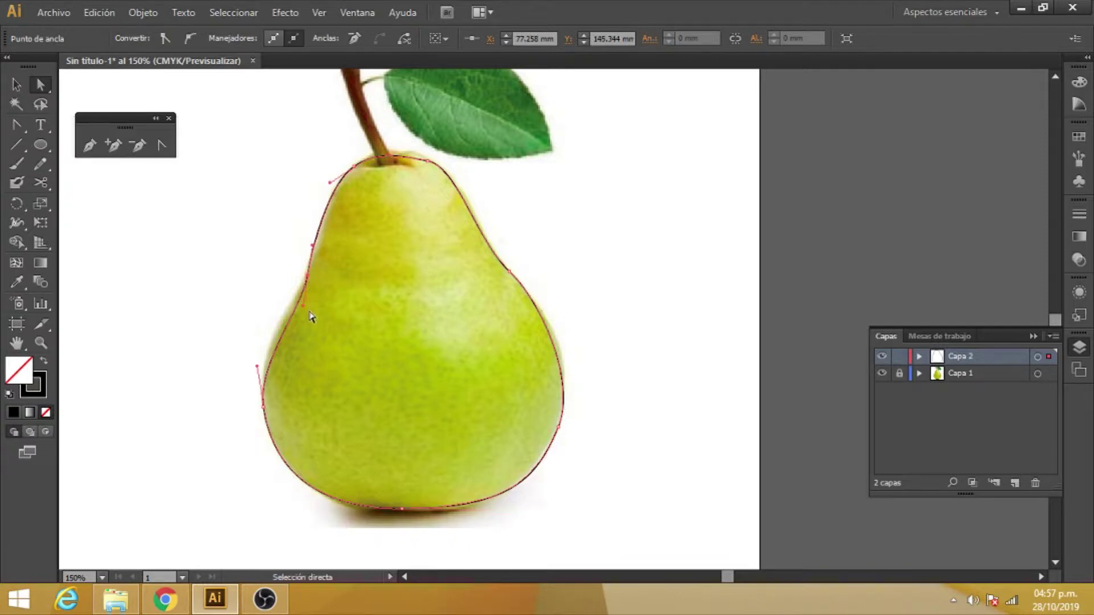
{"action": "left_click_drag", "start_coordinate": [305, 311], "coordinate": [276, 326]}
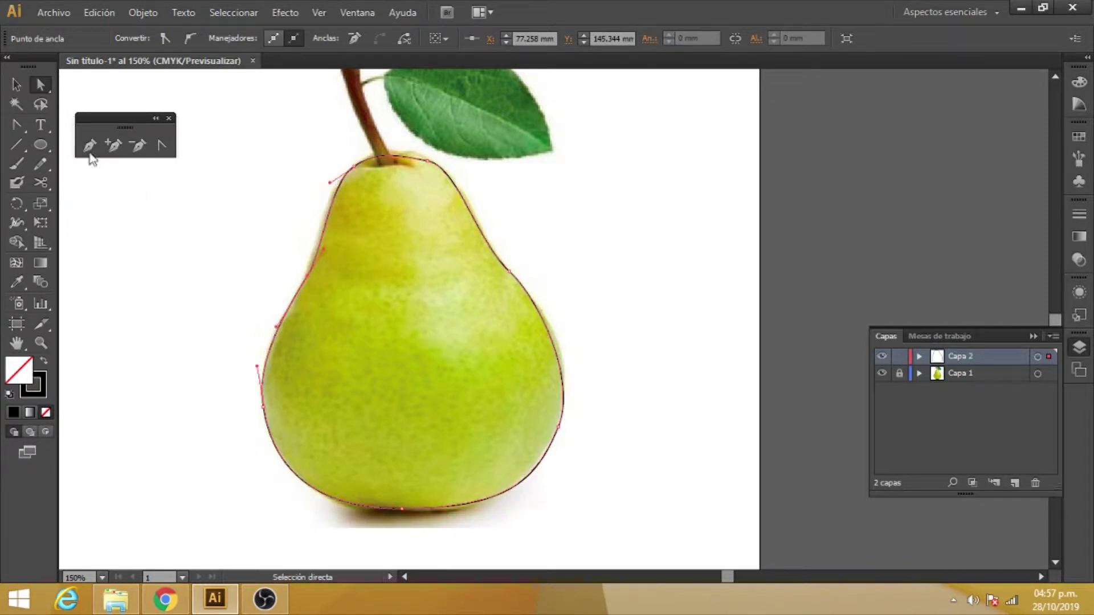
{"action": "left_click", "coordinate": [24, 84]}
{"action": "left_click", "coordinate": [209, 268]}
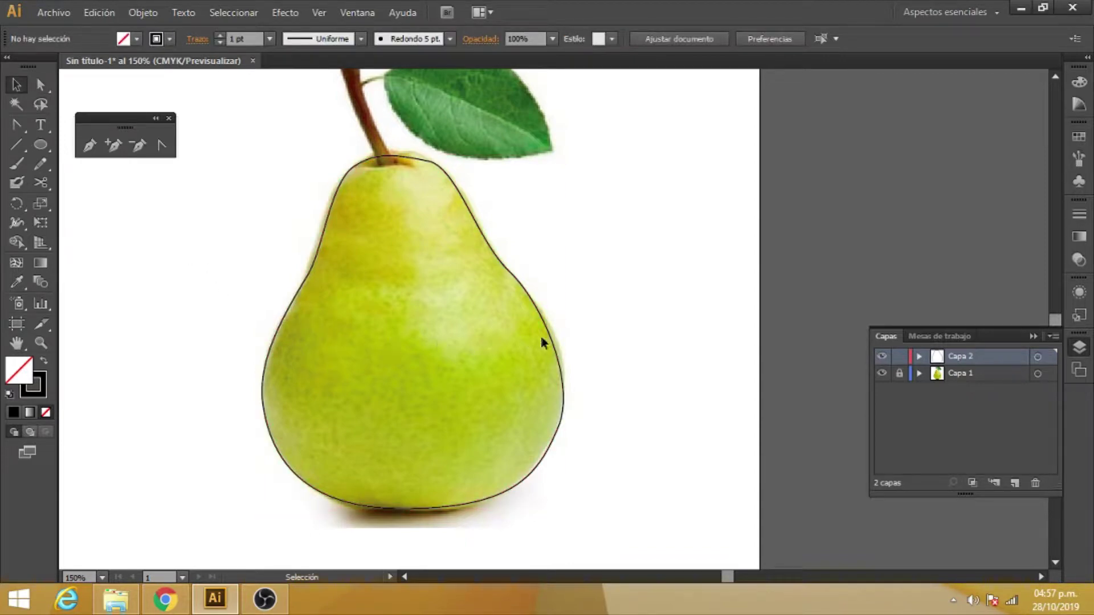
Step: Shift the pear outline so it sits beside the reference photo
{"action": "left_click_drag", "start_coordinate": [550, 338], "coordinate": [750, 306]}
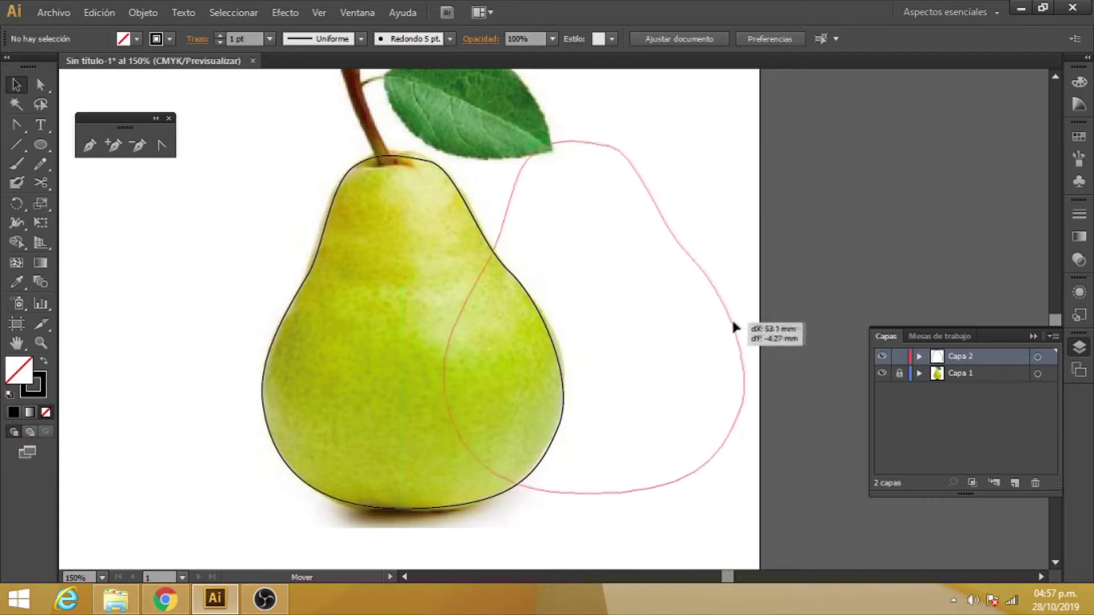
{"action": "left_click_drag", "start_coordinate": [658, 477], "coordinate": [775, 504]}
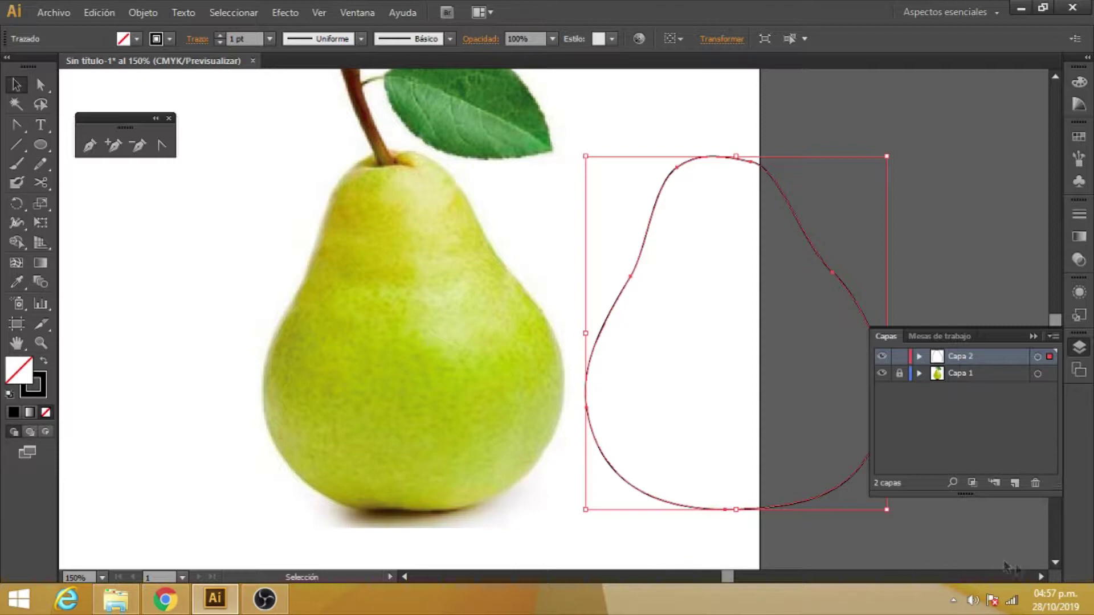
{"action": "left_click", "coordinate": [1040, 577]}
{"action": "left_click", "coordinate": [1039, 577]}
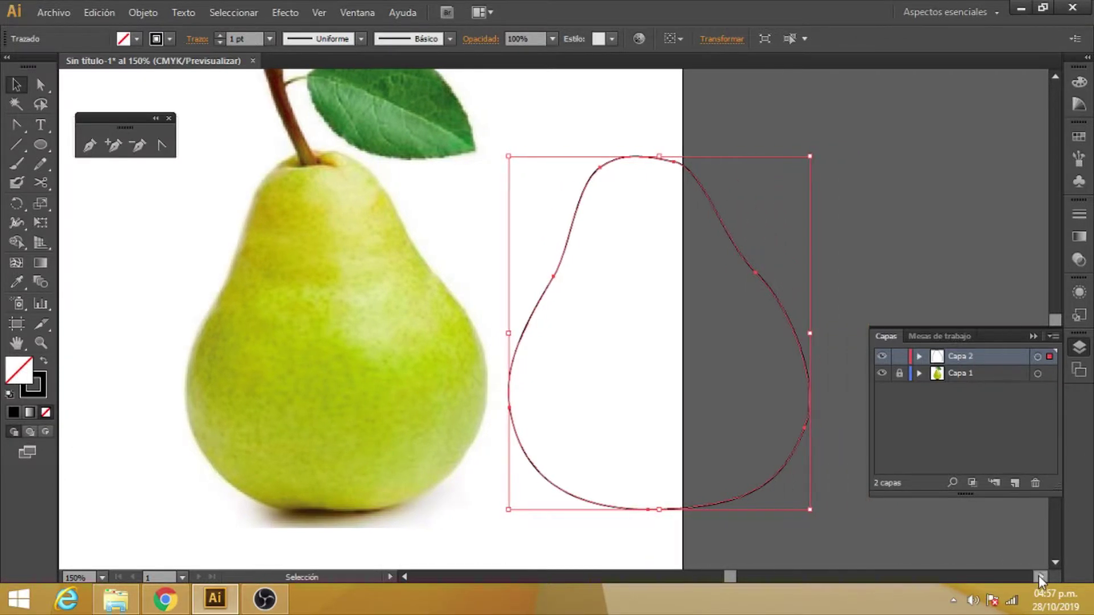
Step: Fill the pear outline with a light yellow-green sampled from the photo
{"action": "left_click", "coordinate": [17, 283]}
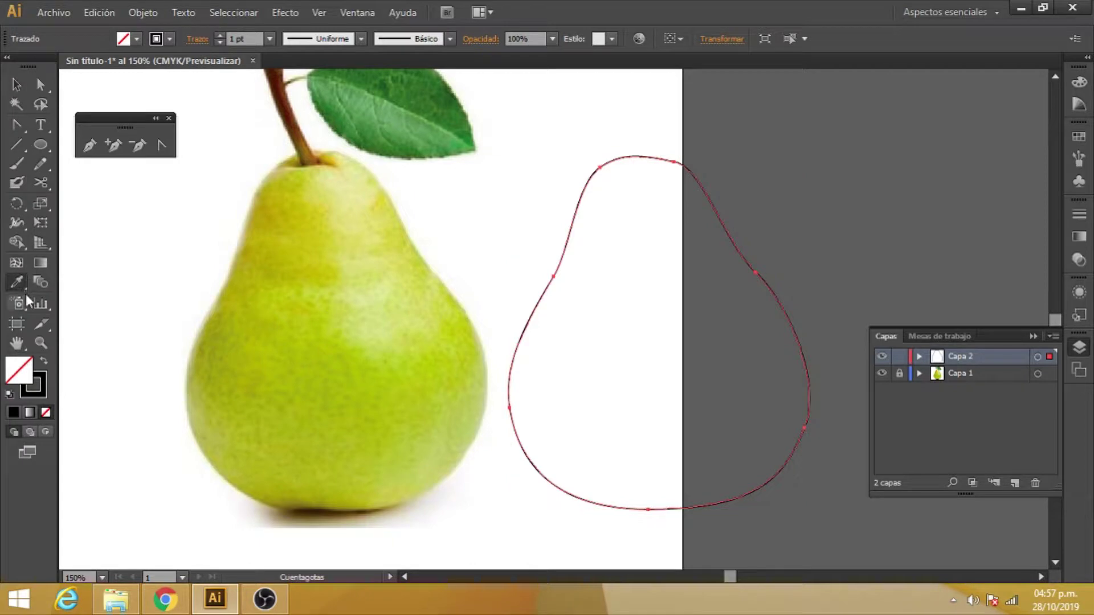
{"action": "left_click", "coordinate": [351, 365]}
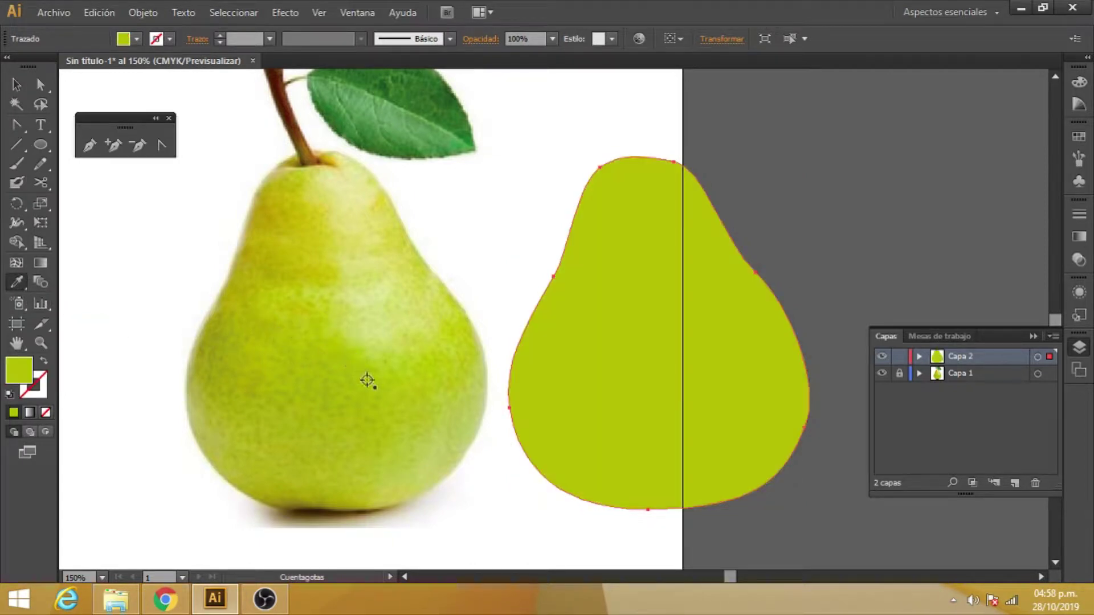
{"action": "left_click", "coordinate": [414, 336]}
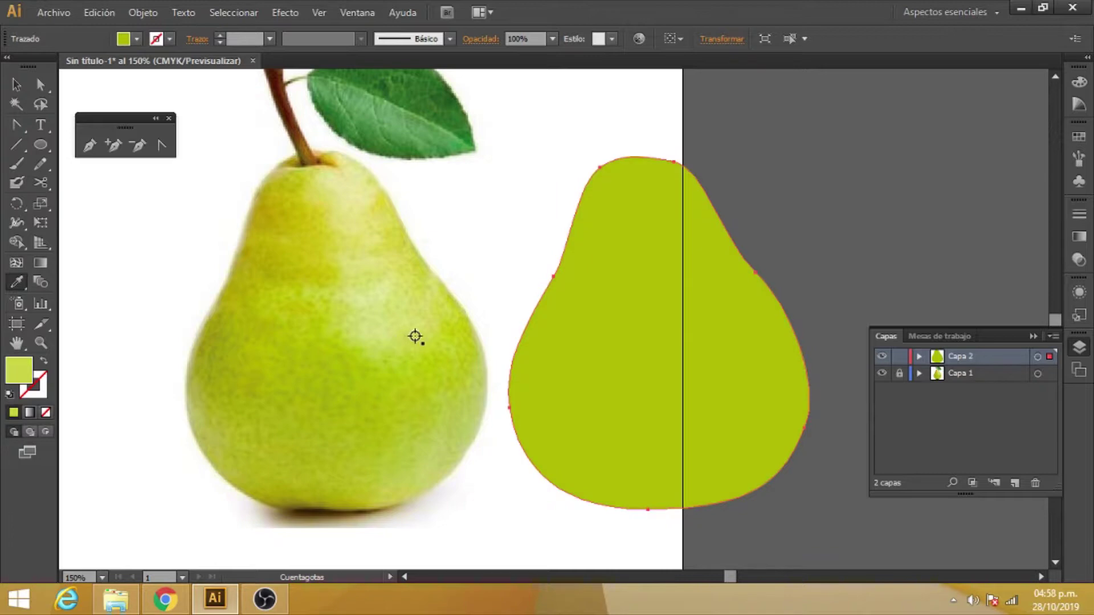
{"action": "left_click", "coordinate": [412, 337]}
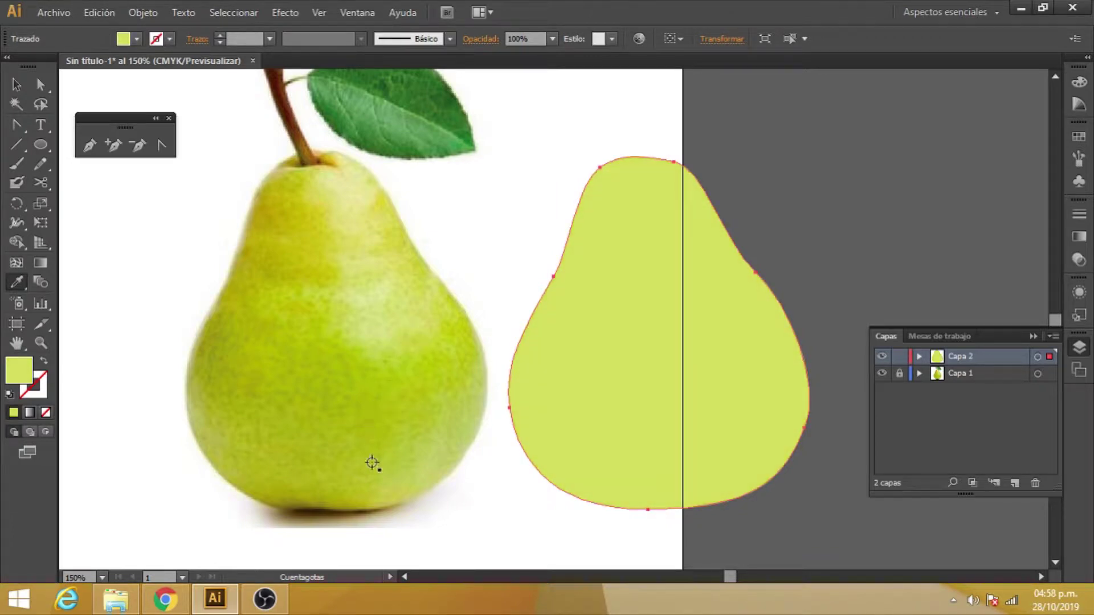
{"action": "left_click", "coordinate": [16, 84]}
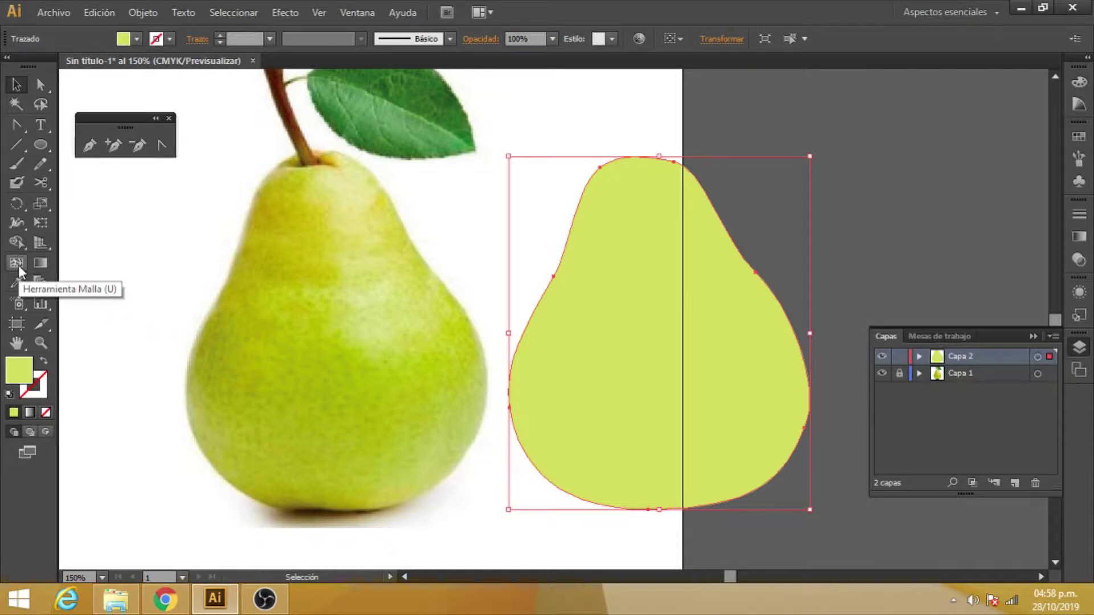
Step: Add six mesh points across the pear to build a grid of mesh lines
{"action": "left_click", "coordinate": [17, 264]}
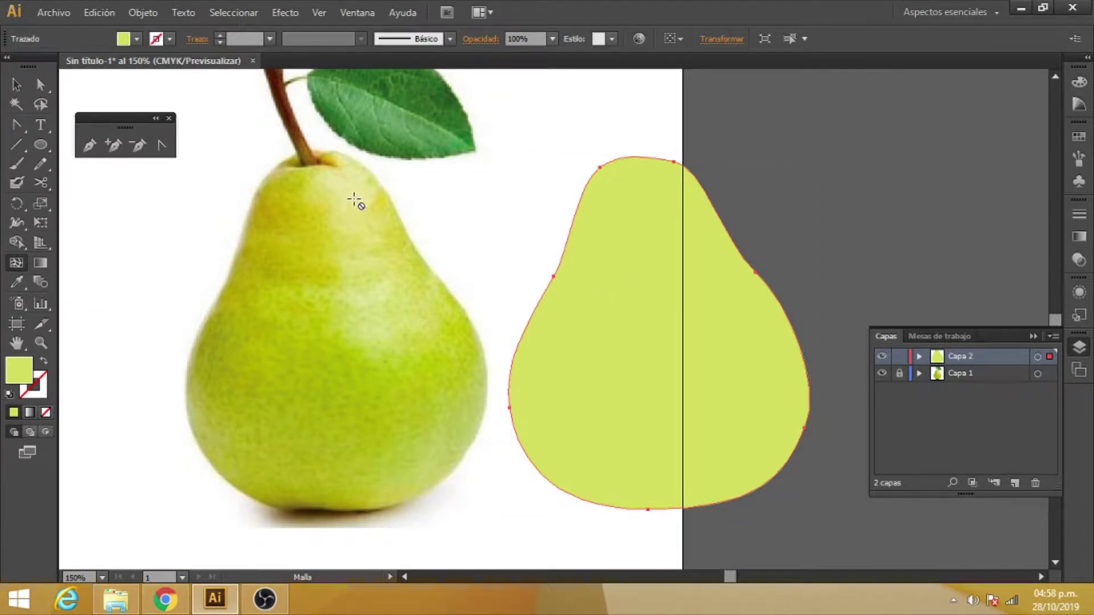
{"action": "left_click", "coordinate": [670, 205]}
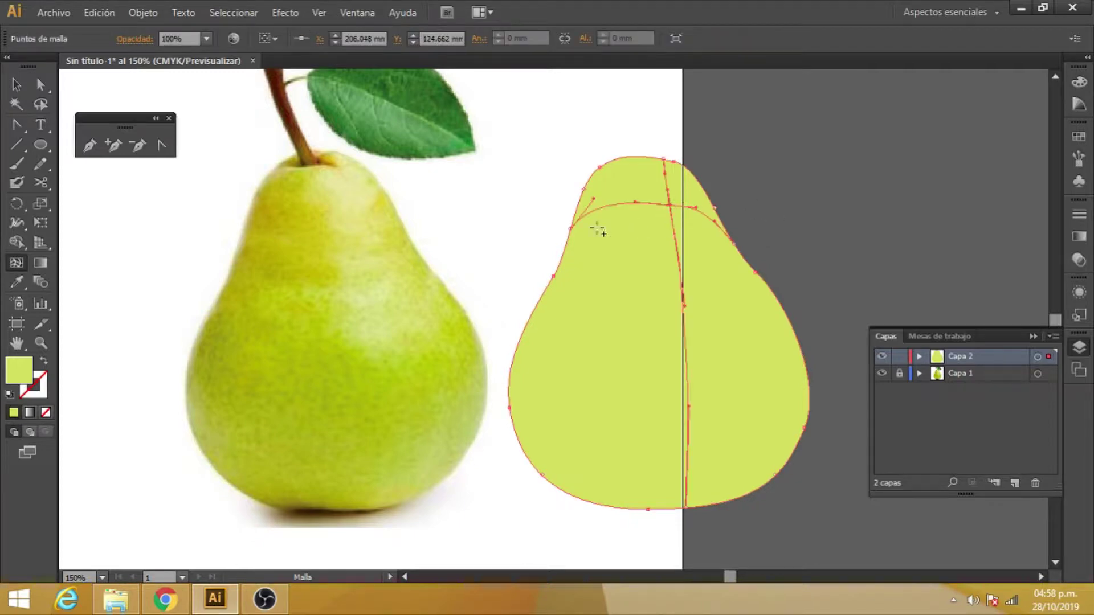
{"action": "left_click", "coordinate": [684, 314]}
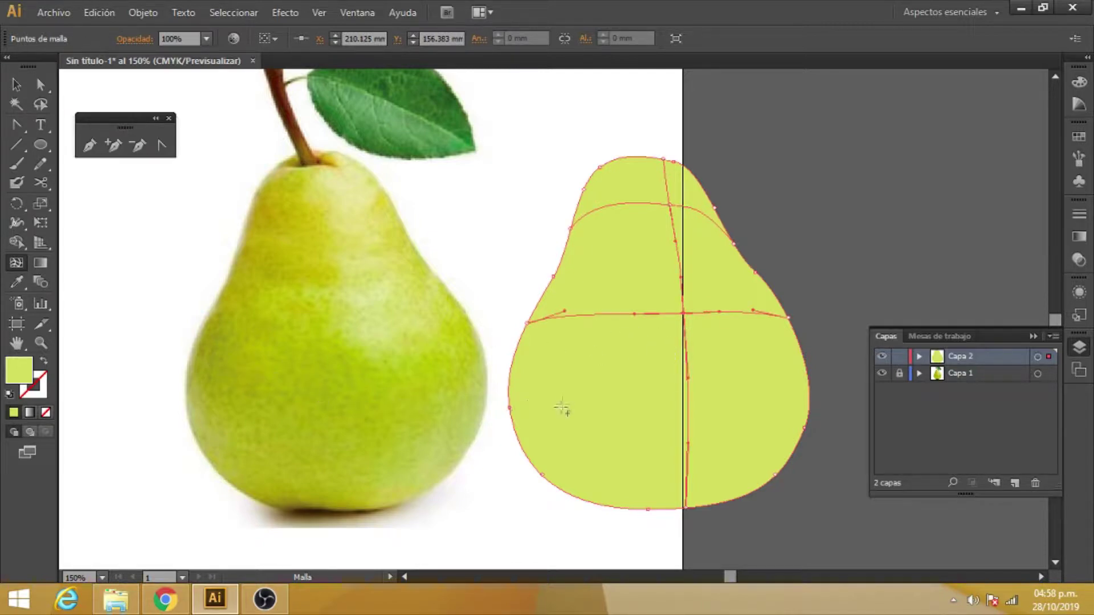
{"action": "left_click", "coordinate": [533, 370]}
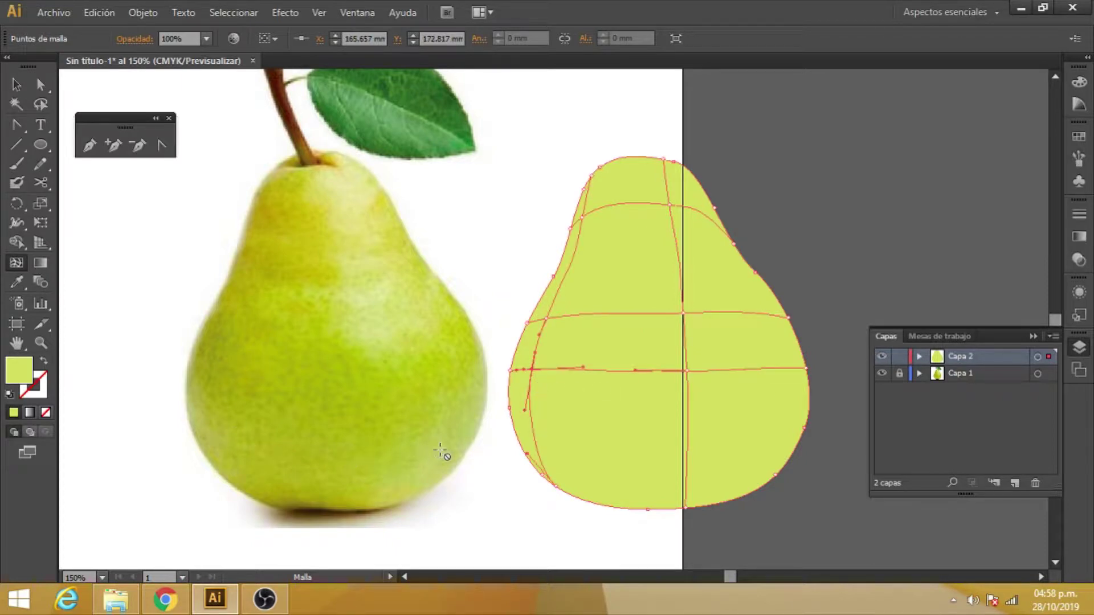
{"action": "left_click", "coordinate": [749, 454]}
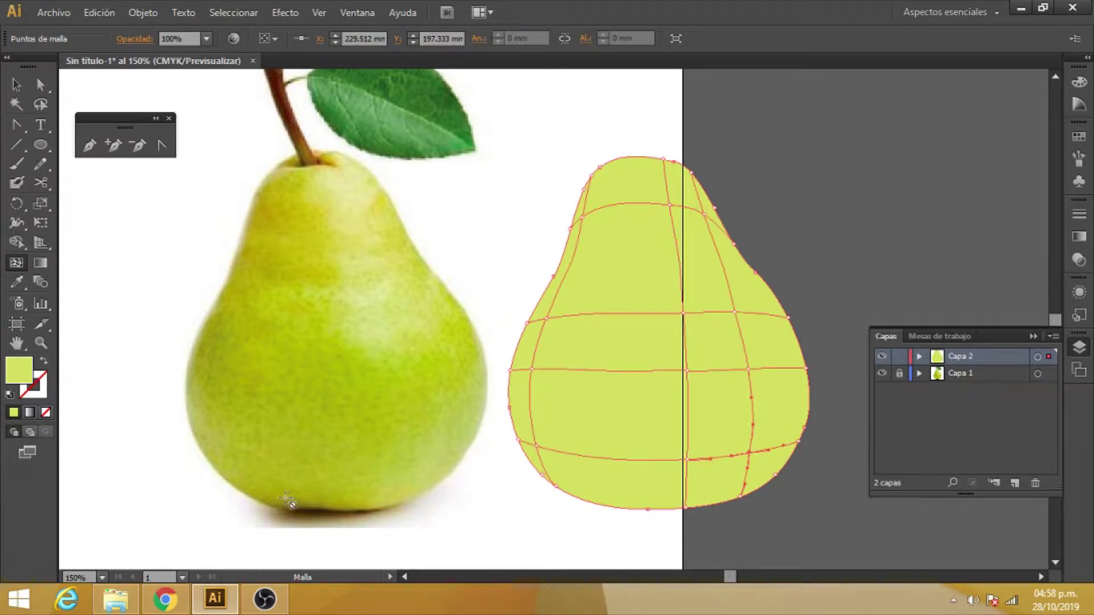
{"action": "left_click", "coordinate": [604, 484]}
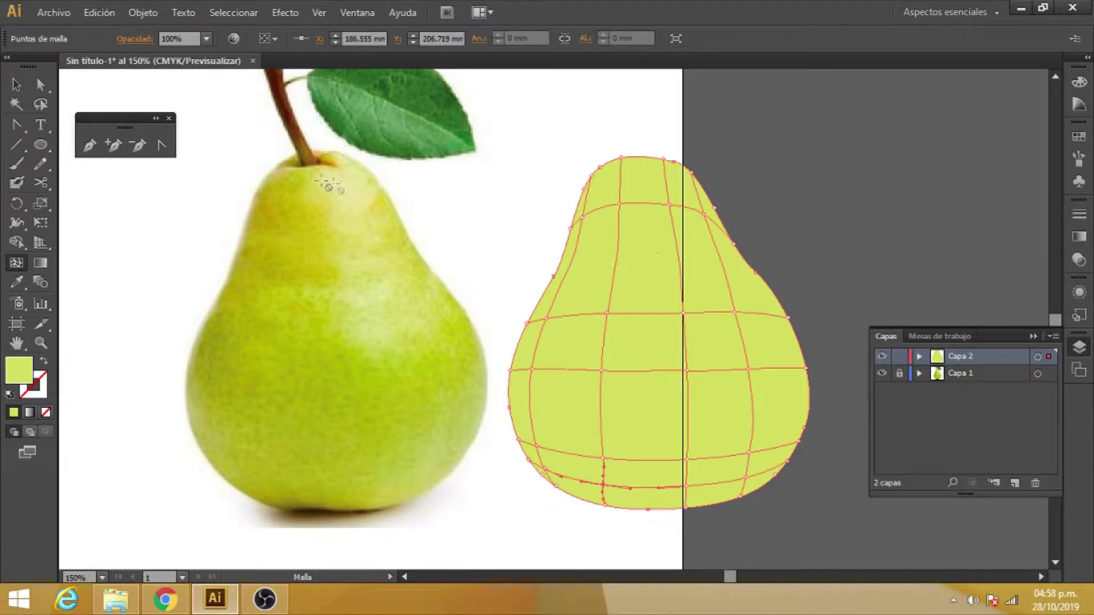
{"action": "left_click", "coordinate": [638, 176]}
Step: Select the whole pear mesh, then pick a single mesh point on it
{"action": "left_click", "coordinate": [16, 85]}
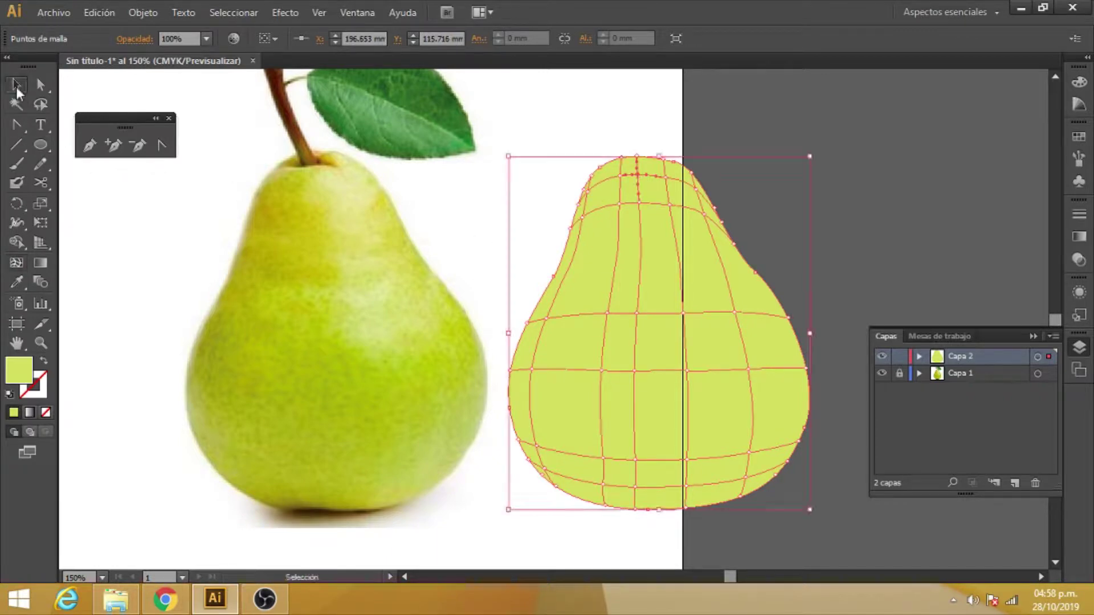
{"action": "left_click", "coordinate": [353, 302]}
{"action": "left_click", "coordinate": [614, 395]}
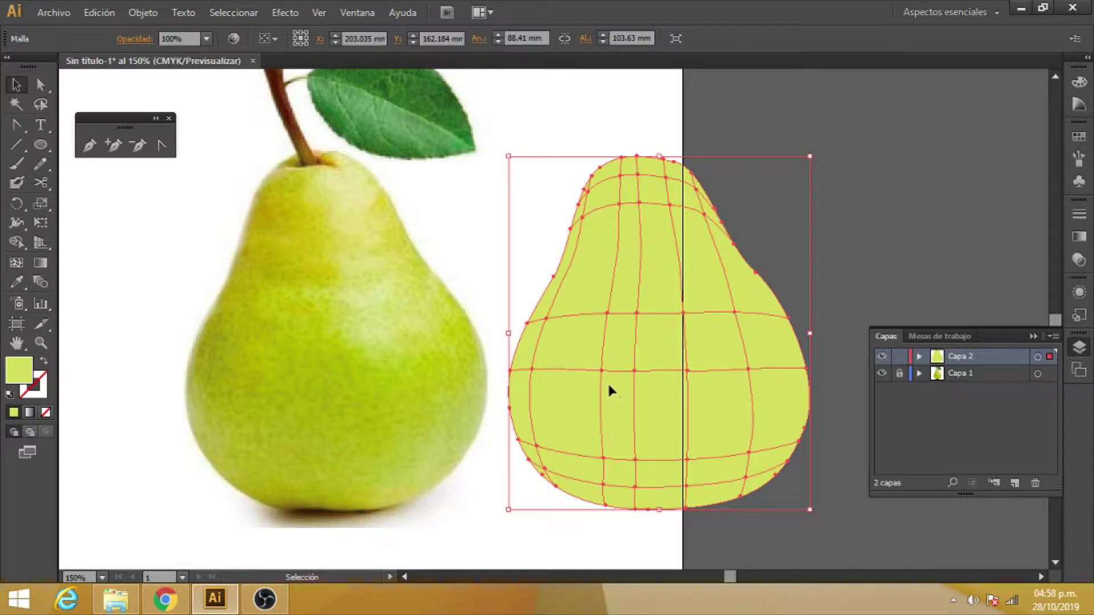
{"action": "left_click", "coordinate": [40, 85]}
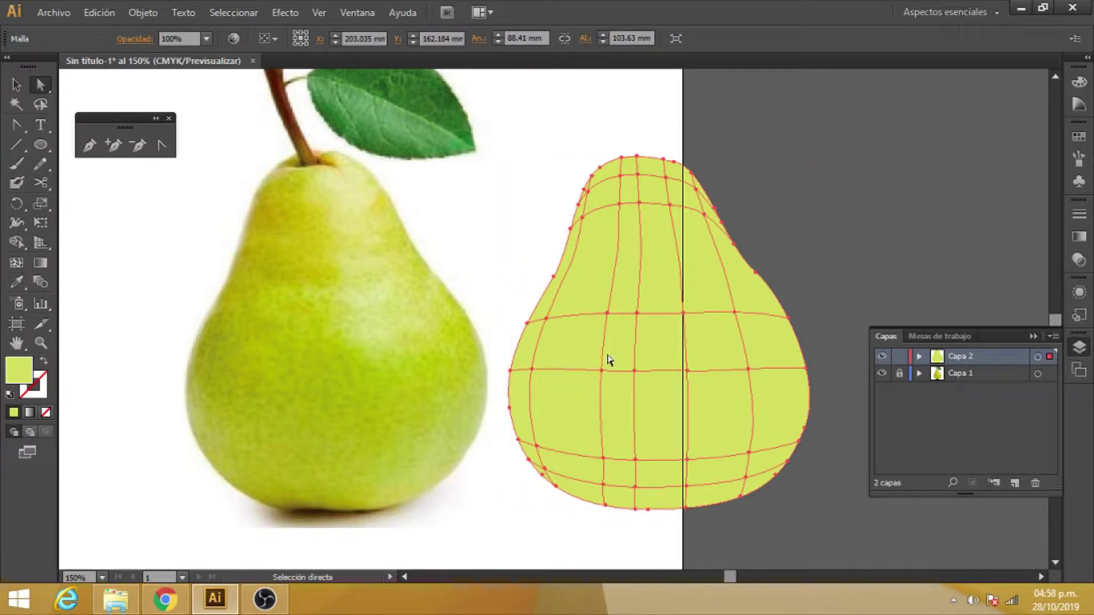
{"action": "left_click", "coordinate": [735, 313]}
{"action": "left_click", "coordinate": [19, 282]}
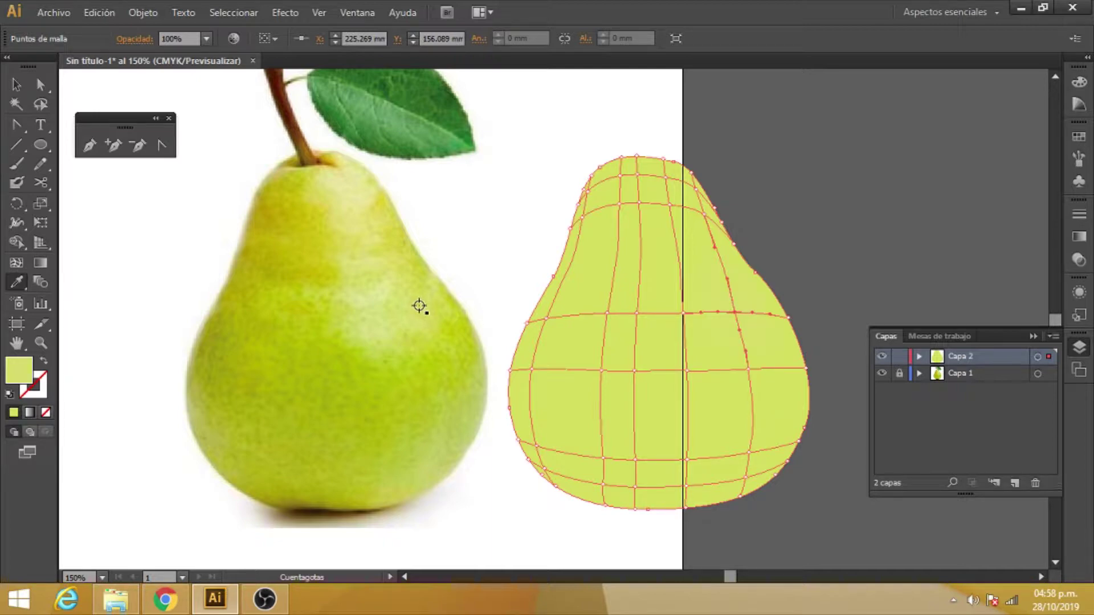
Step: Colour two mesh points on the pear's left edge with darker greens from the photo
{"action": "left_click", "coordinate": [40, 85]}
{"action": "left_click_drag", "start_coordinate": [556, 323], "coordinate": [550, 318]}
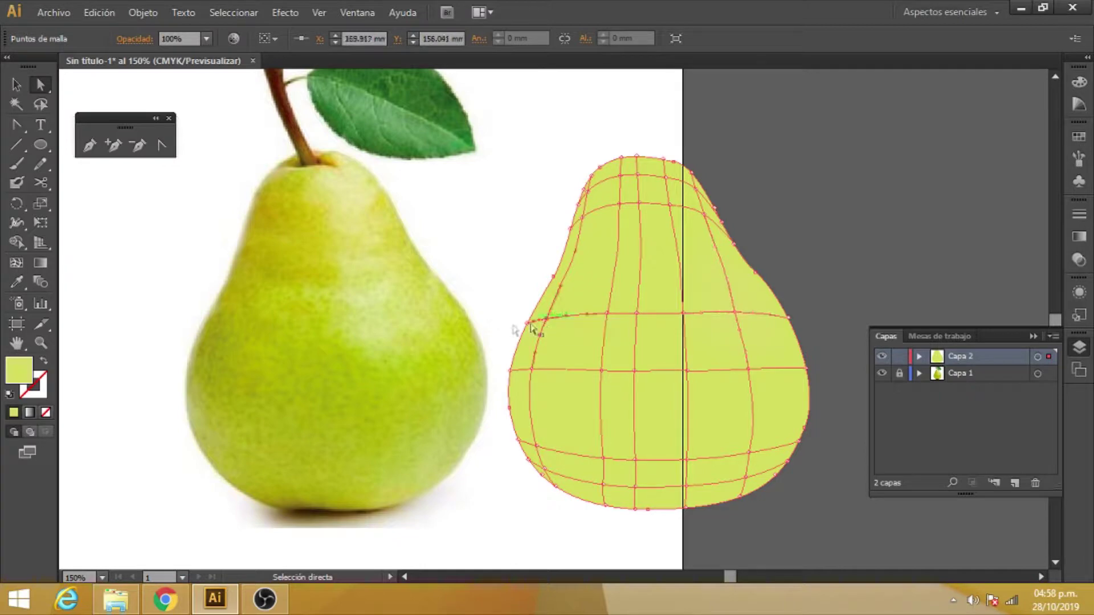
{"action": "left_click", "coordinate": [17, 283]}
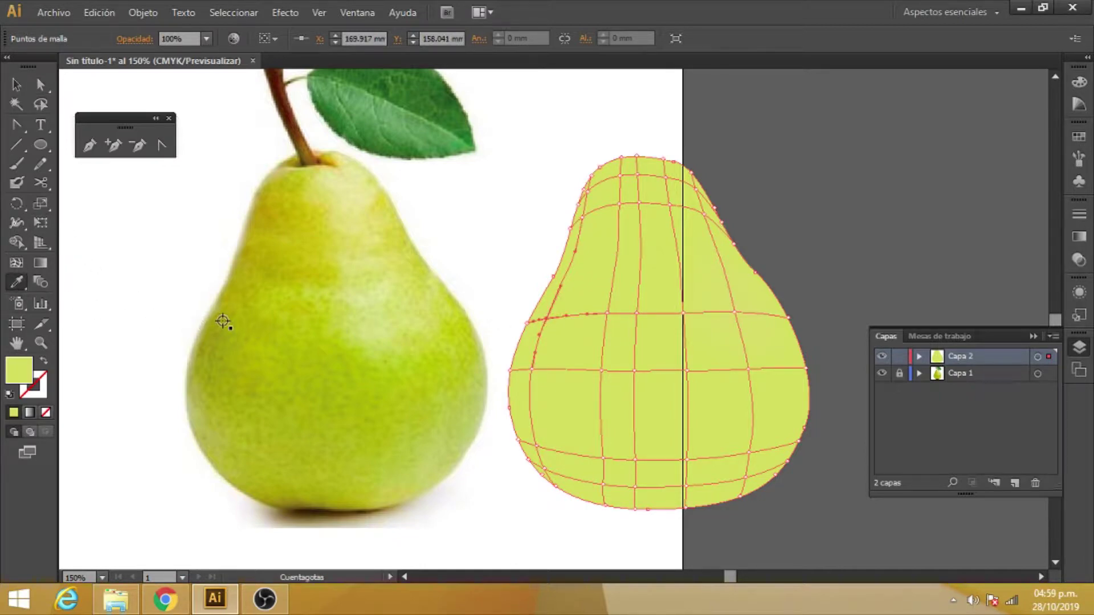
{"action": "left_click", "coordinate": [224, 323]}
{"action": "left_click", "coordinate": [40, 84]}
{"action": "left_click", "coordinate": [531, 371]}
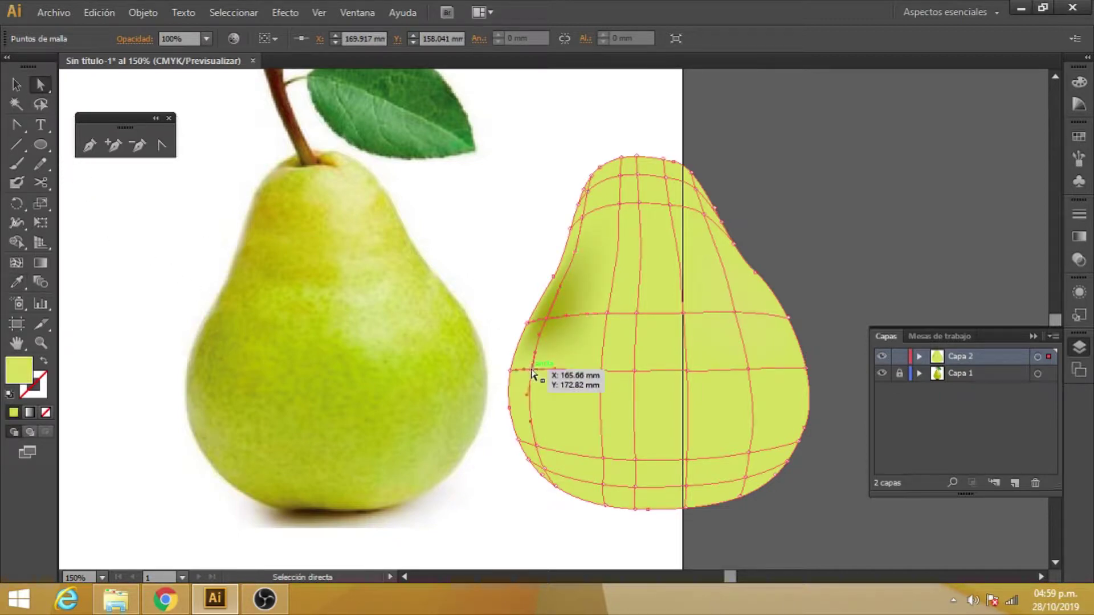
{"action": "left_click", "coordinate": [17, 283]}
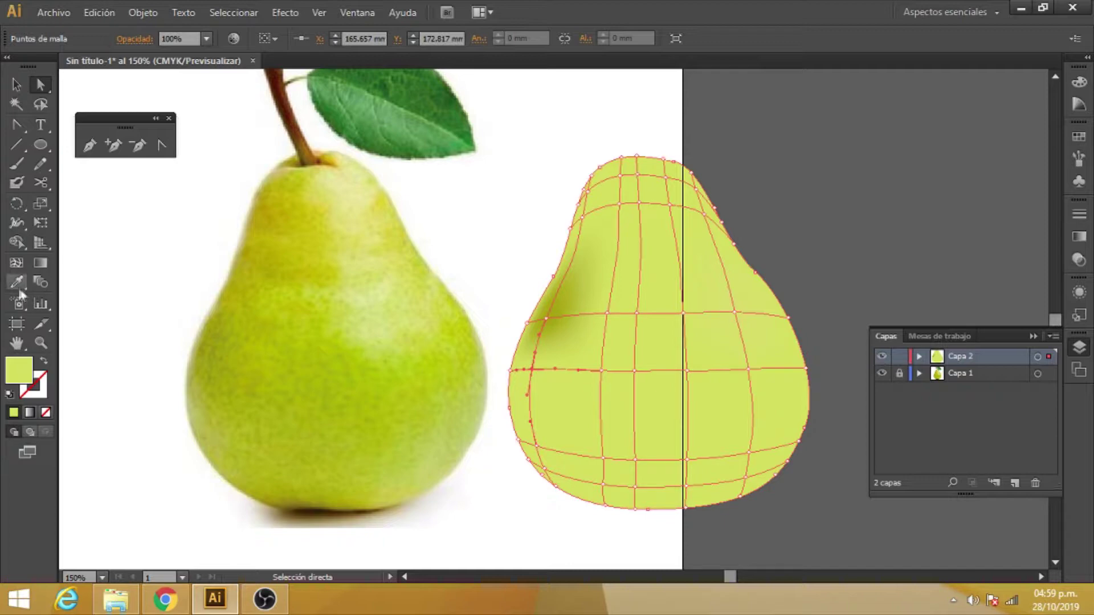
{"action": "left_click", "coordinate": [217, 368]}
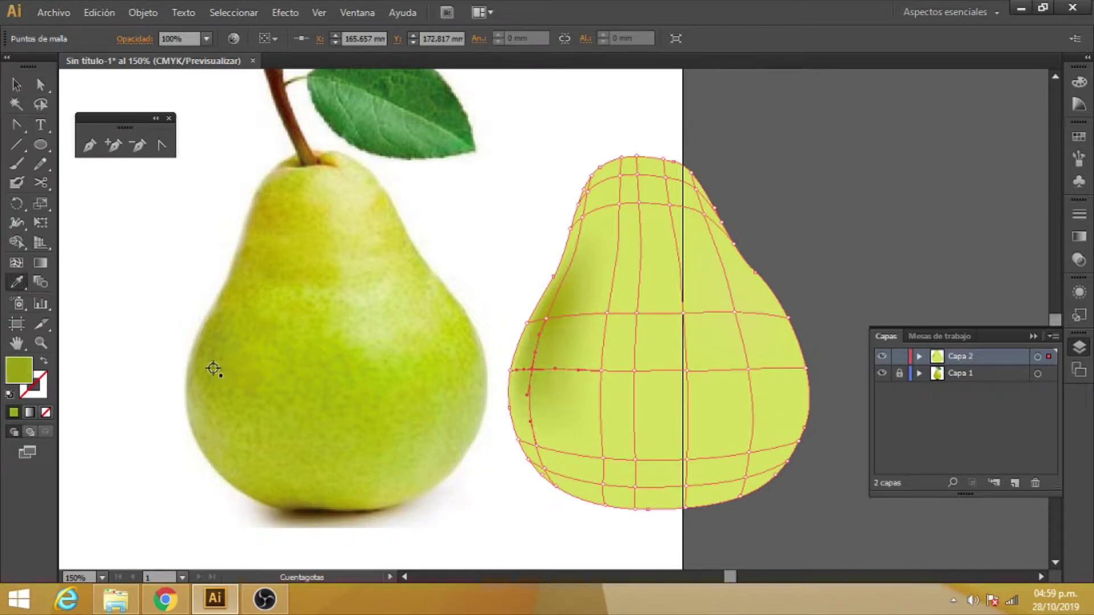
Step: Shade the lower-left mesh points olive green, nudging one point down and right
{"action": "left_click", "coordinate": [40, 85]}
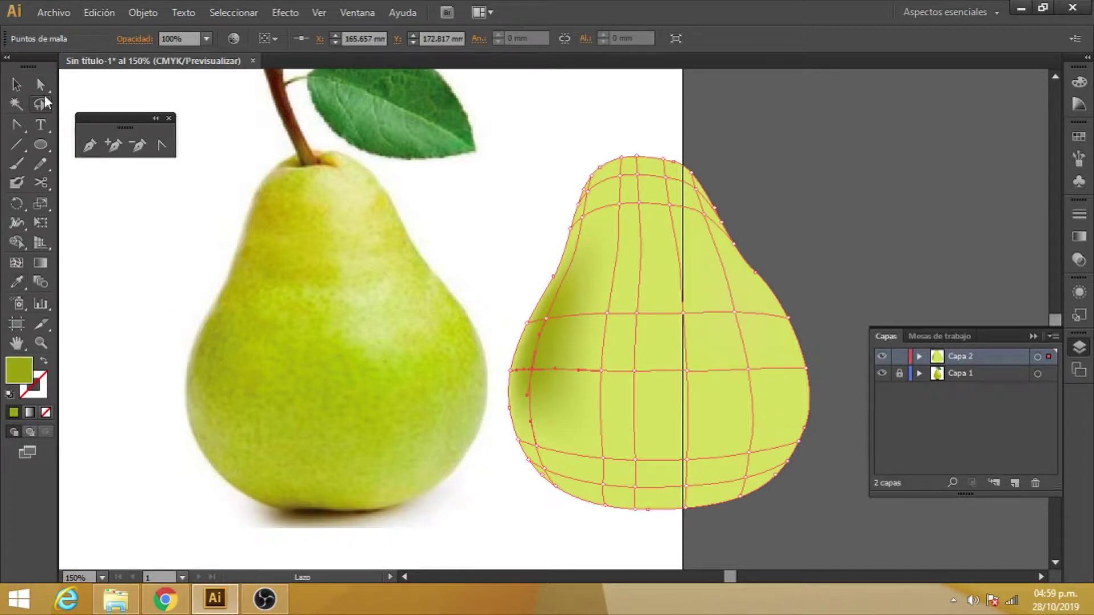
{"action": "left_click", "coordinate": [539, 451]}
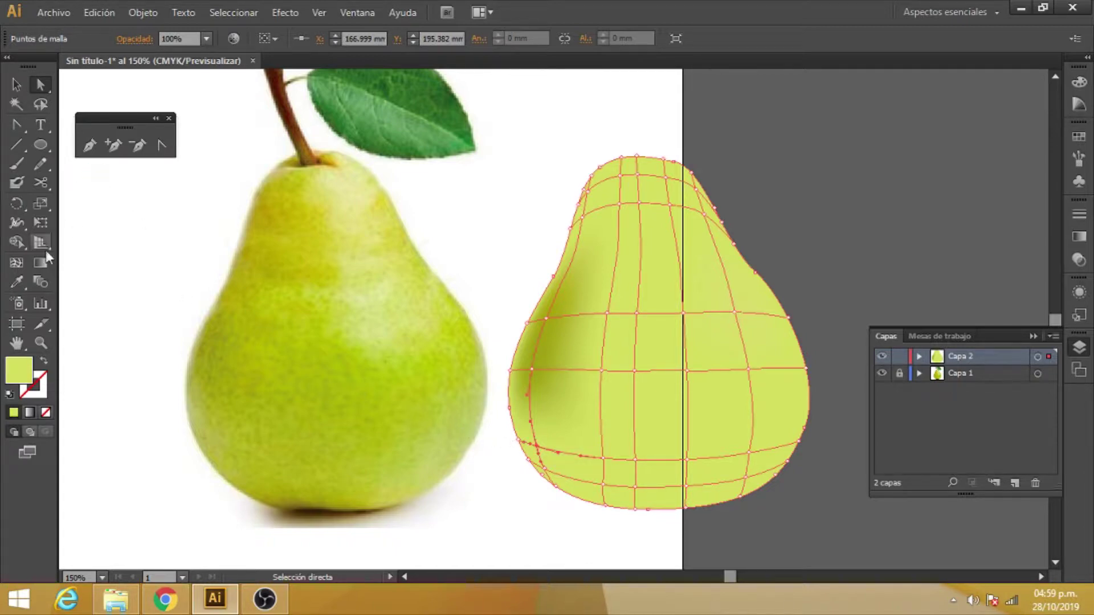
{"action": "left_click", "coordinate": [17, 282]}
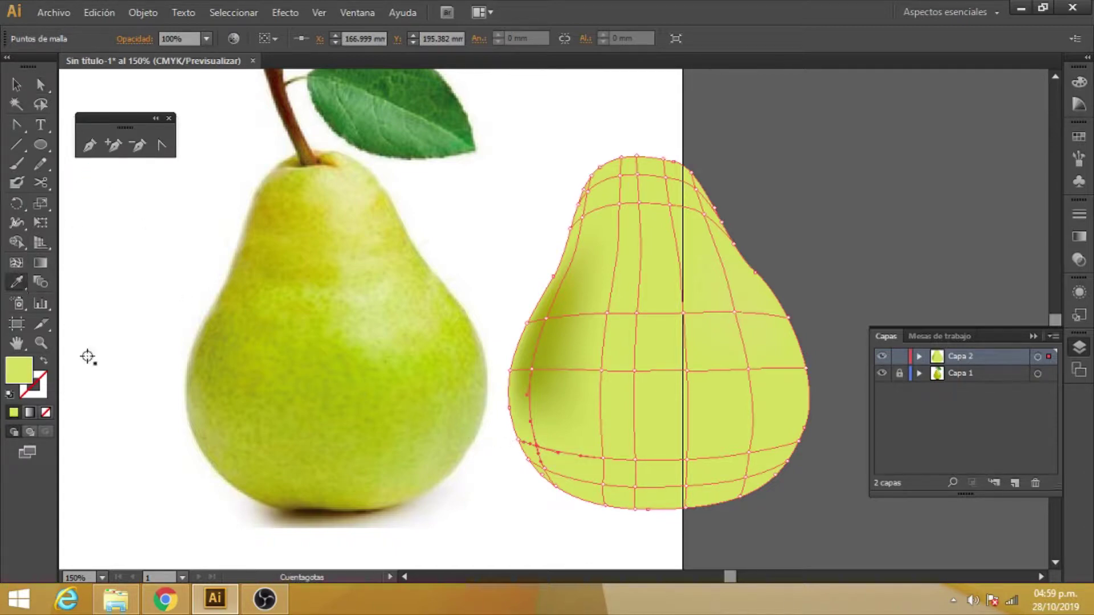
{"action": "left_click", "coordinate": [212, 434]}
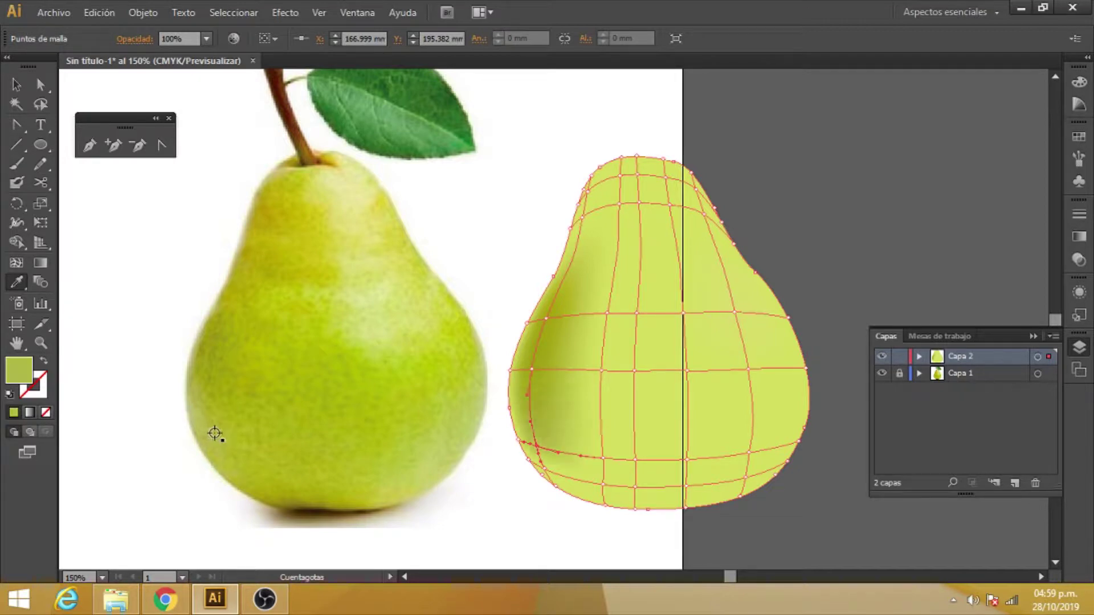
{"action": "left_click", "coordinate": [40, 84]}
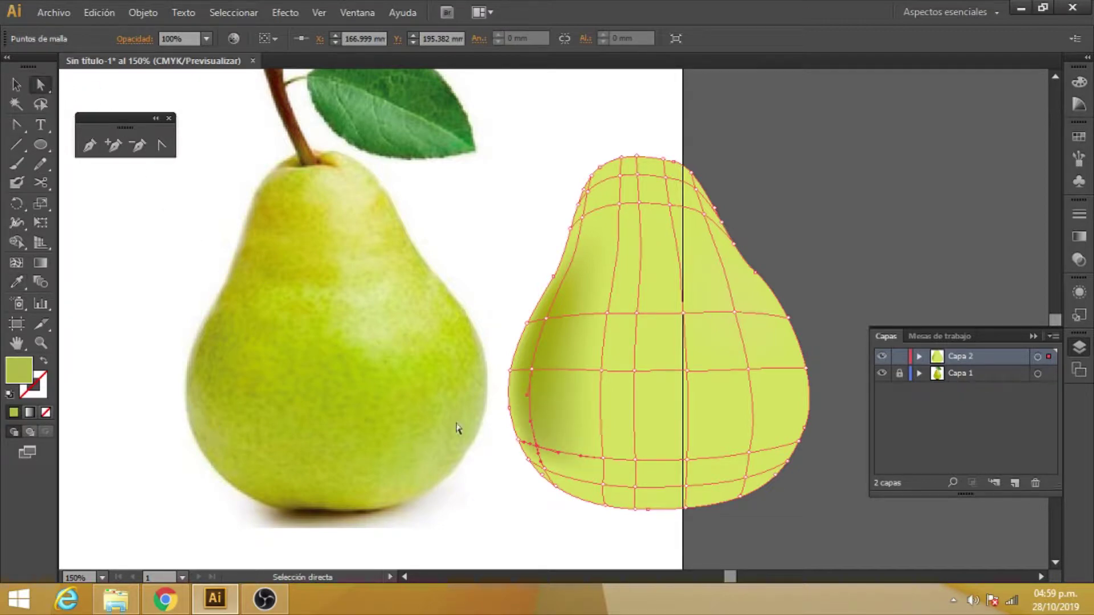
{"action": "left_click_drag", "start_coordinate": [540, 469], "coordinate": [548, 491]}
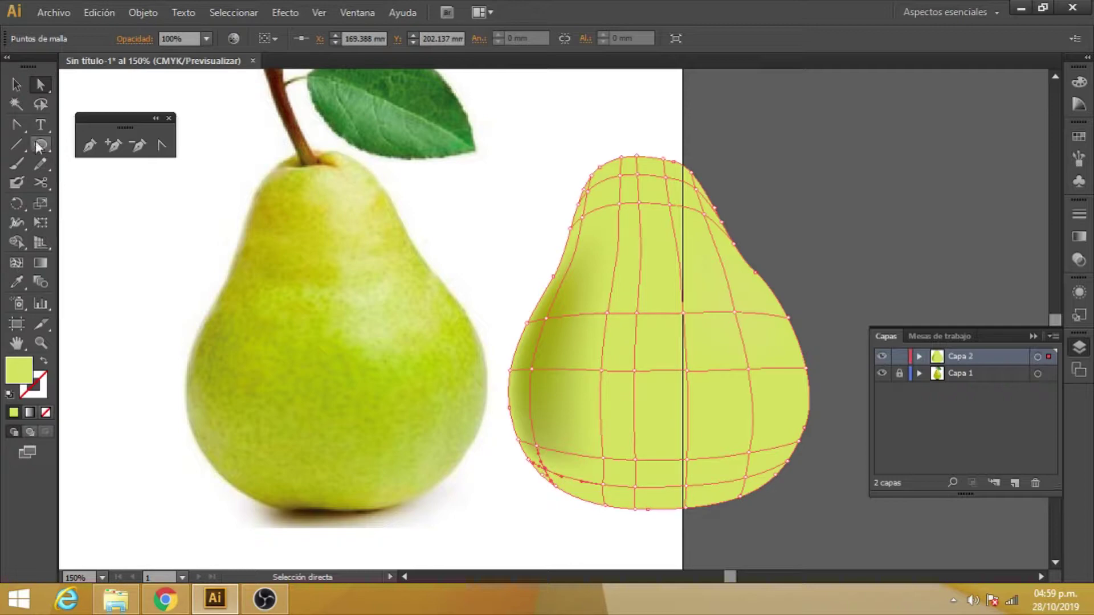
{"action": "left_click", "coordinate": [17, 281]}
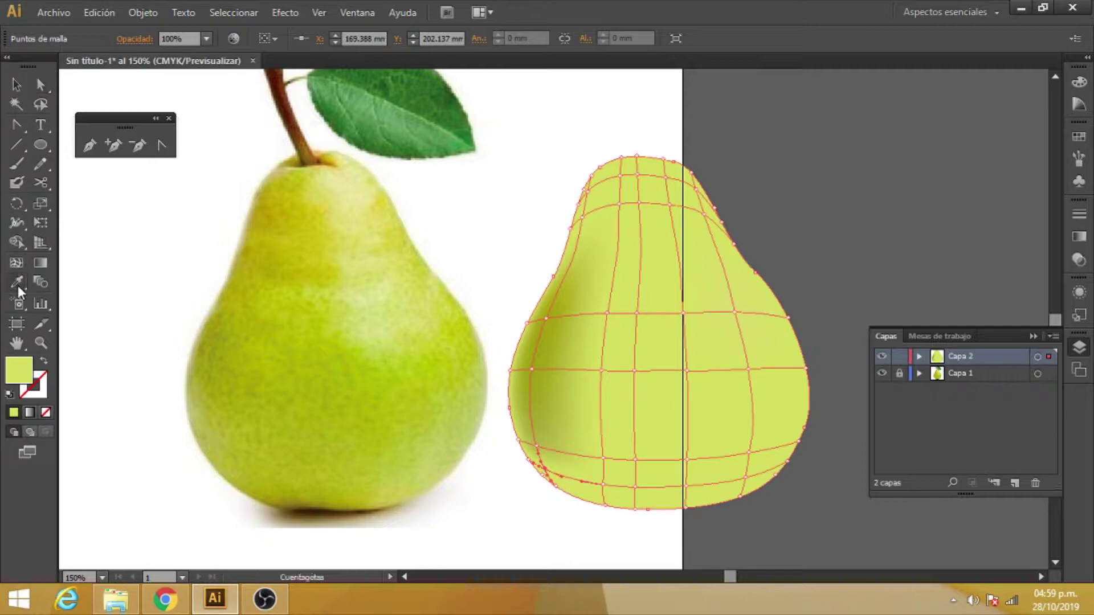
{"action": "left_click", "coordinate": [237, 472]}
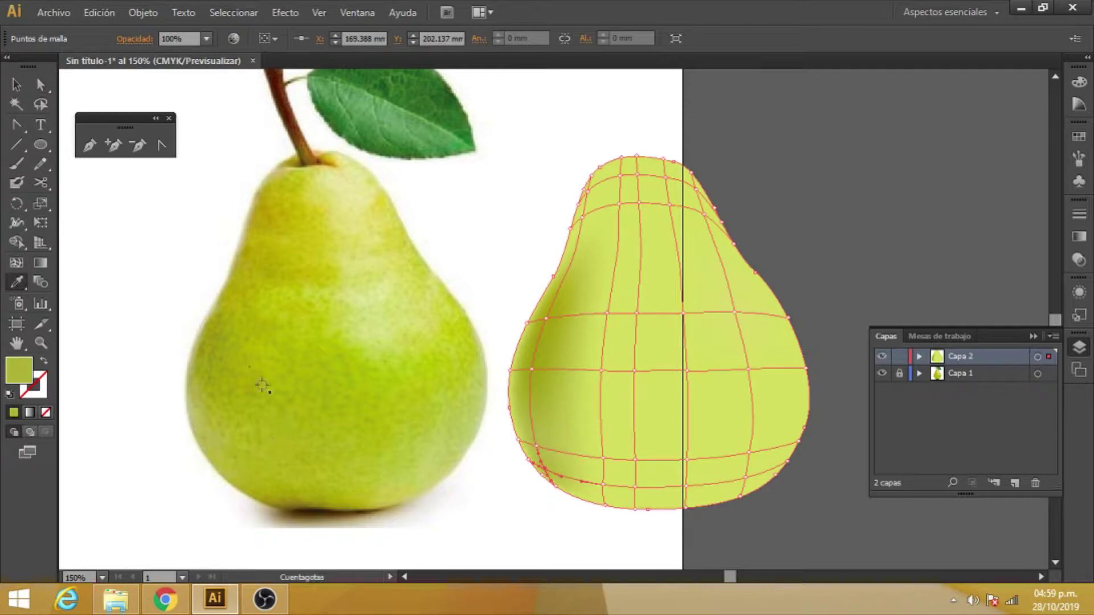
{"action": "left_click", "coordinate": [40, 84]}
Step: Tint two bottom mesh points dark olive and brown sampled from the photo's base
{"action": "left_click", "coordinate": [601, 505]}
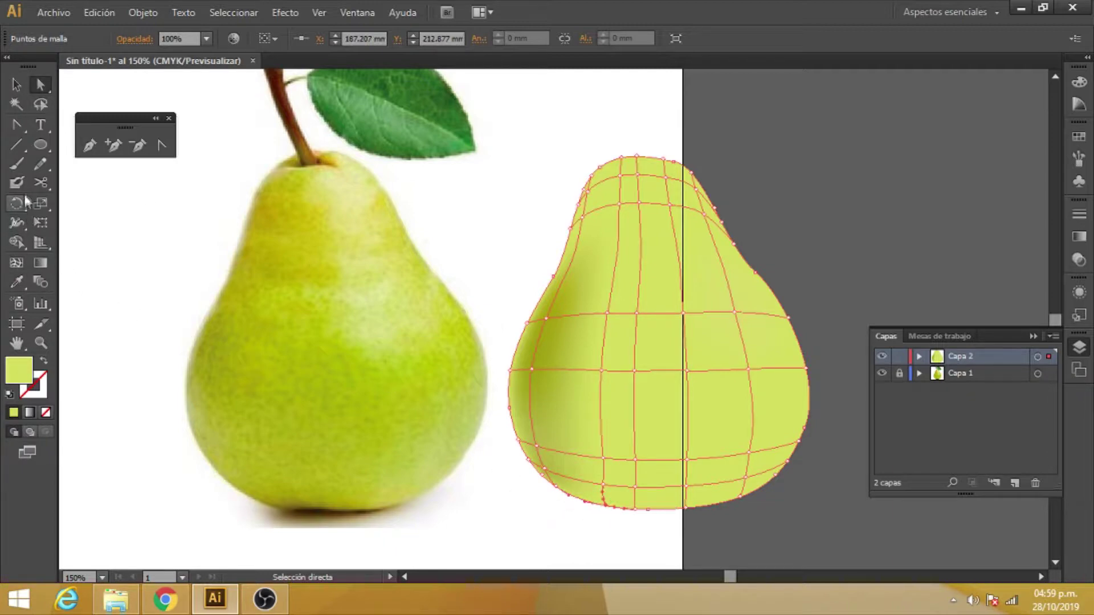
{"action": "left_click", "coordinate": [17, 282]}
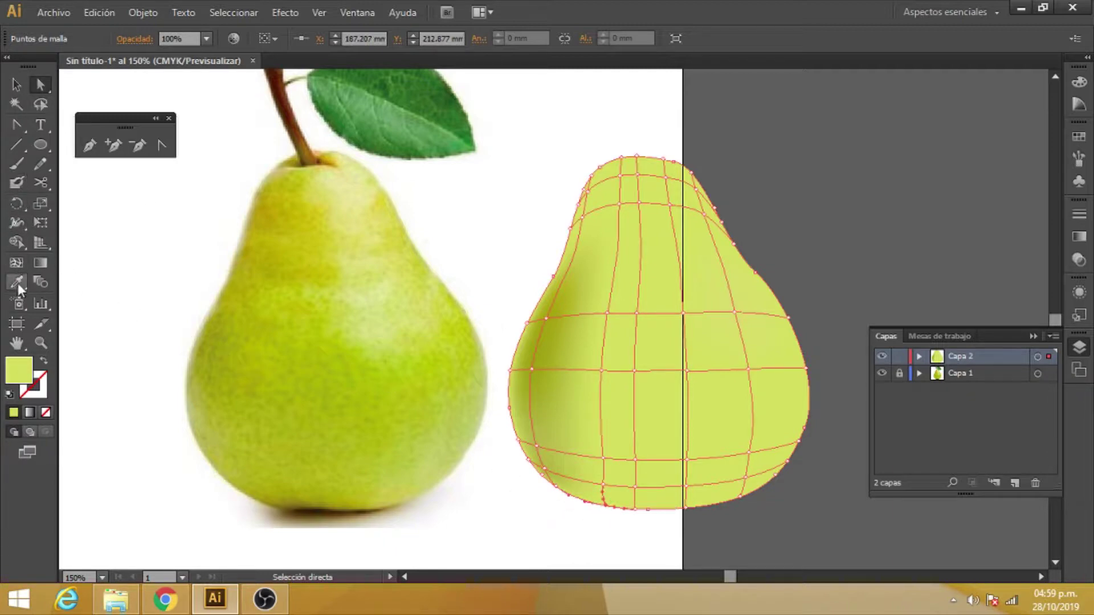
{"action": "left_click", "coordinate": [288, 506]}
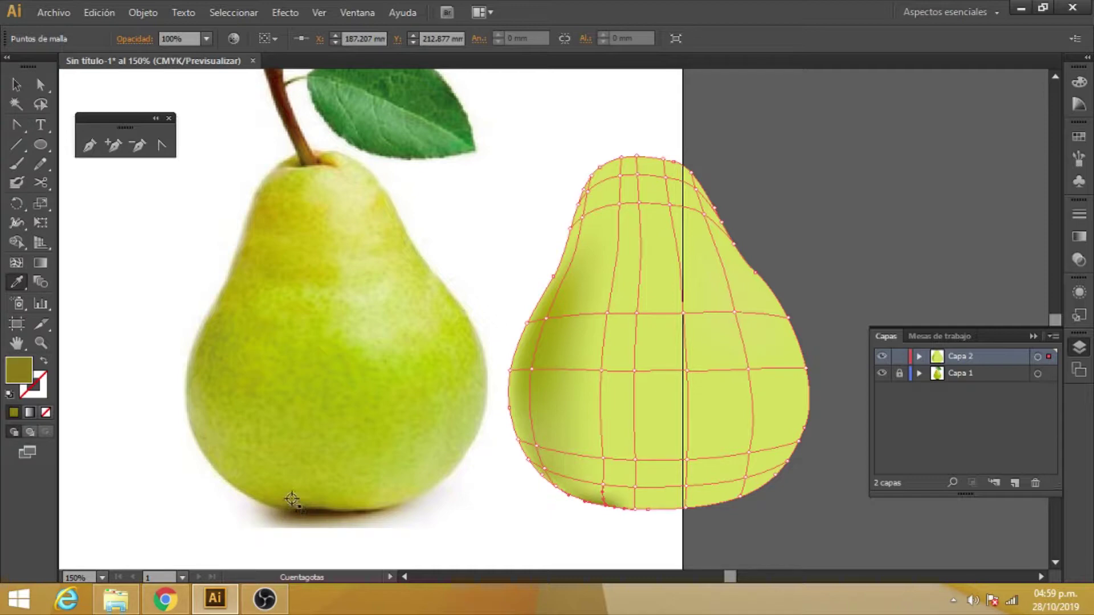
{"action": "left_click", "coordinate": [39, 85]}
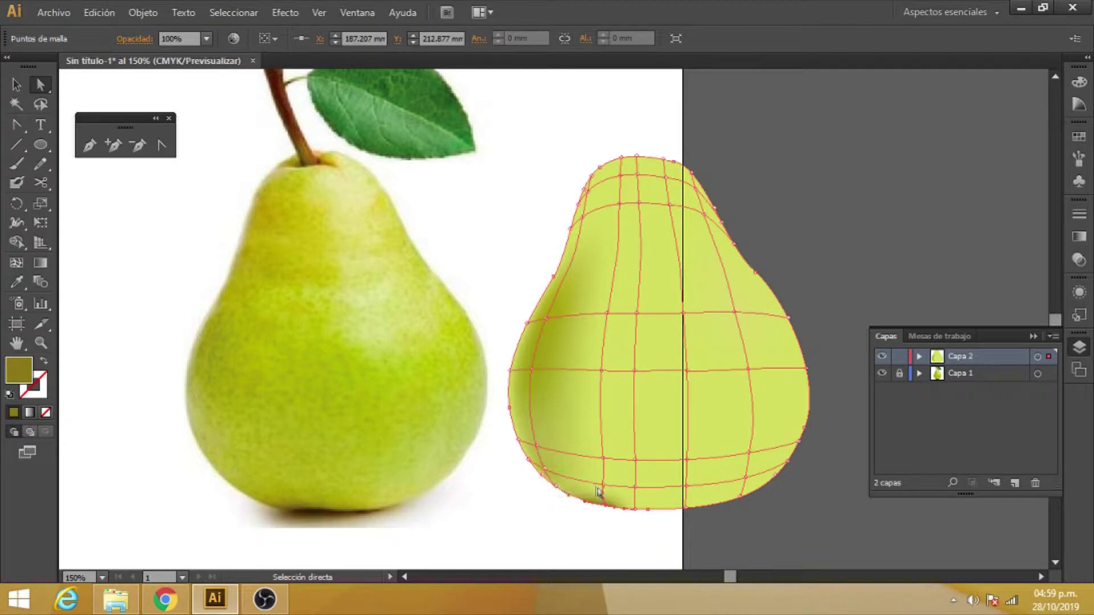
{"action": "left_click", "coordinate": [643, 509]}
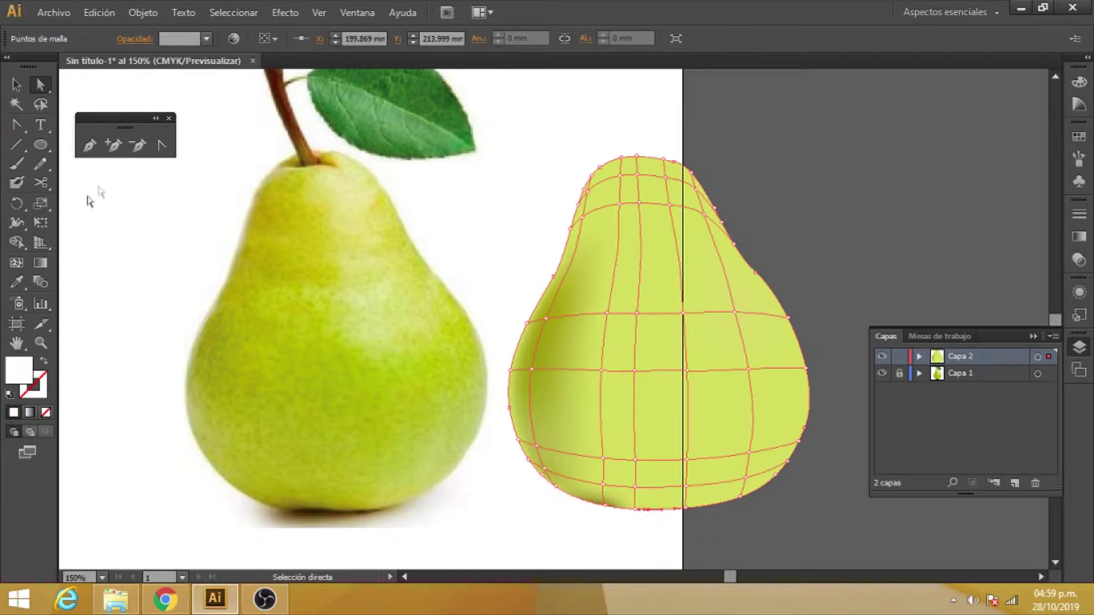
{"action": "left_click", "coordinate": [18, 281]}
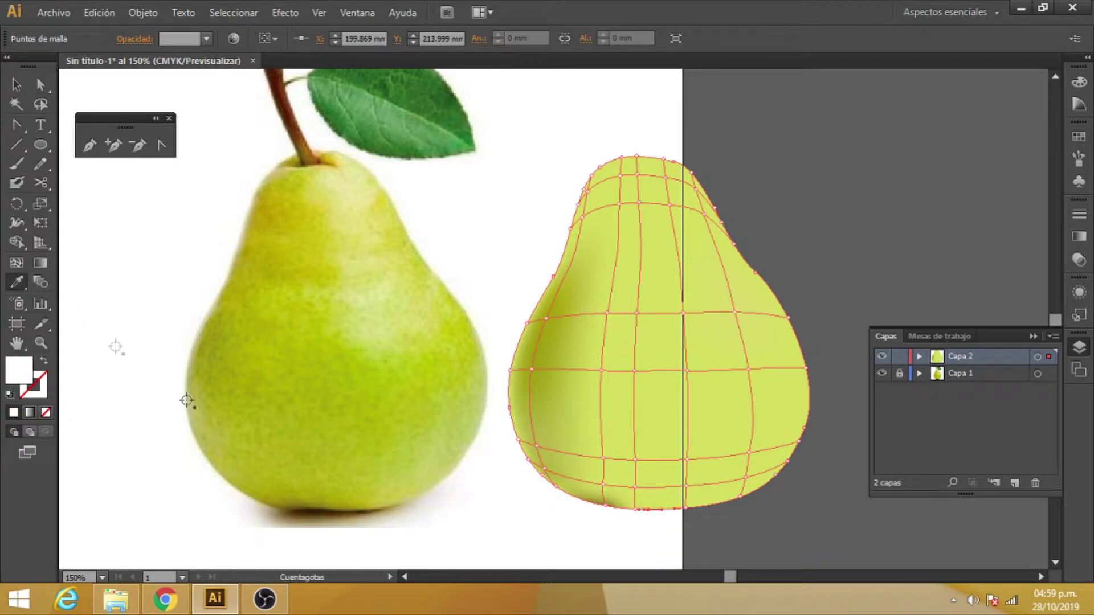
{"action": "left_click", "coordinate": [344, 510]}
{"action": "left_click", "coordinate": [344, 511]}
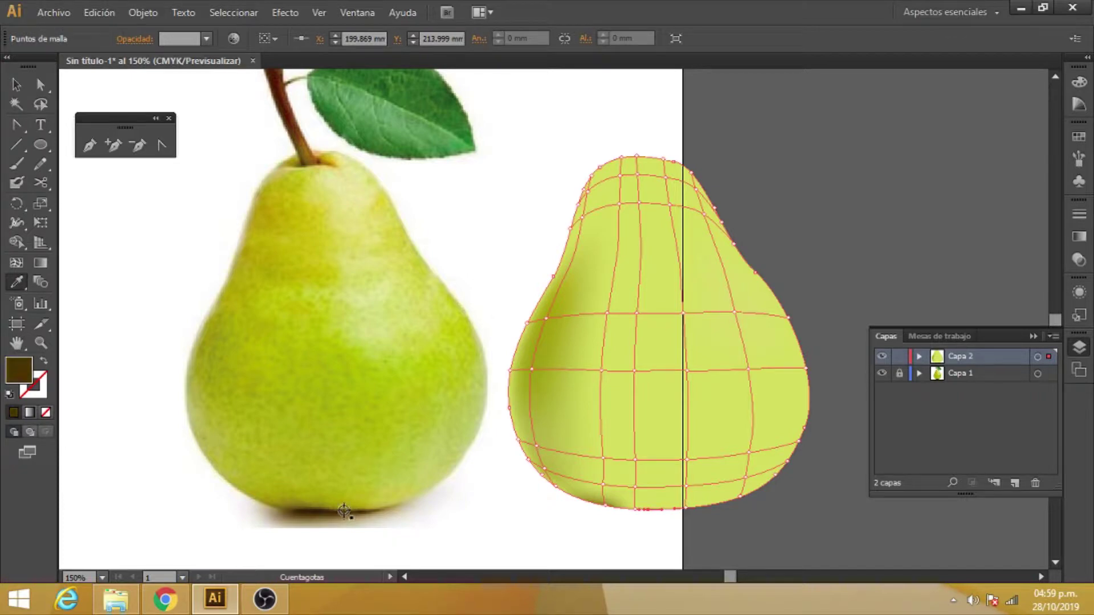
{"action": "left_click", "coordinate": [344, 510]}
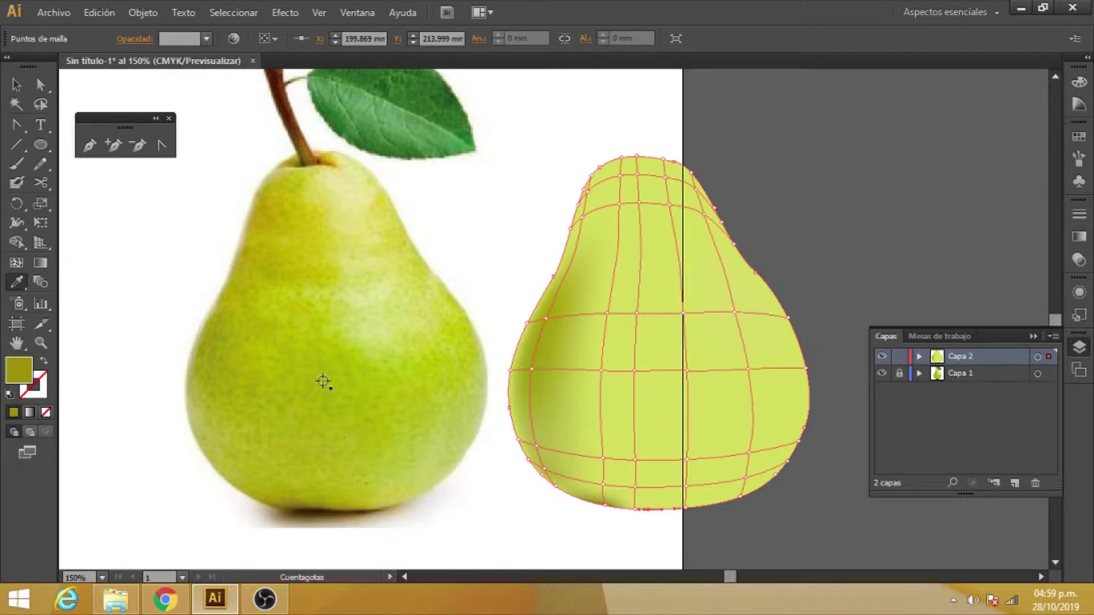
Step: Darken the bottom-right mesh point with olive sampled from the photo
{"action": "left_click", "coordinate": [40, 85]}
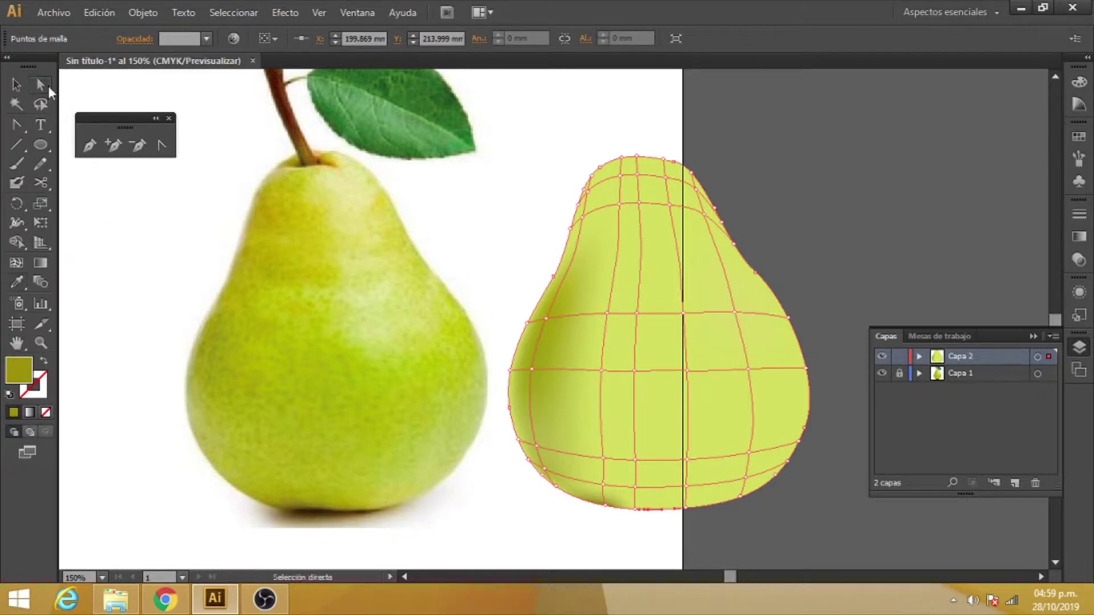
{"action": "left_click", "coordinate": [742, 496]}
{"action": "left_click", "coordinate": [18, 282]}
{"action": "left_click", "coordinate": [387, 502]}
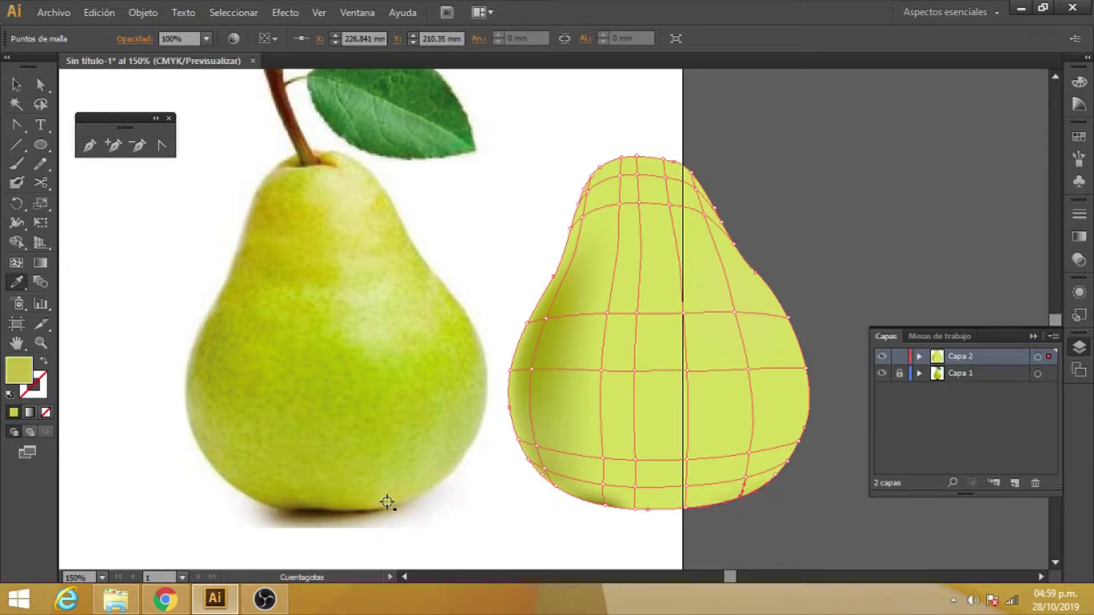
{"action": "left_click", "coordinate": [390, 507]}
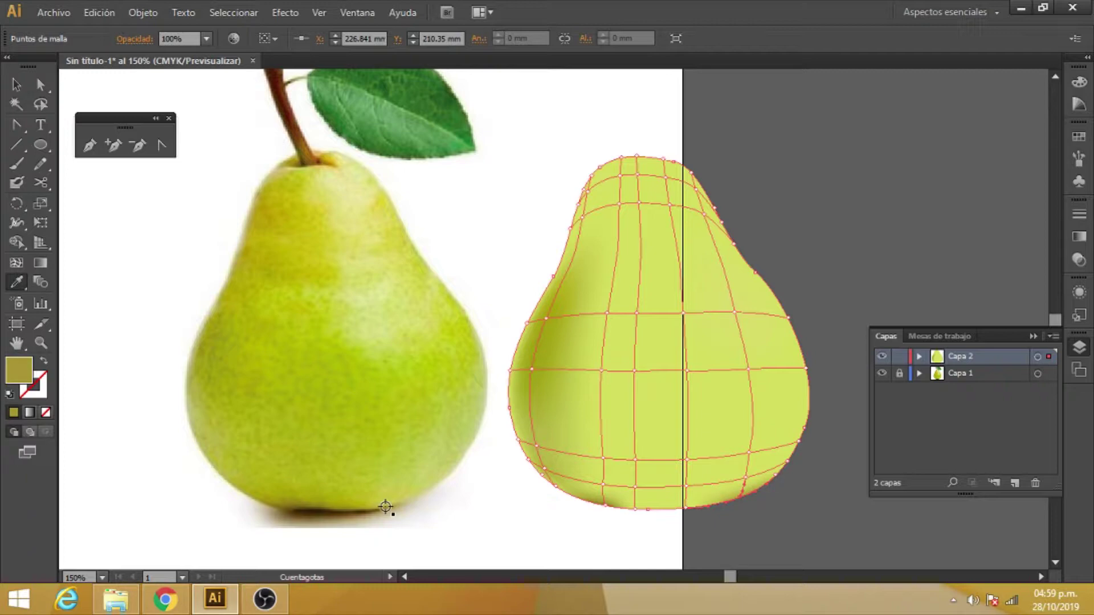
{"action": "left_click", "coordinate": [40, 84]}
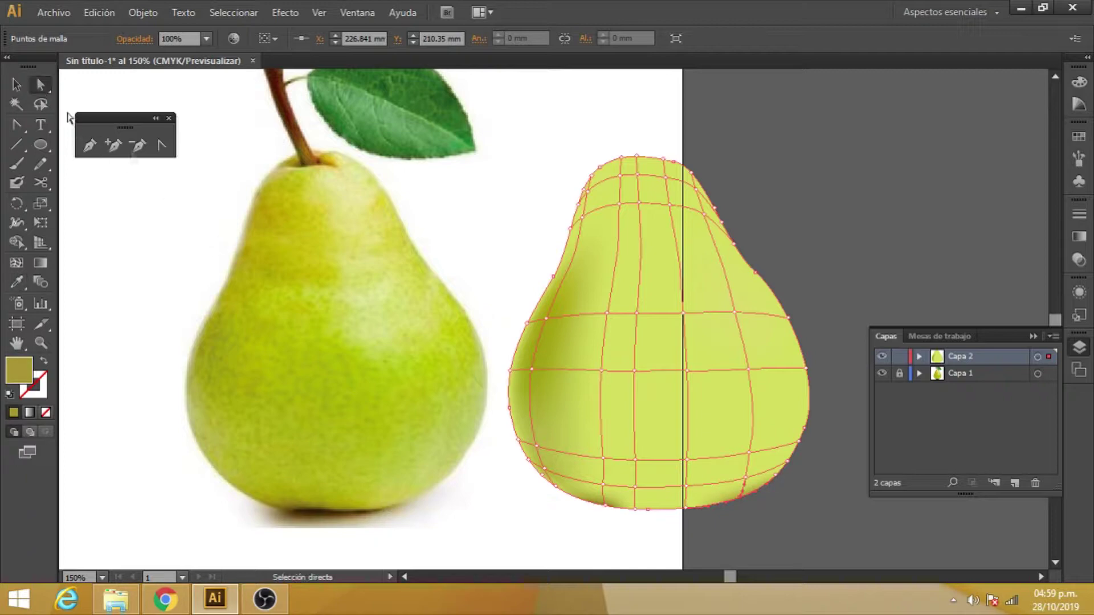
Step: Tint the upper-right mesh points darker yellow-green from the photo, nudging one rightward
{"action": "left_click", "coordinate": [683, 315]}
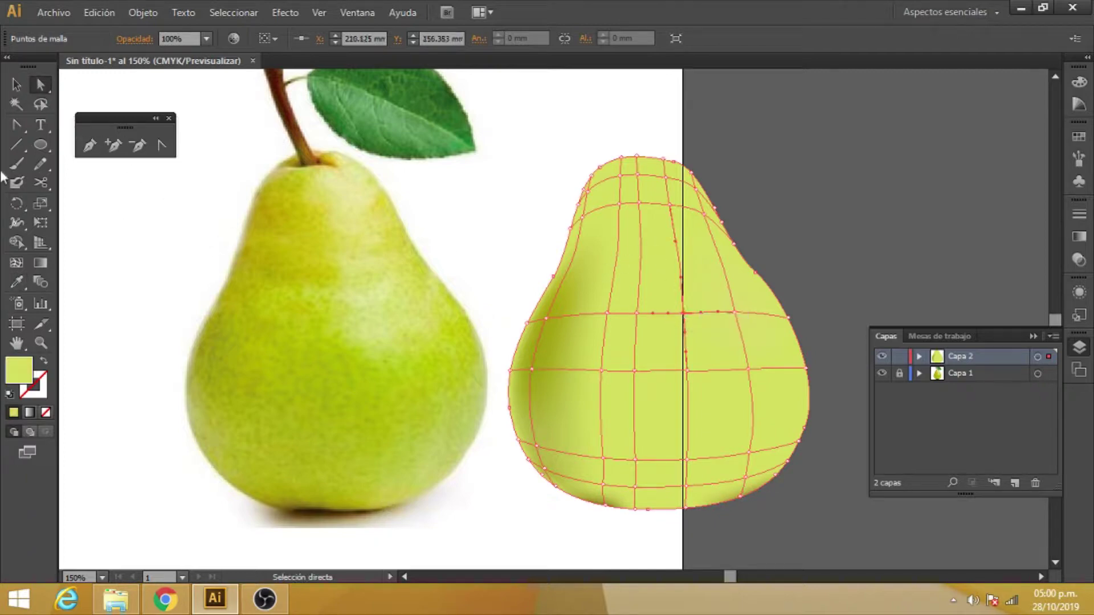
{"action": "left_click", "coordinate": [20, 276]}
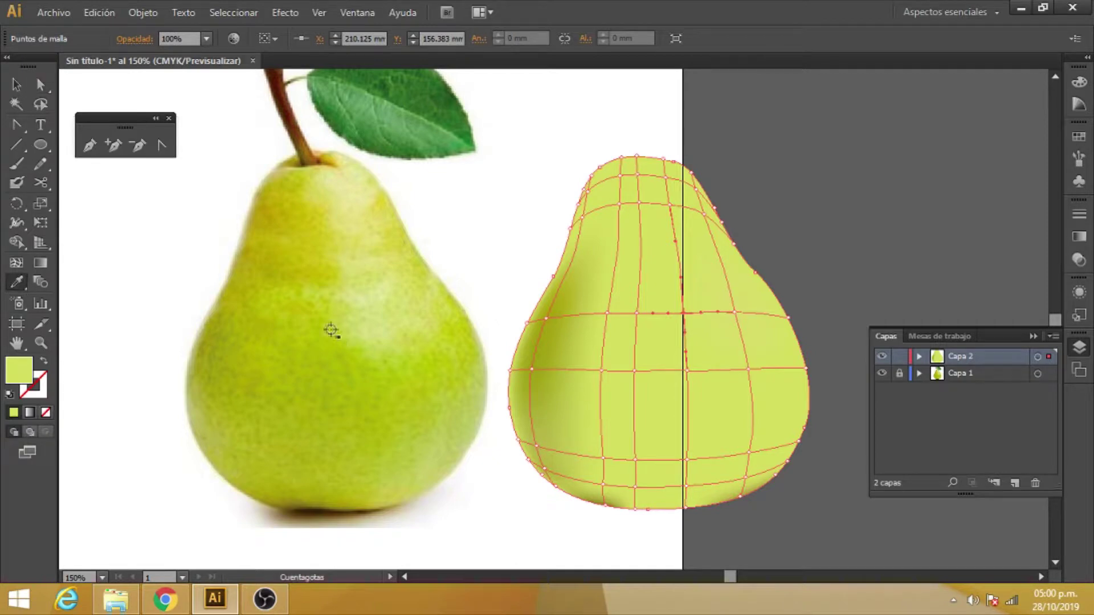
{"action": "left_click", "coordinate": [347, 310]}
{"action": "left_click", "coordinate": [40, 84]}
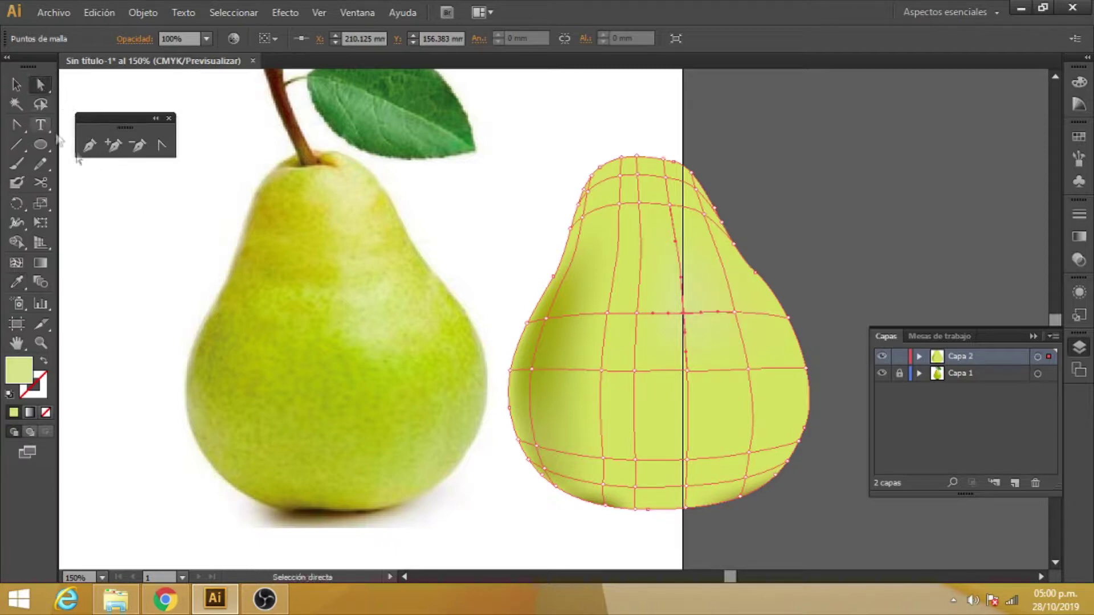
{"action": "left_click_drag", "start_coordinate": [732, 317], "coordinate": [735, 312]}
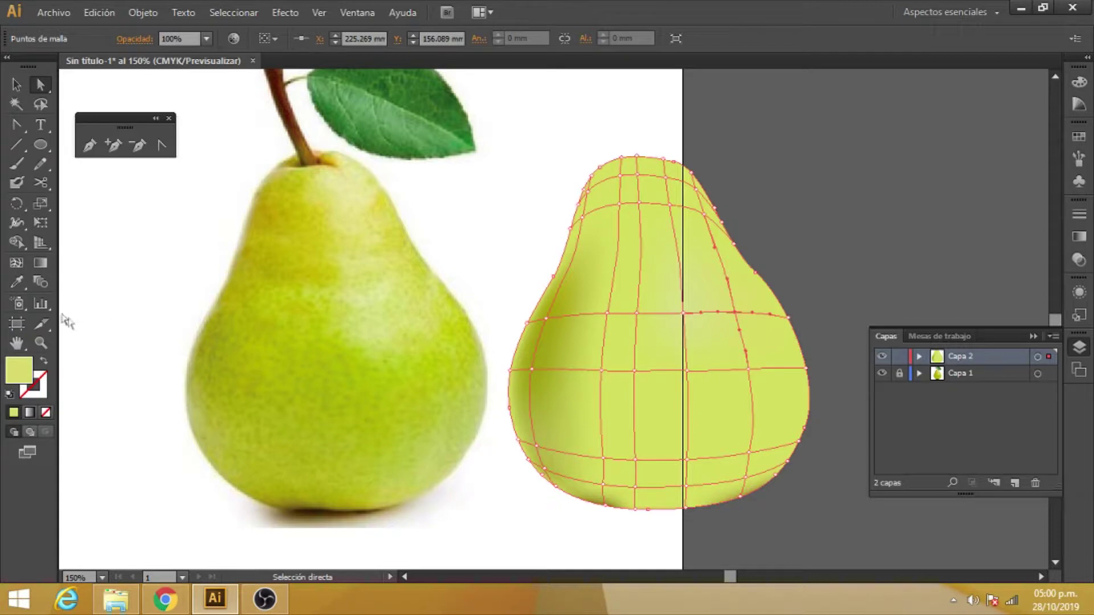
{"action": "left_click", "coordinate": [17, 282]}
{"action": "left_click", "coordinate": [432, 309]}
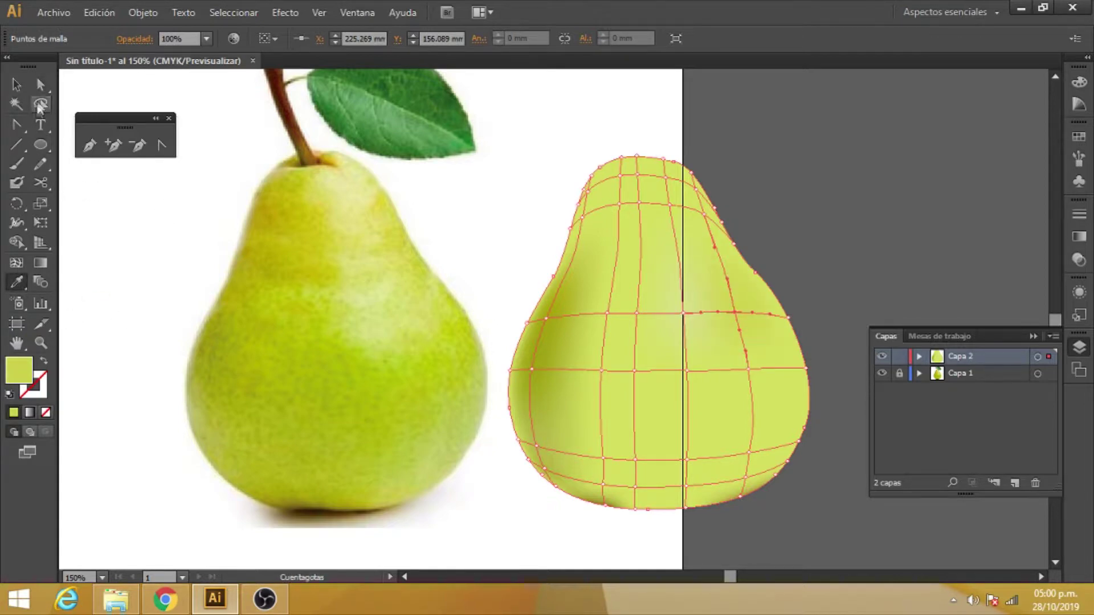
{"action": "left_click", "coordinate": [40, 85]}
Step: Shade two right-edge mesh points with greens from the photo pear's right side
{"action": "left_click_drag", "start_coordinate": [798, 311], "coordinate": [799, 318]}
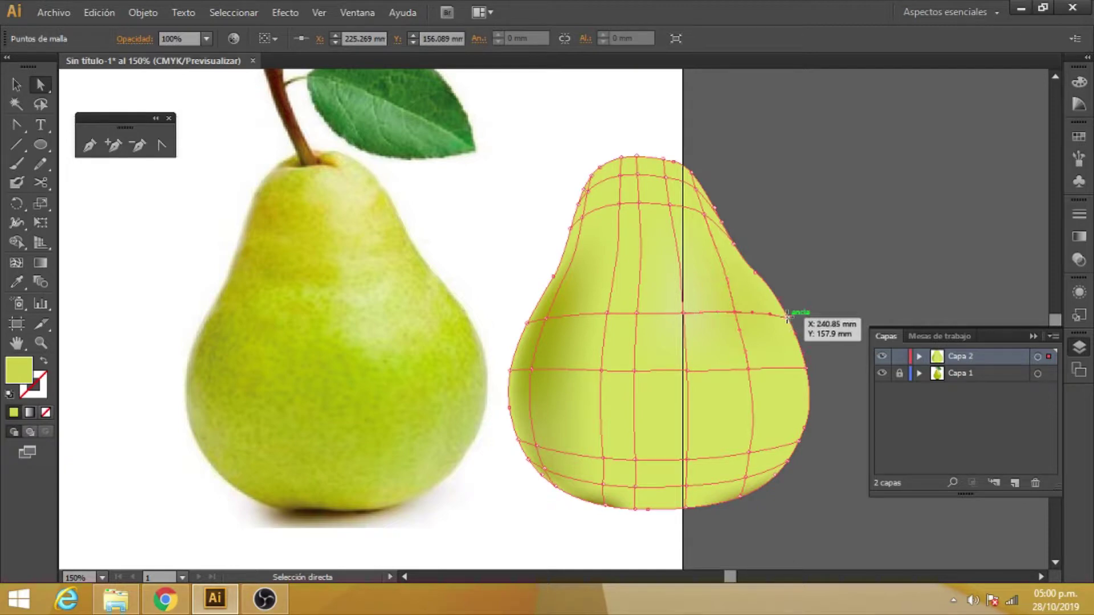
{"action": "left_click", "coordinate": [16, 288]}
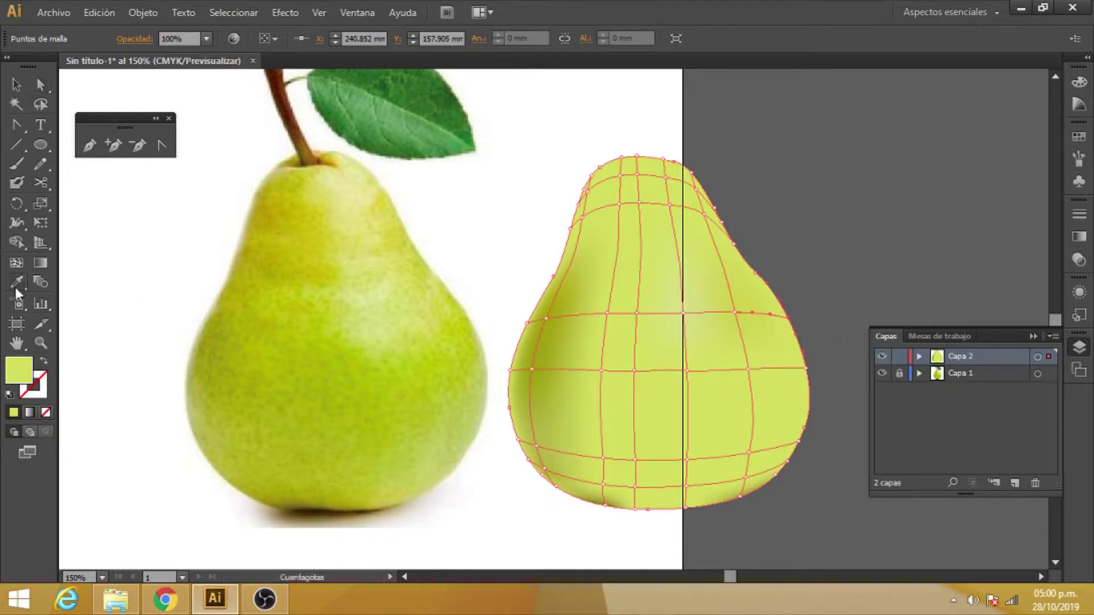
{"action": "left_click", "coordinate": [452, 302]}
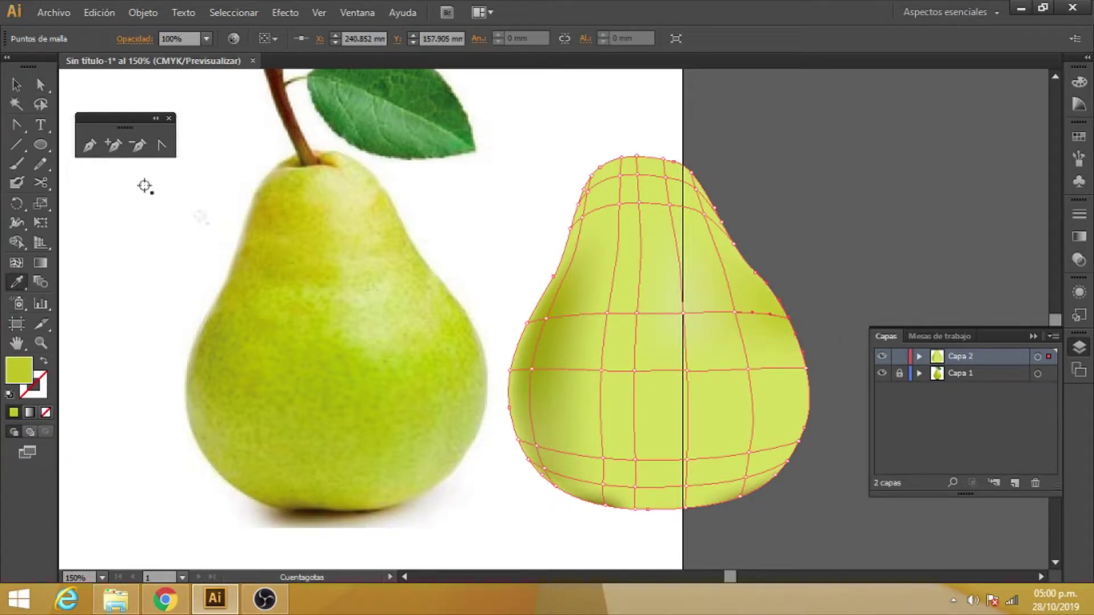
{"action": "left_click", "coordinate": [41, 85]}
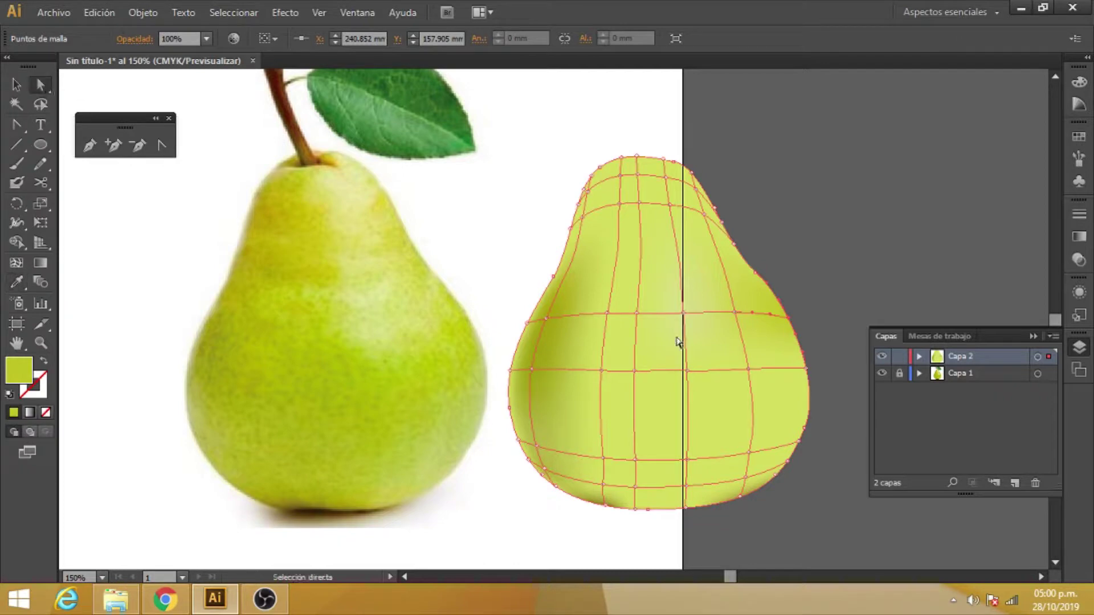
{"action": "left_click", "coordinate": [803, 370]}
{"action": "left_click", "coordinate": [18, 282]}
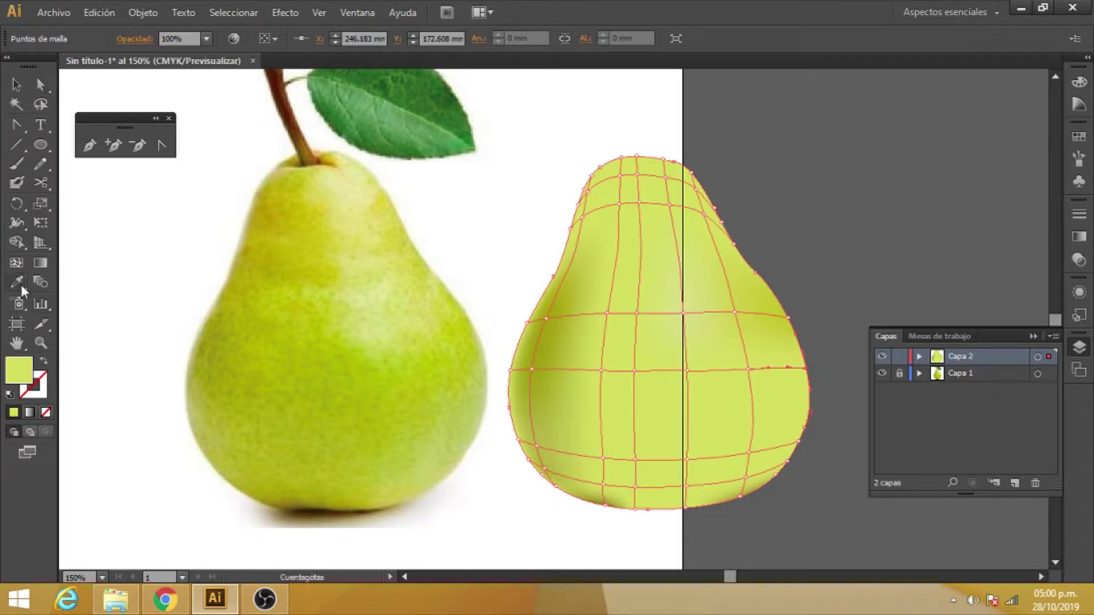
{"action": "left_click", "coordinate": [478, 361]}
Step: Give the centre and left-of-centre mesh points darker greens from the photo
{"action": "key", "text": "a"}
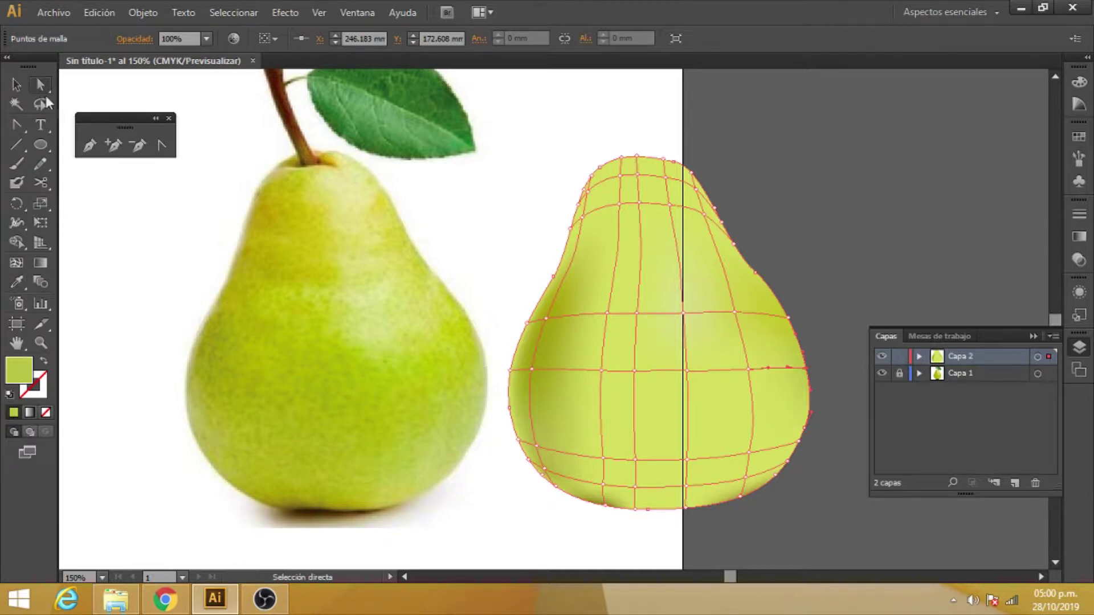
{"action": "left_click", "coordinate": [682, 374]}
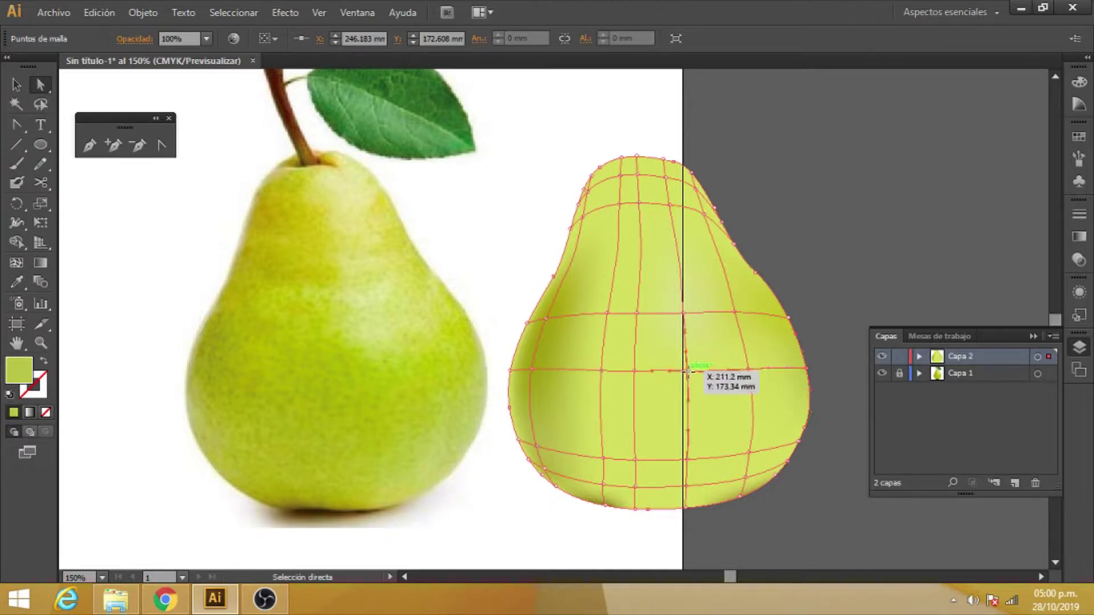
{"action": "left_click", "coordinate": [19, 285]}
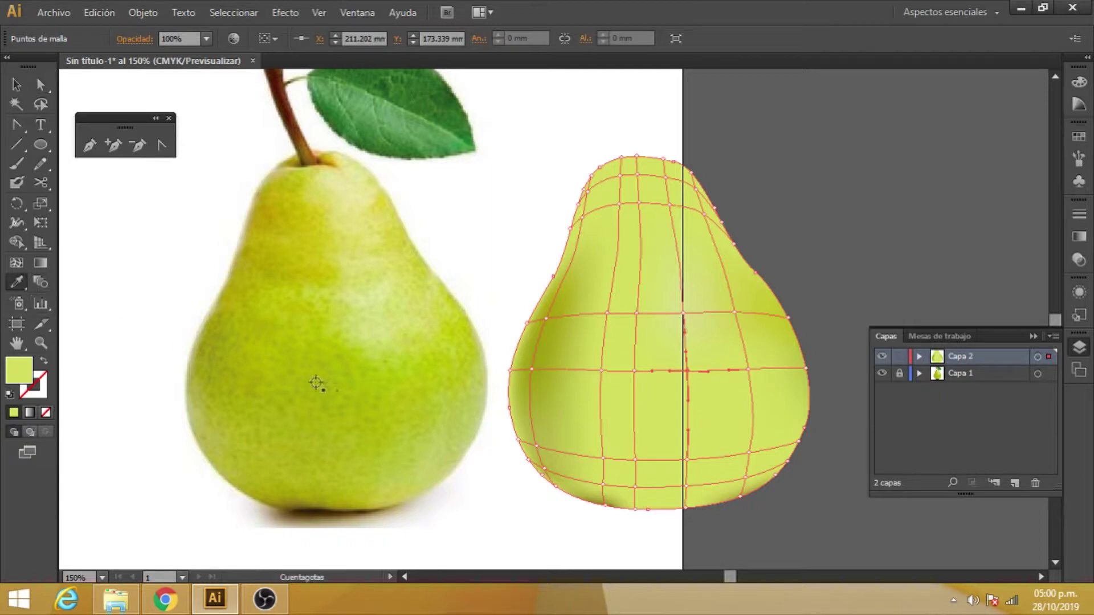
{"action": "left_click", "coordinate": [347, 363]}
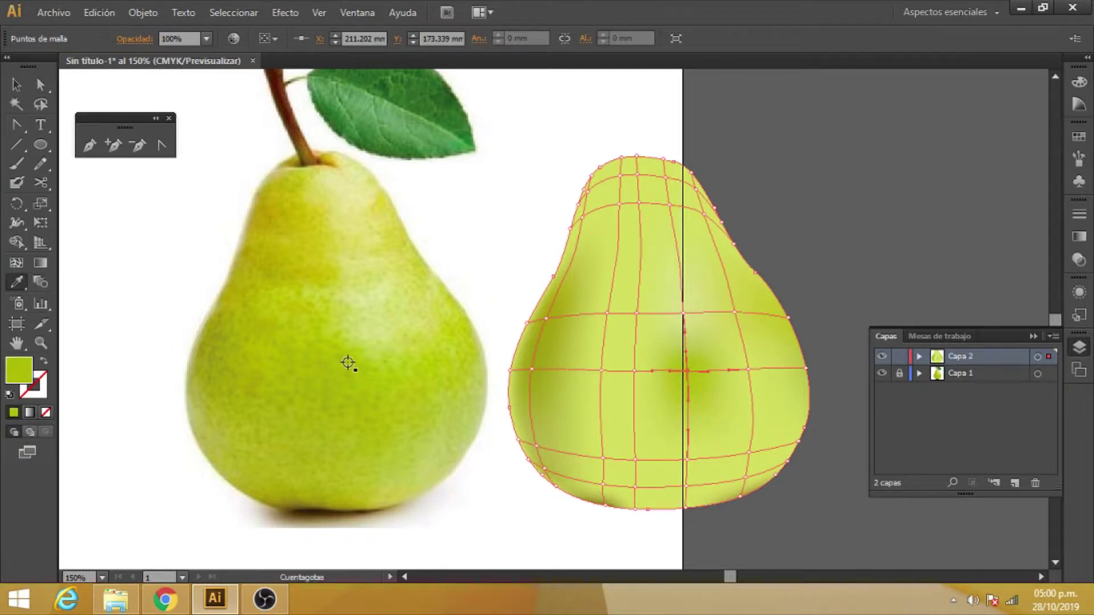
{"action": "left_click", "coordinate": [40, 84]}
{"action": "left_click", "coordinate": [636, 373]}
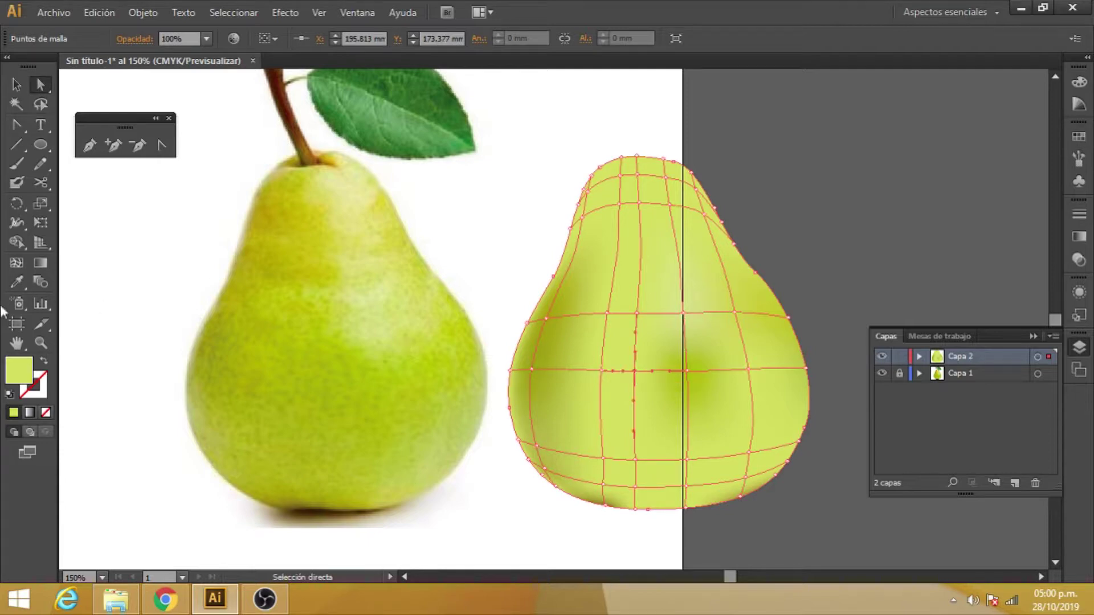
{"action": "left_click", "coordinate": [16, 282]}
{"action": "left_click", "coordinate": [308, 374]}
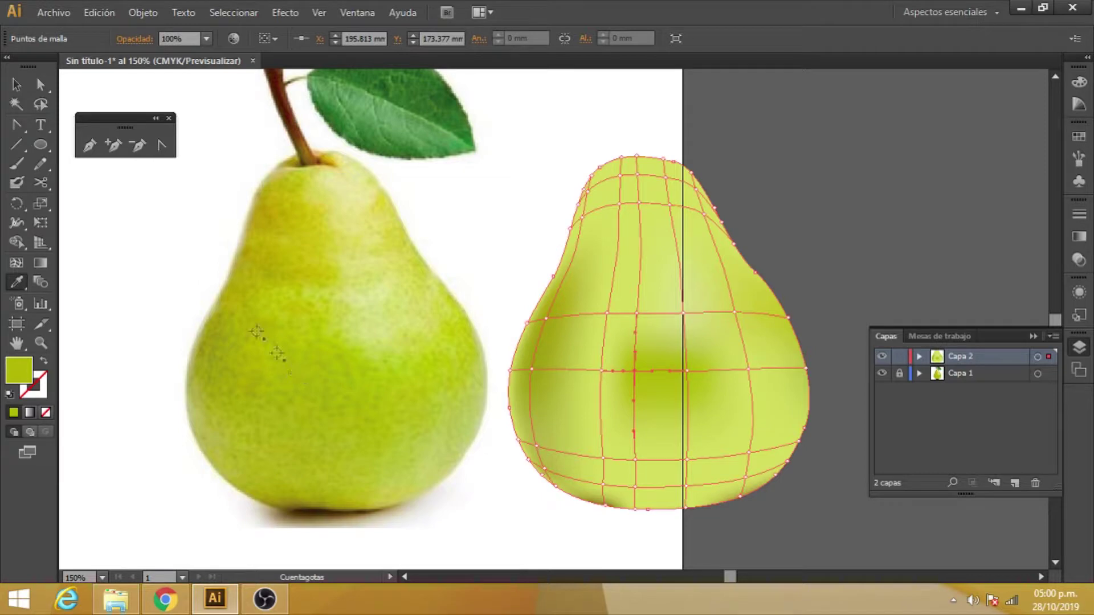
Step: Shift a left mesh point and colour it a darker photo green
{"action": "left_click", "coordinate": [40, 85]}
{"action": "left_click_drag", "start_coordinate": [595, 371], "coordinate": [601, 371]}
{"action": "left_click", "coordinate": [20, 283]}
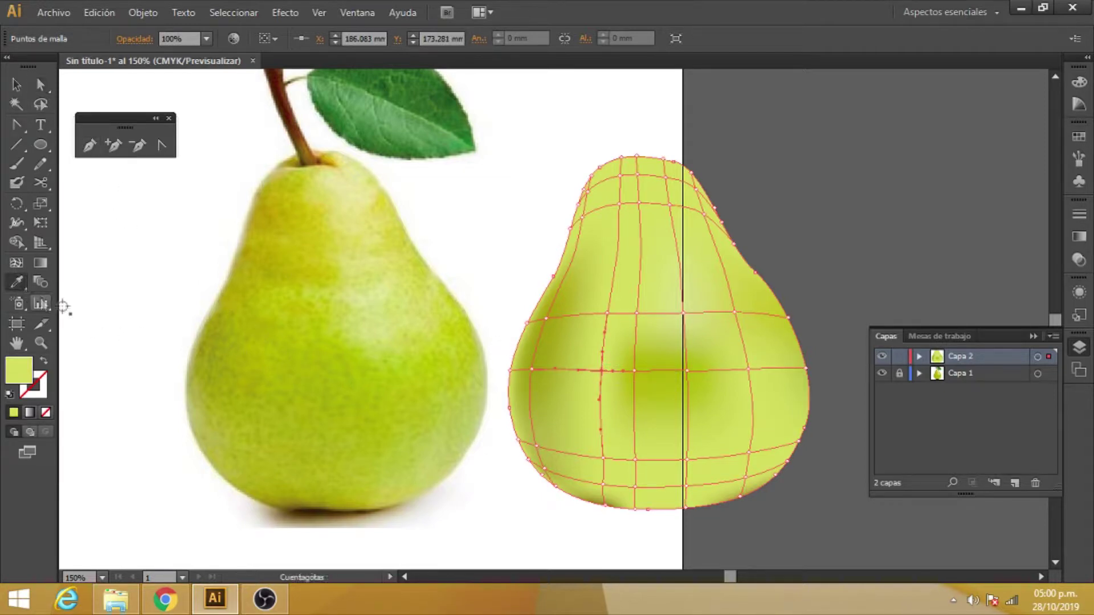
{"action": "left_click", "coordinate": [268, 382]}
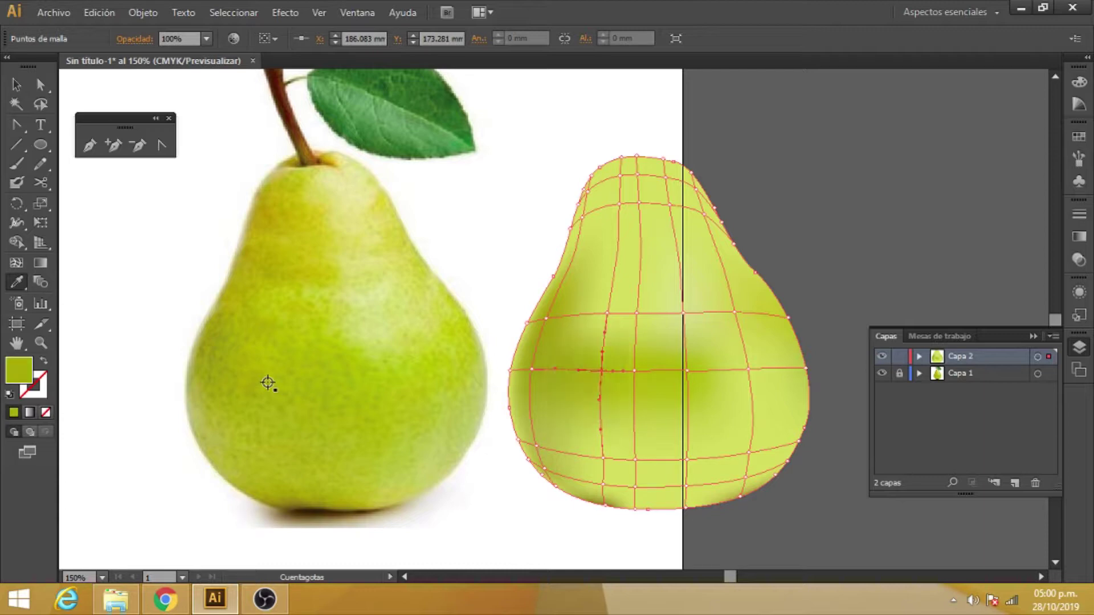
{"action": "left_click", "coordinate": [42, 87]}
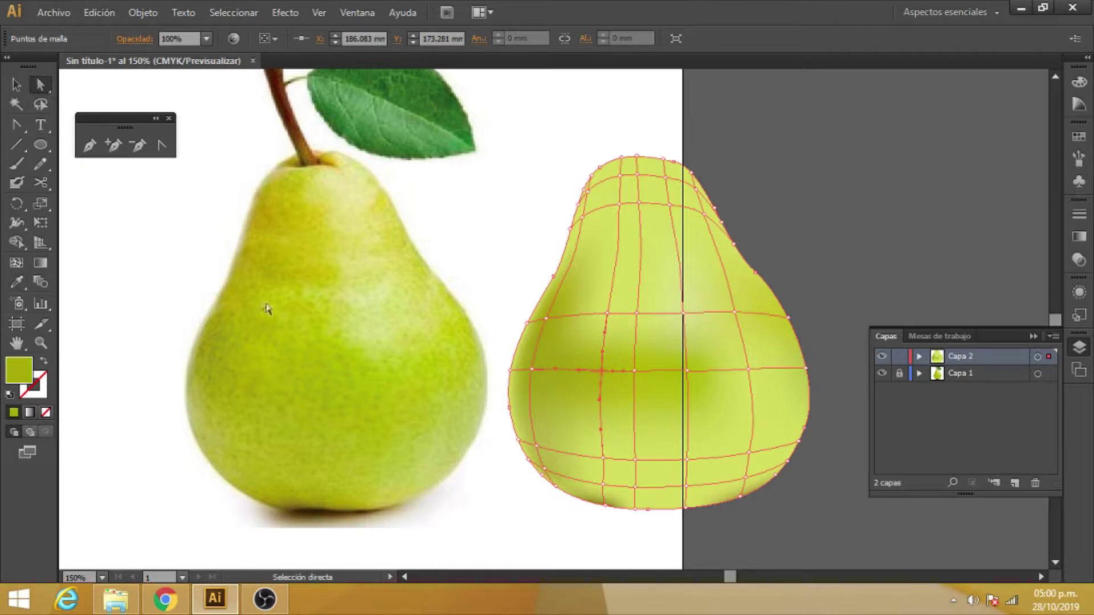
Step: Drag three upper-middle mesh points up and right, colouring them with photo greens
{"action": "left_click_drag", "start_coordinate": [607, 318], "coordinate": [614, 279]}
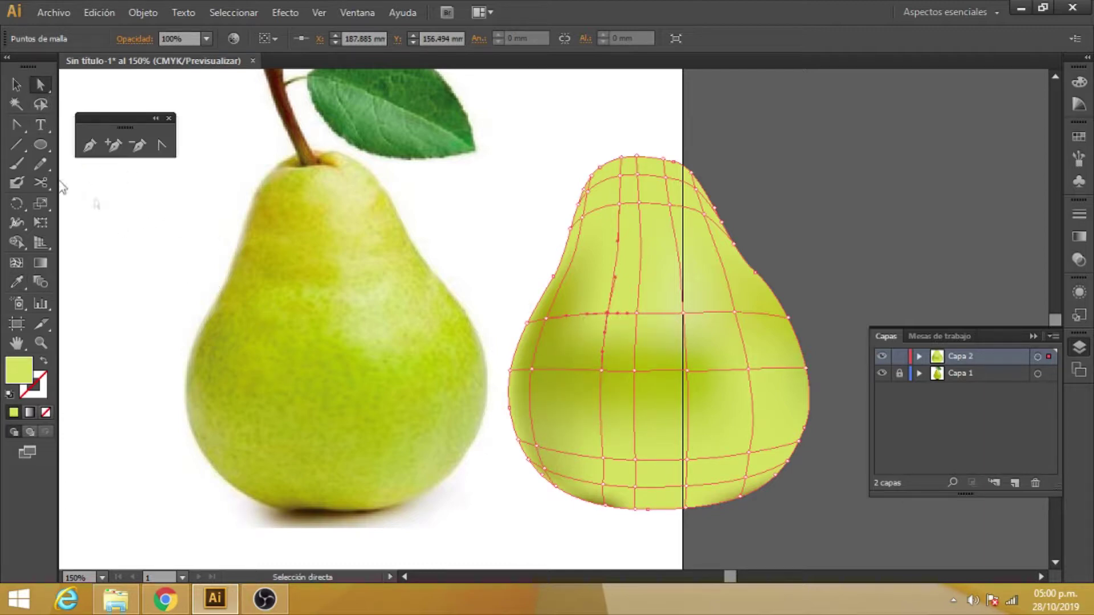
{"action": "left_click", "coordinate": [18, 281]}
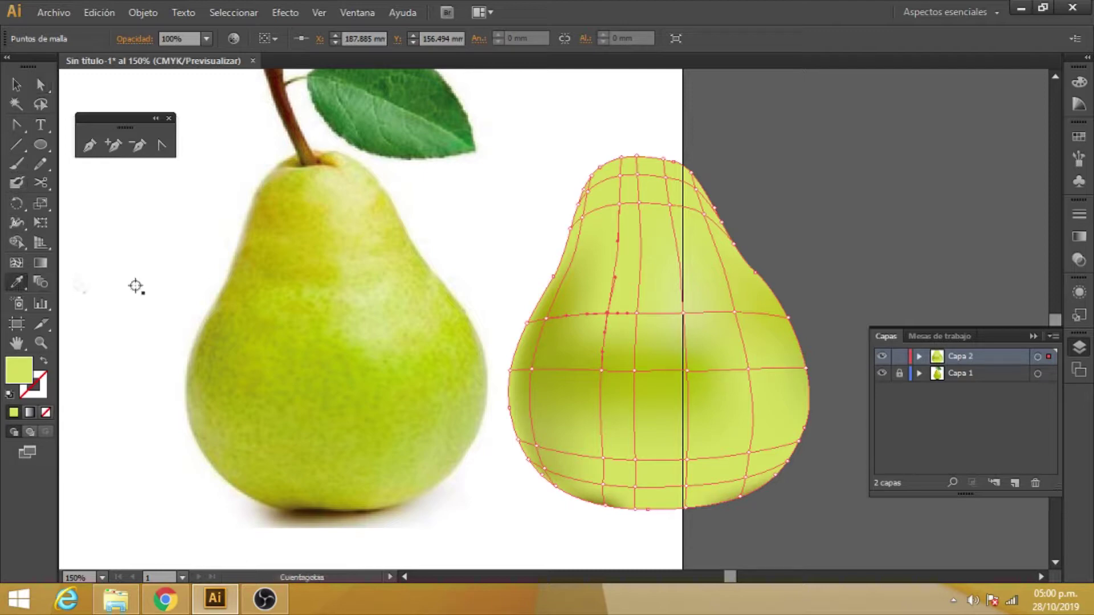
{"action": "left_click", "coordinate": [264, 298]}
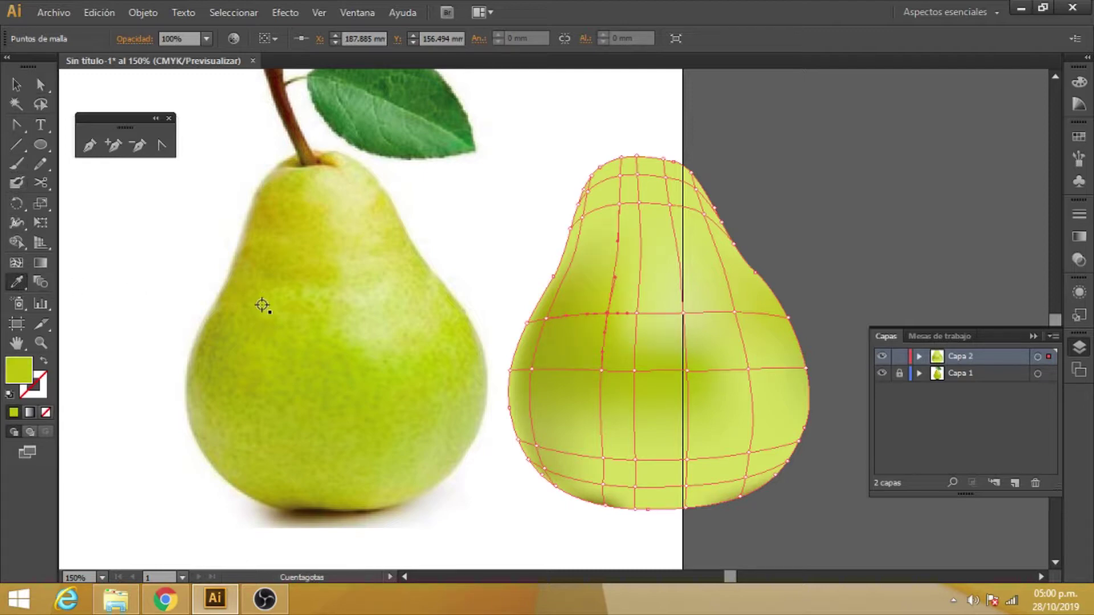
{"action": "left_click", "coordinate": [40, 84]}
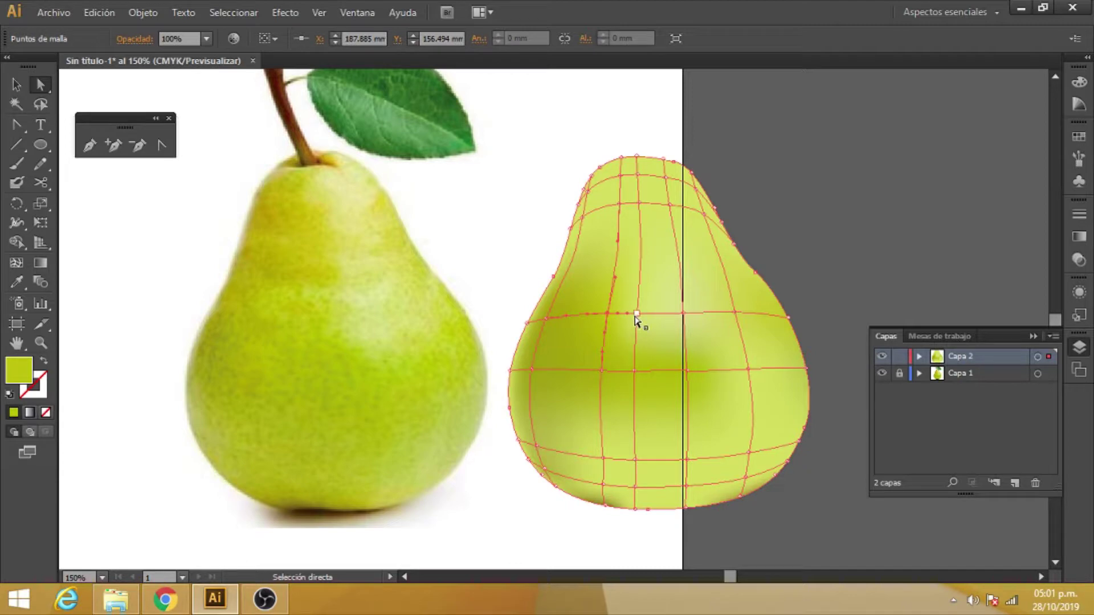
{"action": "left_click_drag", "start_coordinate": [635, 315], "coordinate": [651, 314]}
{"action": "left_click", "coordinate": [17, 281]}
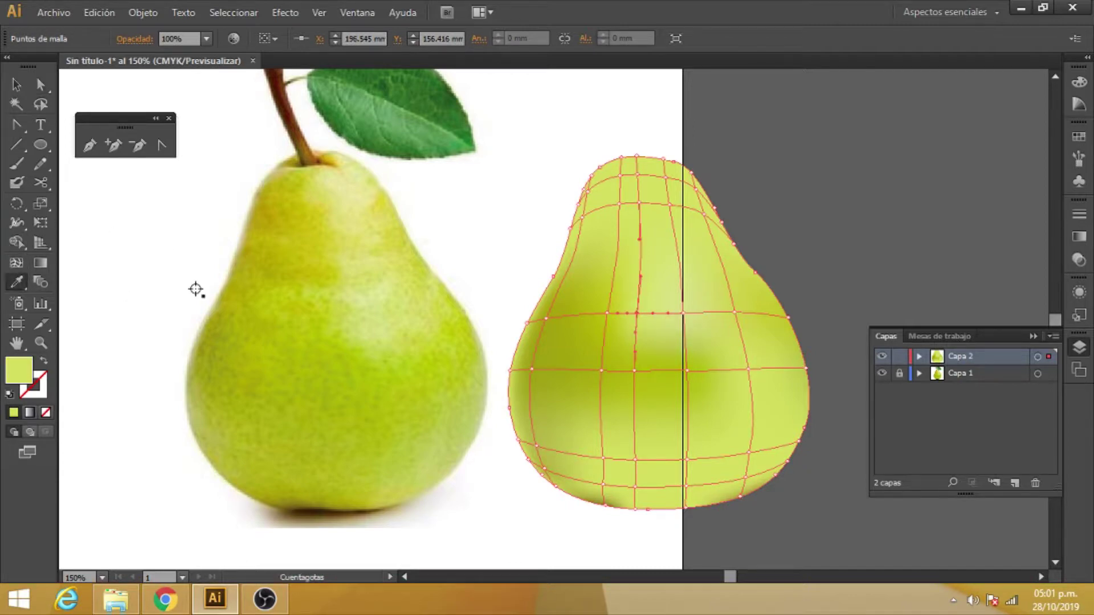
{"action": "left_click", "coordinate": [320, 285]}
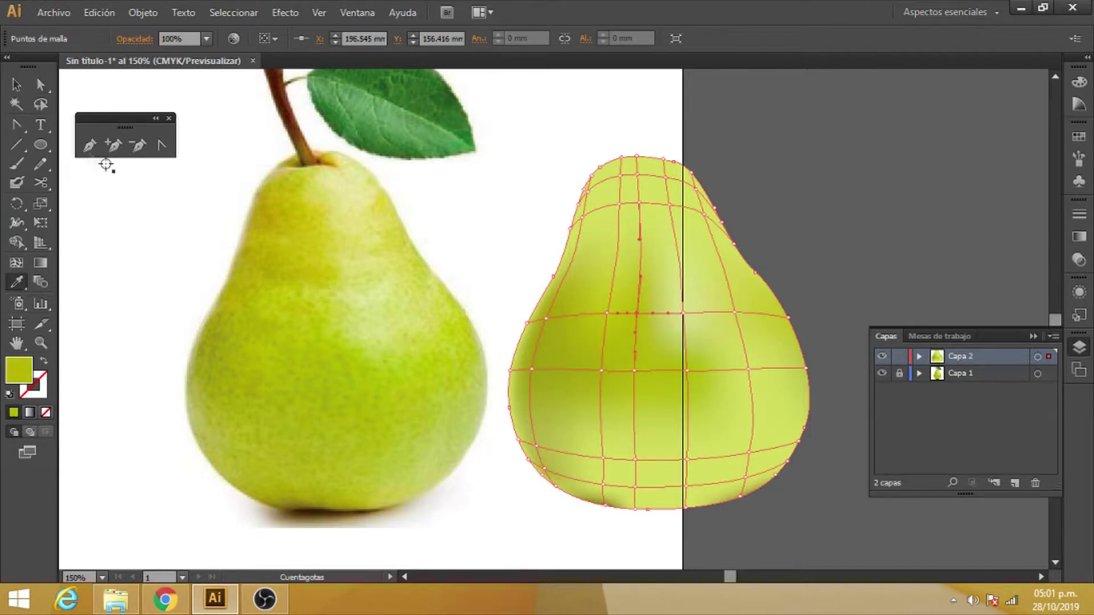
{"action": "left_click", "coordinate": [40, 84]}
{"action": "left_click_drag", "start_coordinate": [674, 313], "coordinate": [684, 313]}
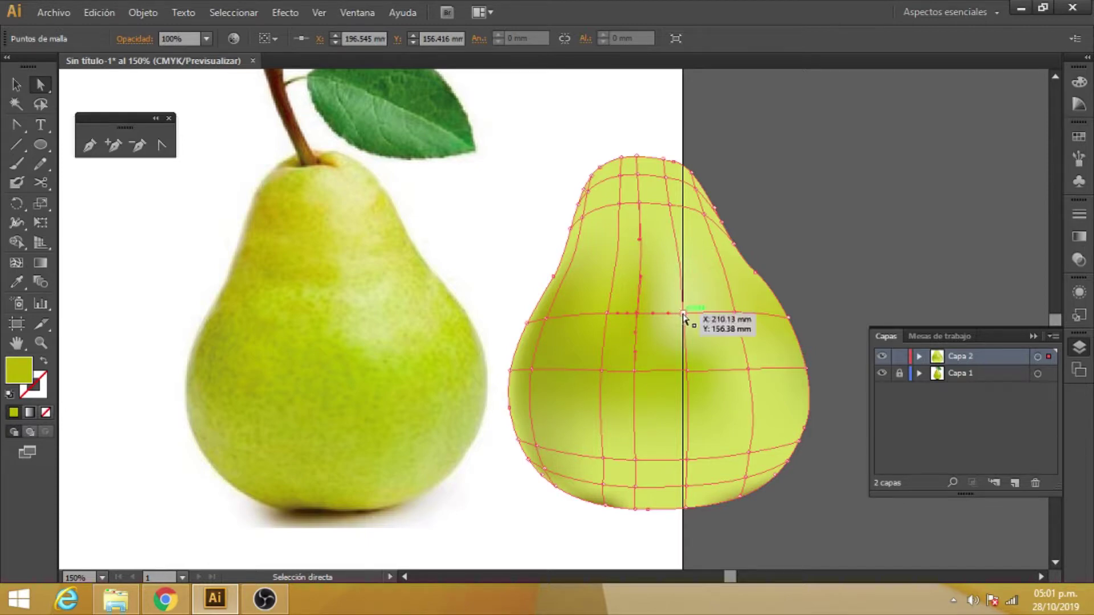
{"action": "left_click", "coordinate": [16, 284]}
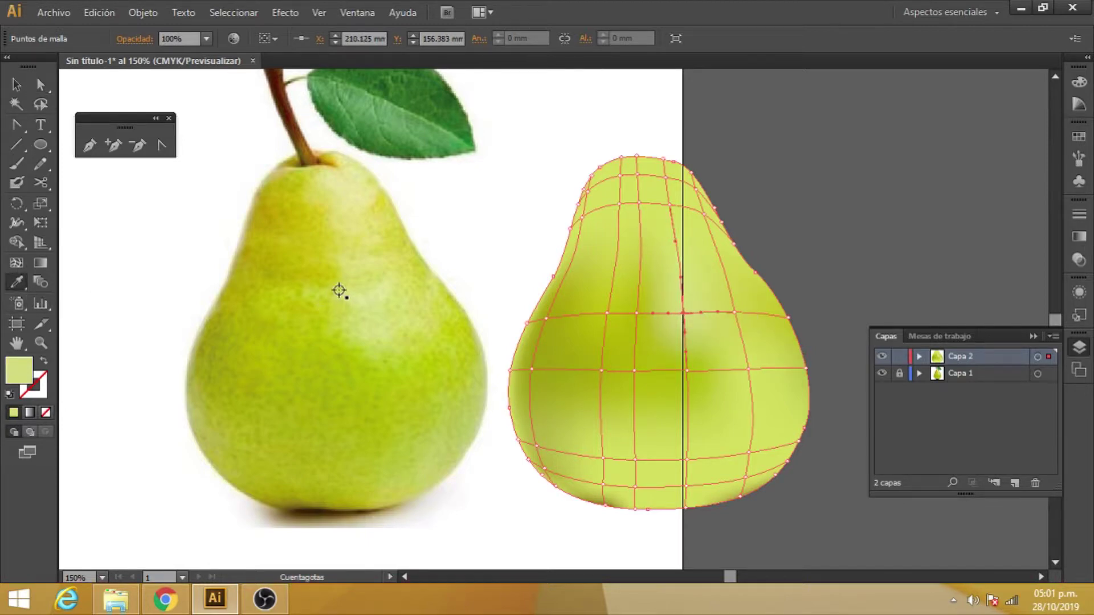
{"action": "left_click", "coordinate": [40, 84]}
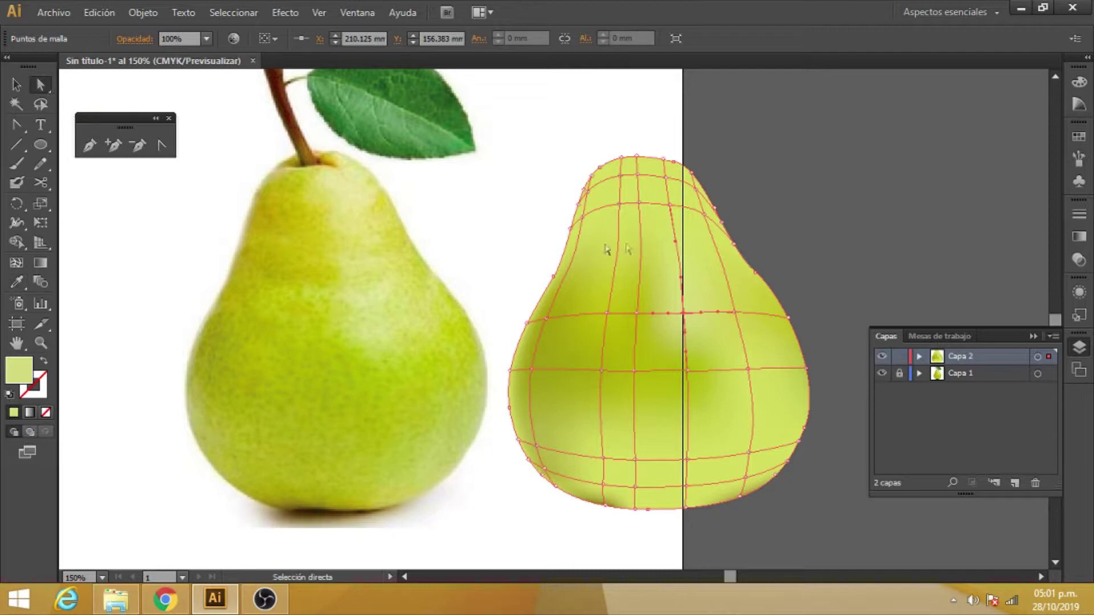
Step: Tint two top mesh points with pale and deeper yellows sampled from the photo
{"action": "left_click", "coordinate": [668, 203]}
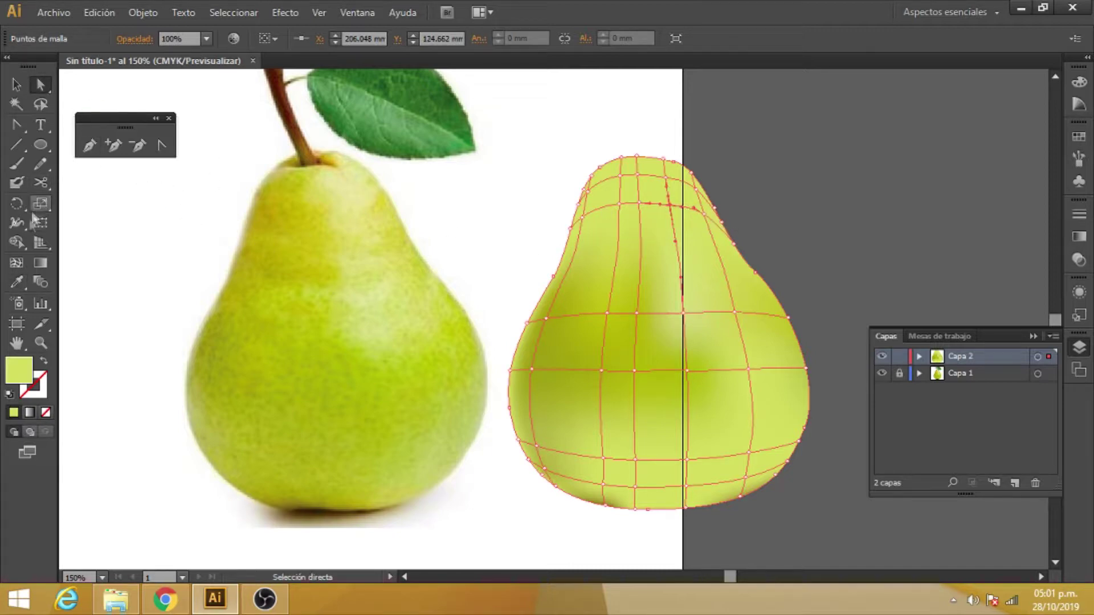
{"action": "left_click", "coordinate": [15, 282]}
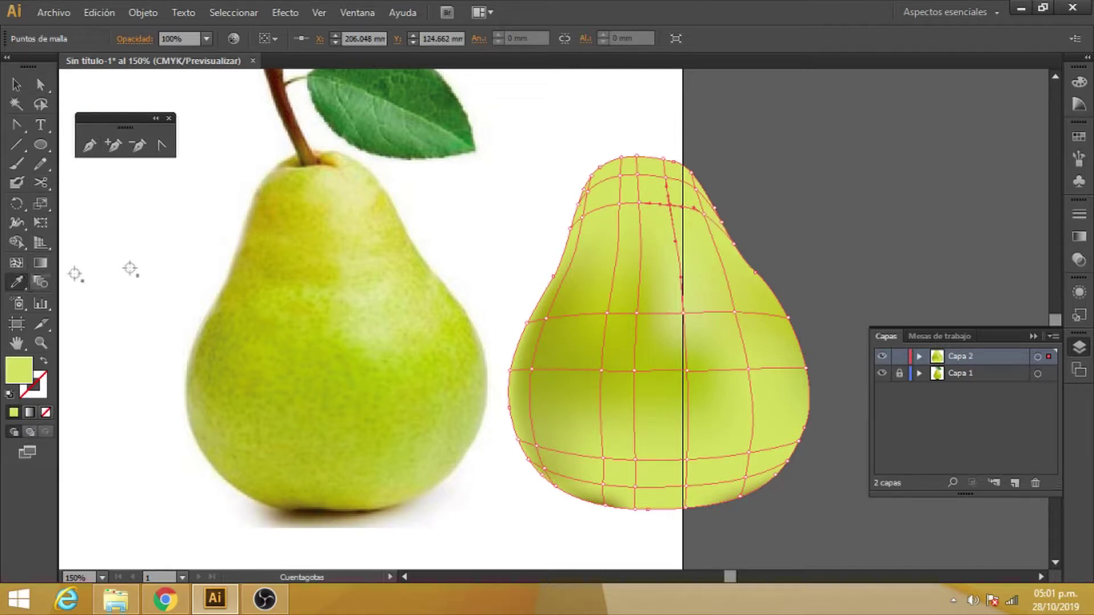
{"action": "left_click", "coordinate": [344, 211]}
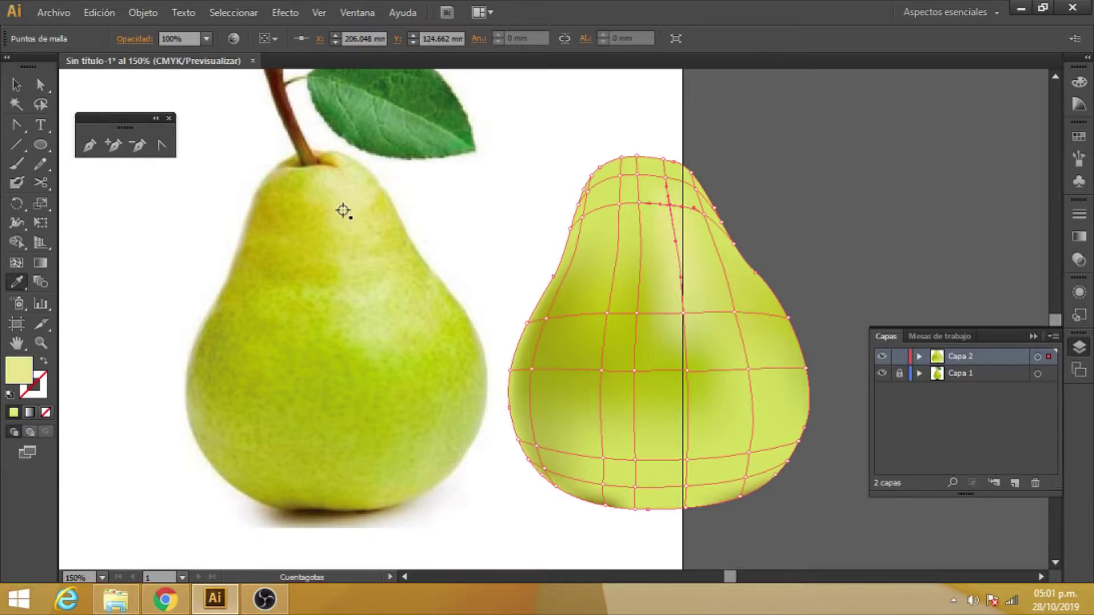
{"action": "left_click", "coordinate": [40, 84]}
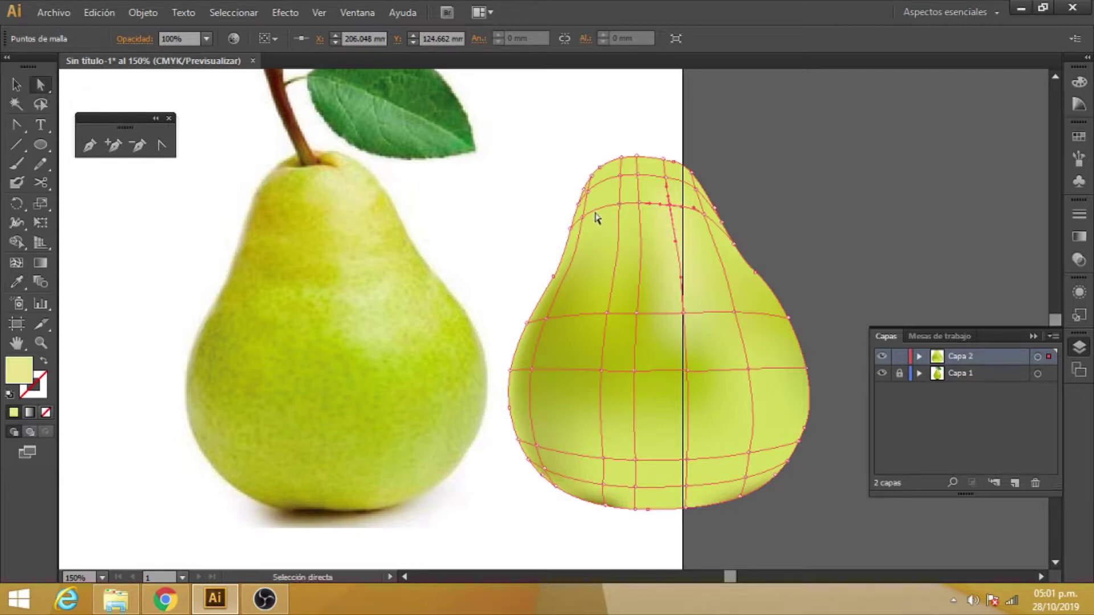
{"action": "left_click", "coordinate": [638, 204]}
{"action": "left_click", "coordinate": [21, 285]}
{"action": "left_click", "coordinate": [321, 211]}
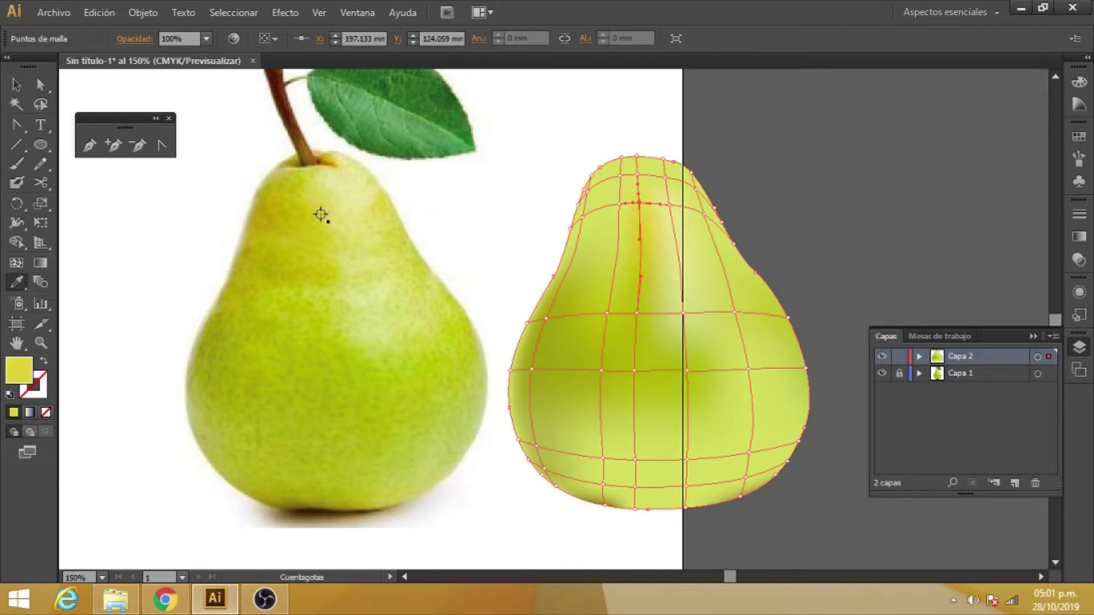
{"action": "left_click", "coordinate": [40, 85]}
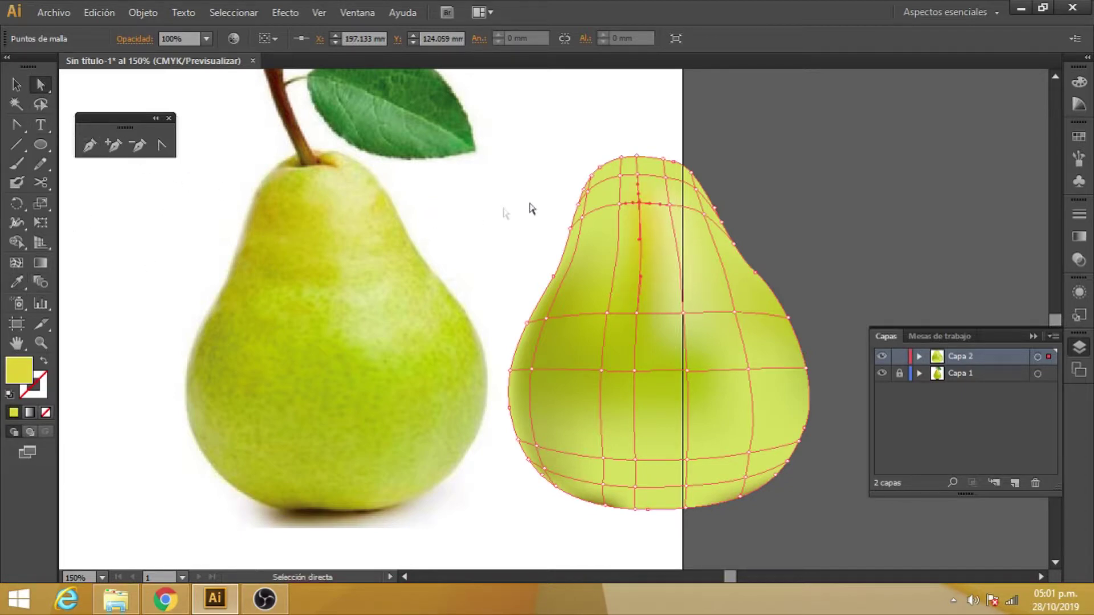
Step: Shift the top mesh point left and give it a darker yellow from the reference pear
{"action": "left_click_drag", "start_coordinate": [631, 205], "coordinate": [613, 206]}
{"action": "left_click", "coordinate": [17, 281]}
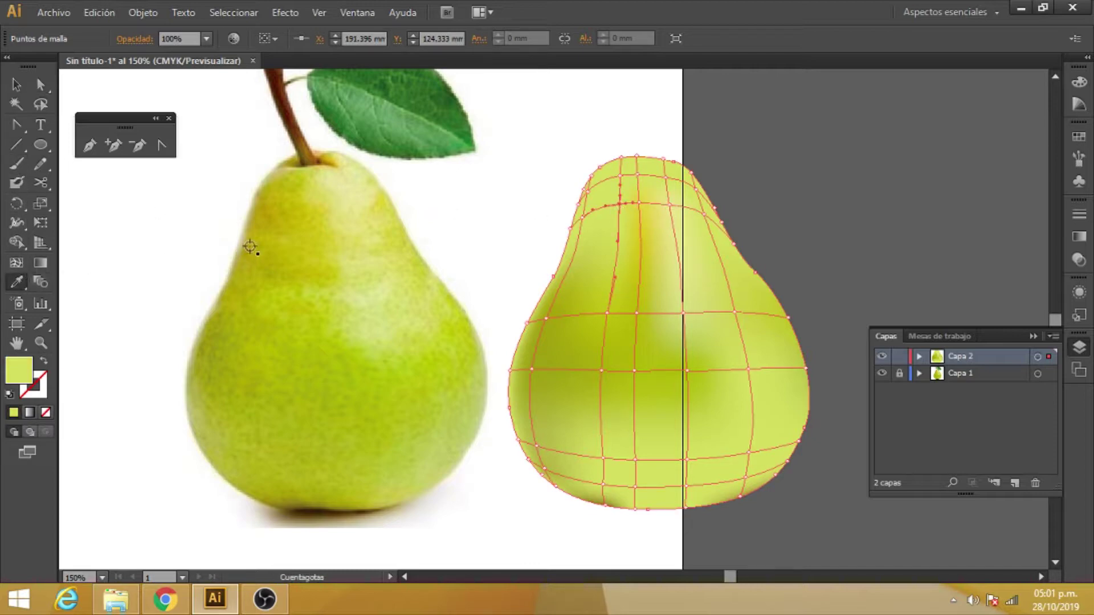
{"action": "left_click", "coordinate": [305, 215]}
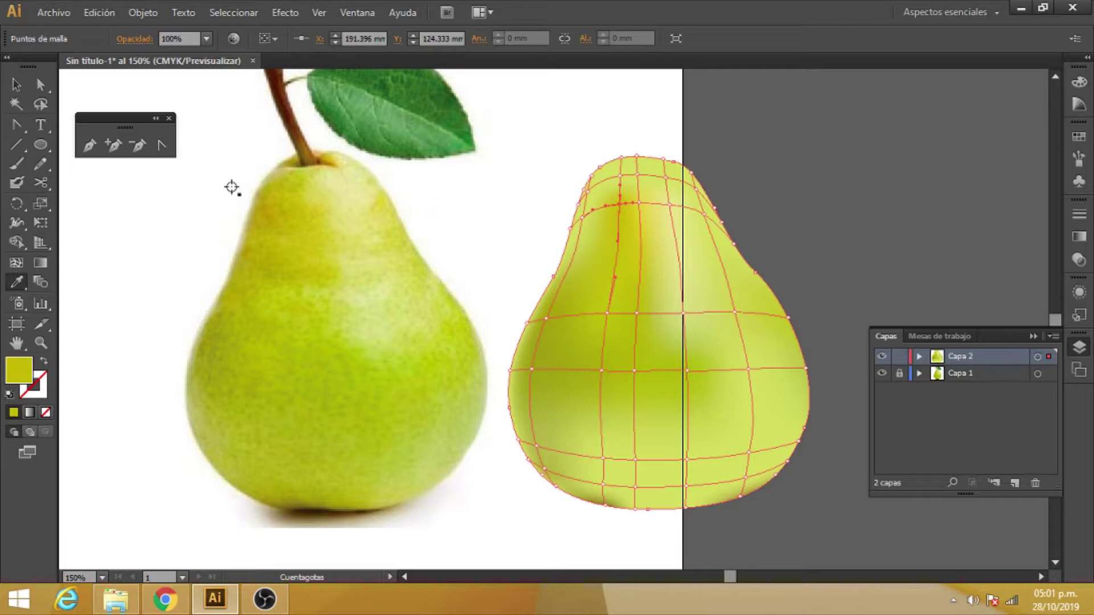
{"action": "left_click", "coordinate": [40, 84]}
Step: Pull the upper-left mesh point outward and shade upper-left edge points olive-yellow and olive
{"action": "left_click_drag", "start_coordinate": [581, 232], "coordinate": [569, 223]}
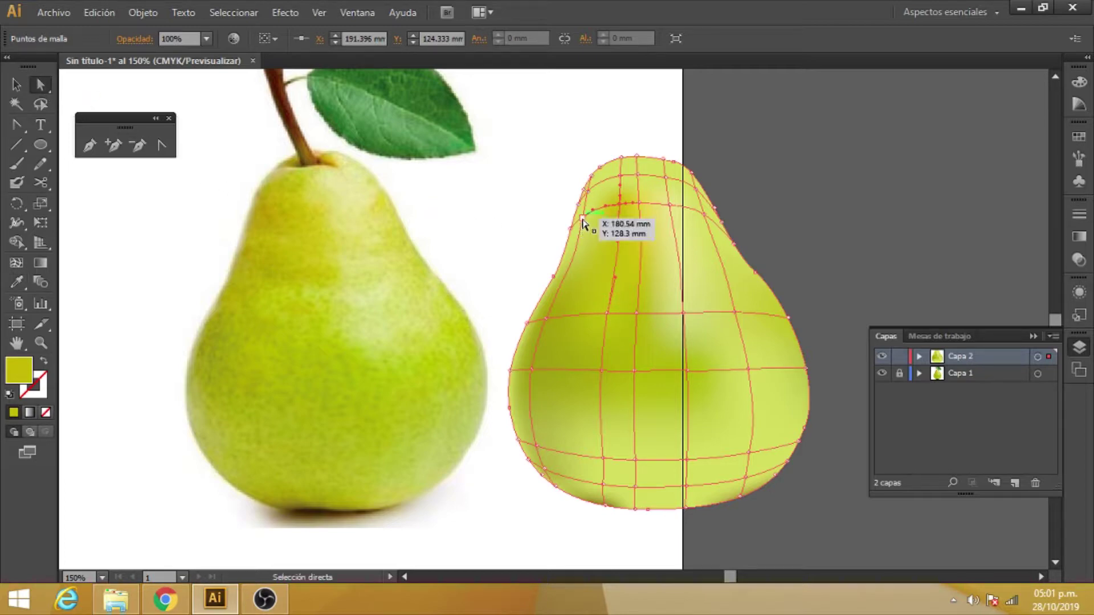
{"action": "left_click", "coordinate": [18, 280]}
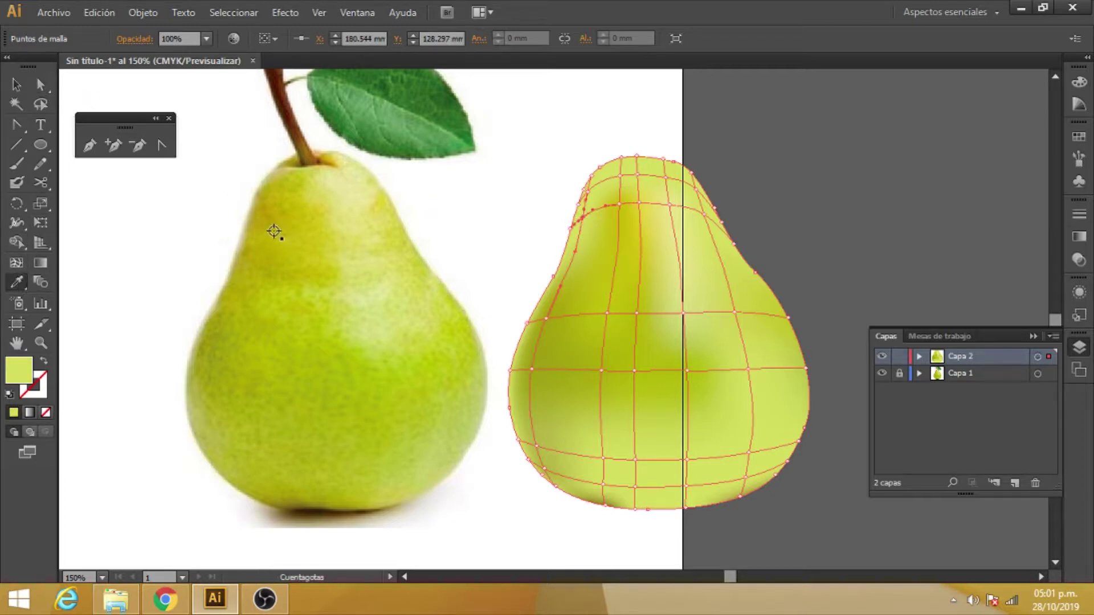
{"action": "left_click", "coordinate": [267, 214]}
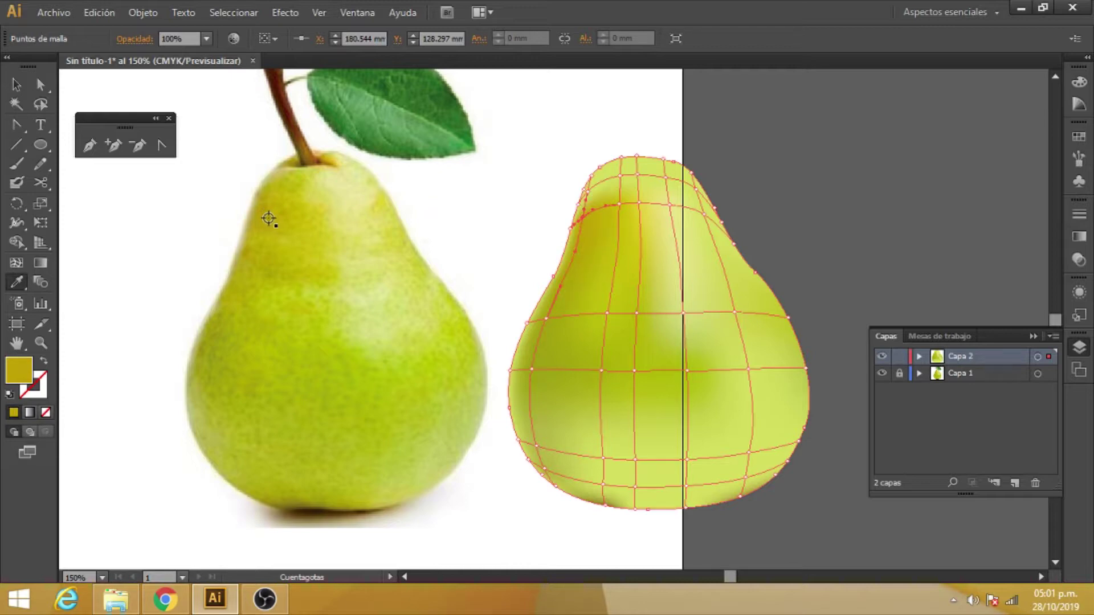
{"action": "left_click", "coordinate": [40, 84]}
{"action": "left_click", "coordinate": [572, 230]}
{"action": "left_click", "coordinate": [19, 286]}
{"action": "left_click", "coordinate": [251, 221]}
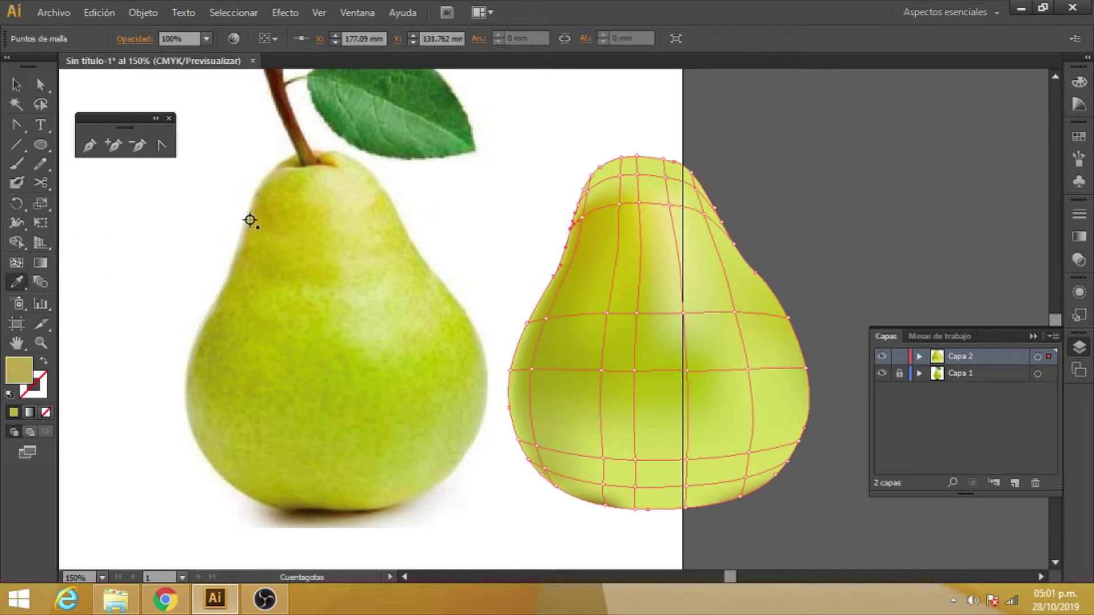
Step: Colour mesh points near the pear's crown yellow-green sampled from the photo's top
{"action": "left_click", "coordinate": [40, 84]}
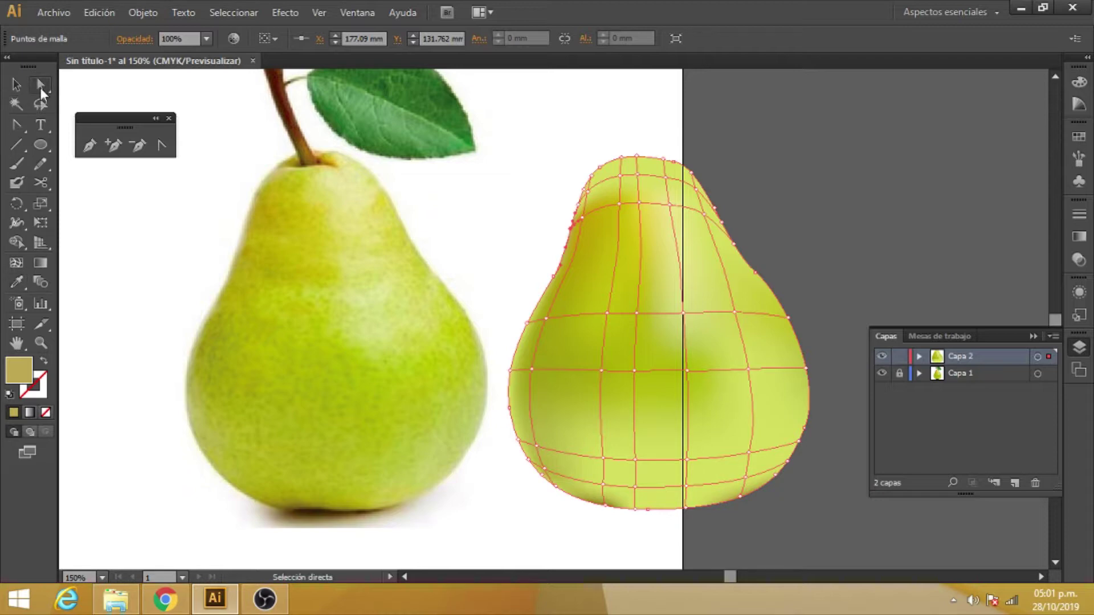
{"action": "left_click", "coordinate": [622, 176]}
{"action": "left_click", "coordinate": [17, 282]}
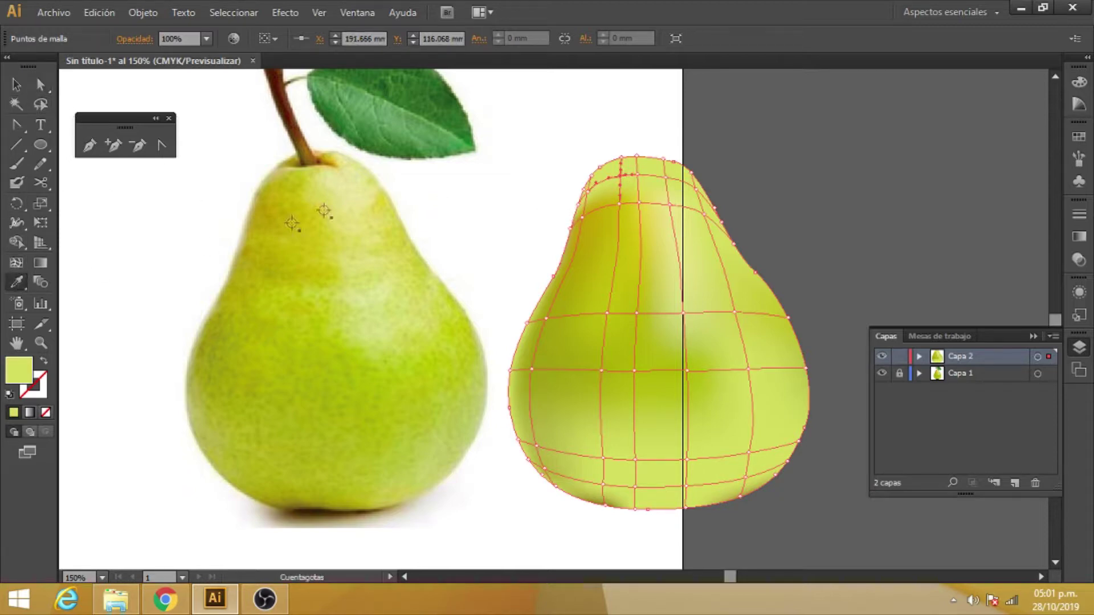
{"action": "left_click", "coordinate": [292, 170]}
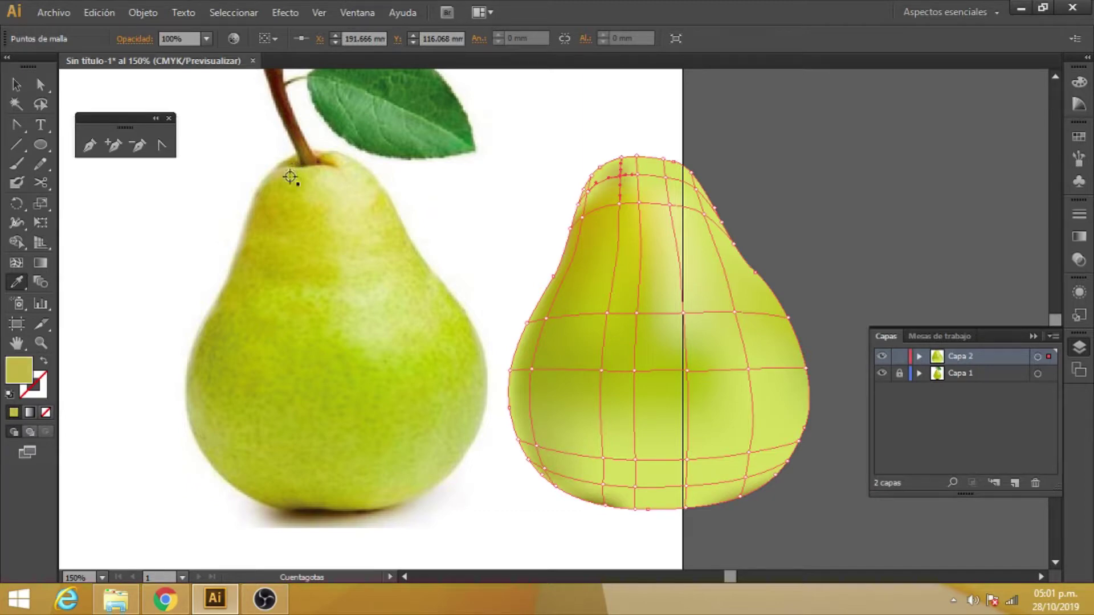
{"action": "left_click", "coordinate": [39, 85]}
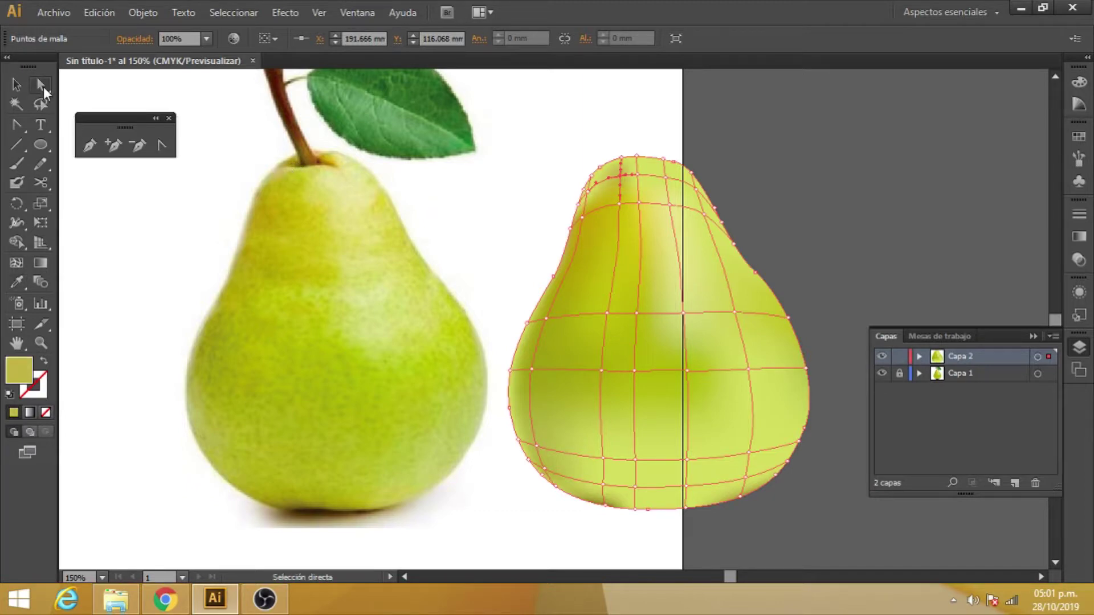
{"action": "left_click", "coordinate": [637, 176]}
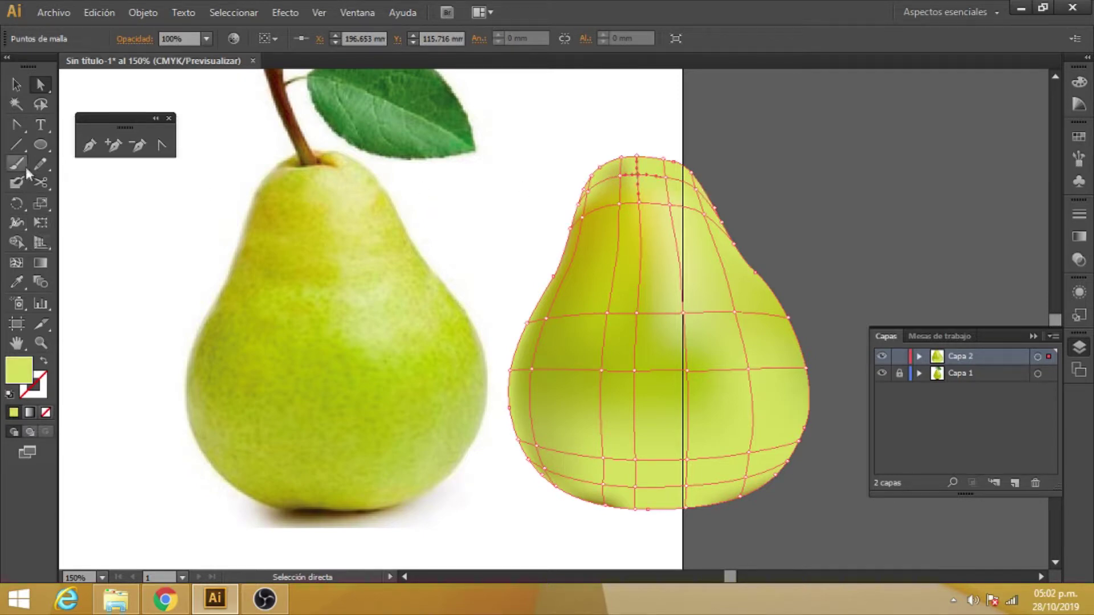
{"action": "left_click", "coordinate": [20, 279]}
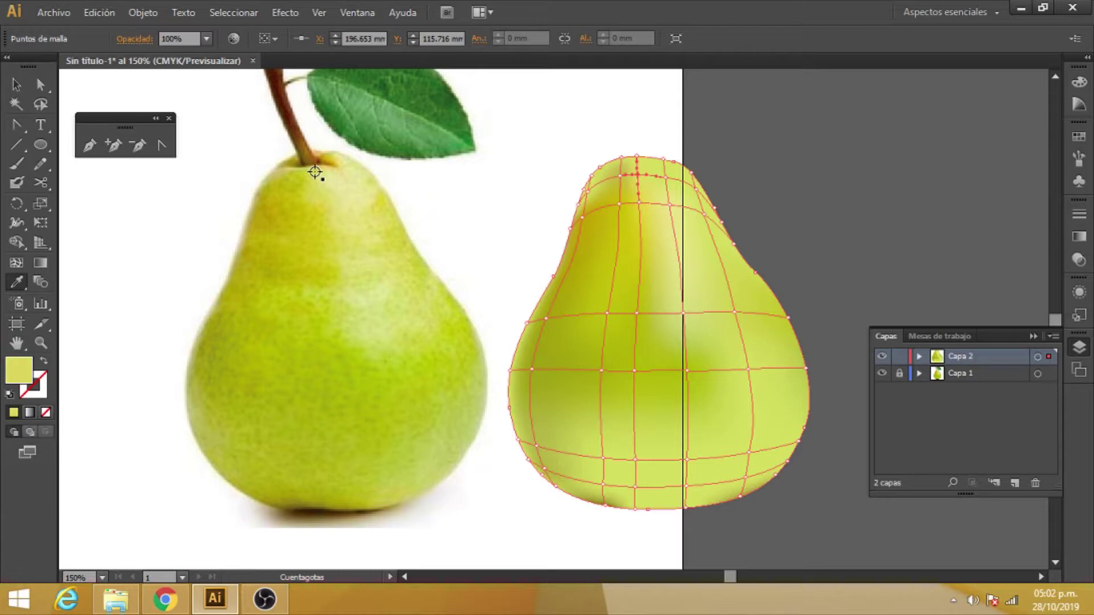
Step: Shift the top mesh point right and tint it pale yellow to light tan from the stem base
{"action": "left_click", "coordinate": [41, 86]}
{"action": "left_click_drag", "start_coordinate": [661, 182], "coordinate": [688, 181]}
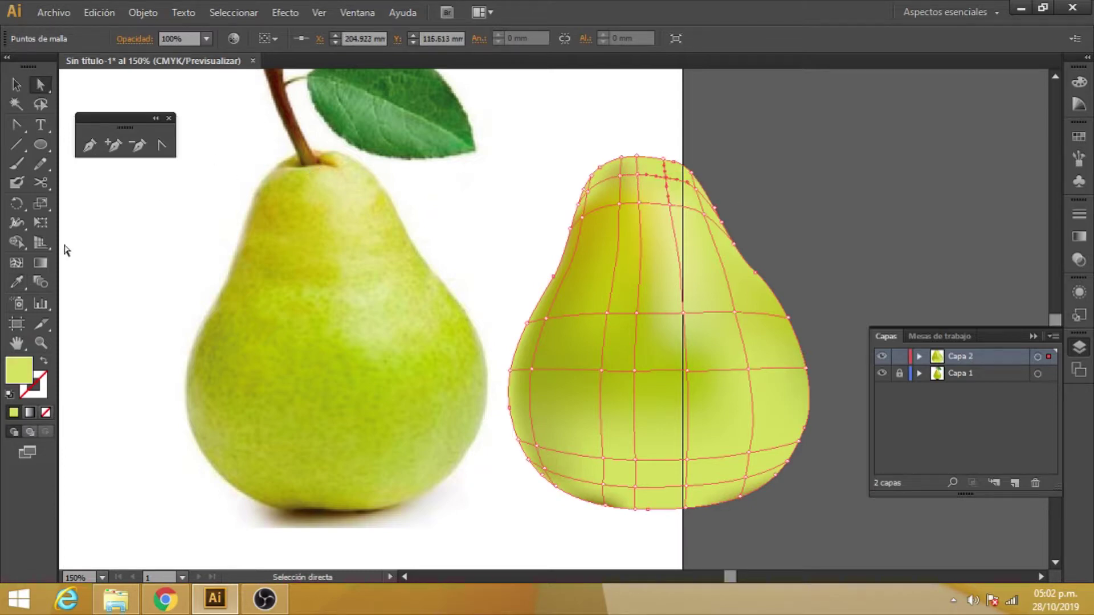
{"action": "left_click", "coordinate": [25, 278]}
{"action": "left_click", "coordinate": [342, 165]}
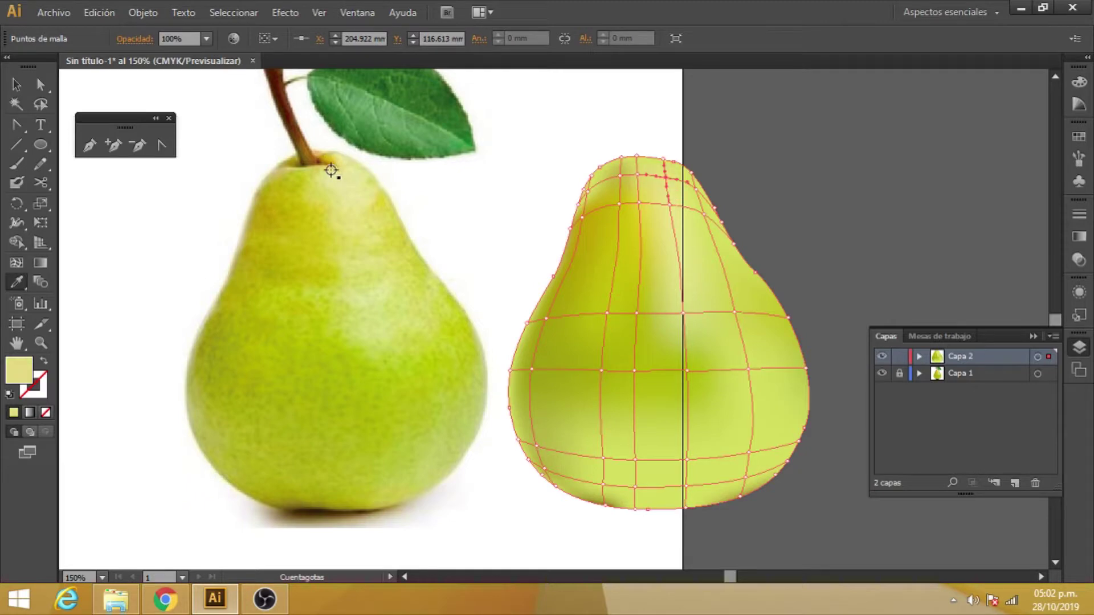
{"action": "left_click", "coordinate": [327, 166]}
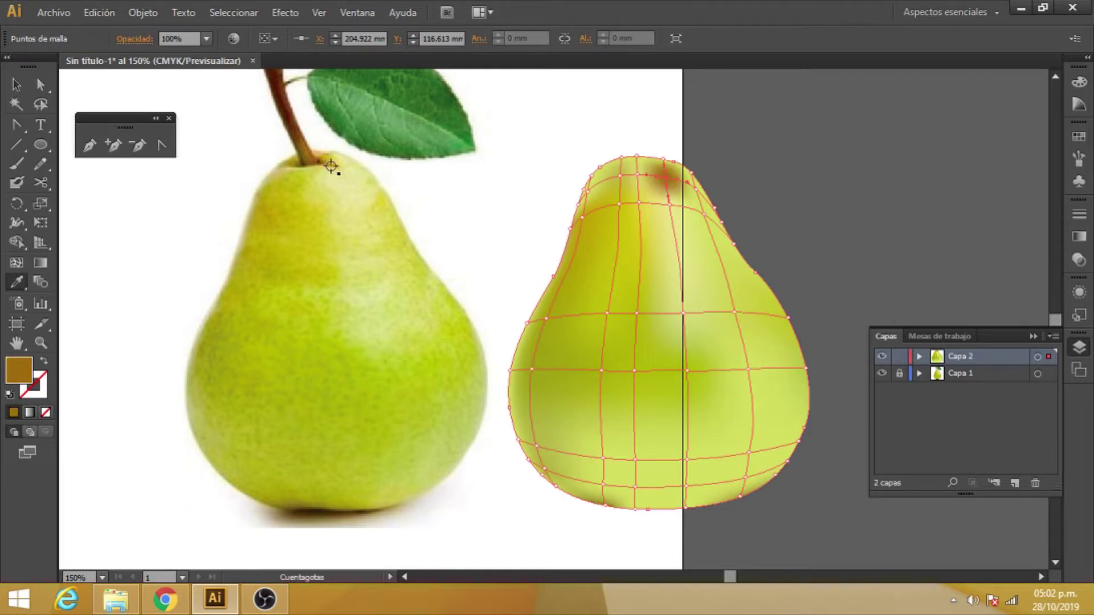
{"action": "left_click", "coordinate": [332, 166]}
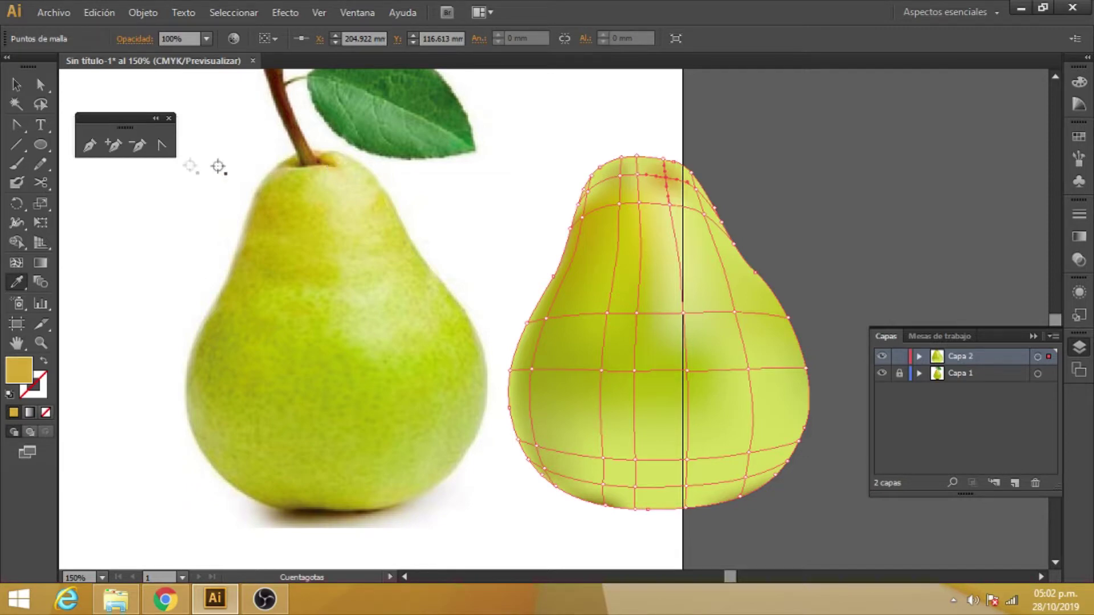
{"action": "left_click", "coordinate": [41, 85]}
{"action": "left_click", "coordinate": [638, 177]}
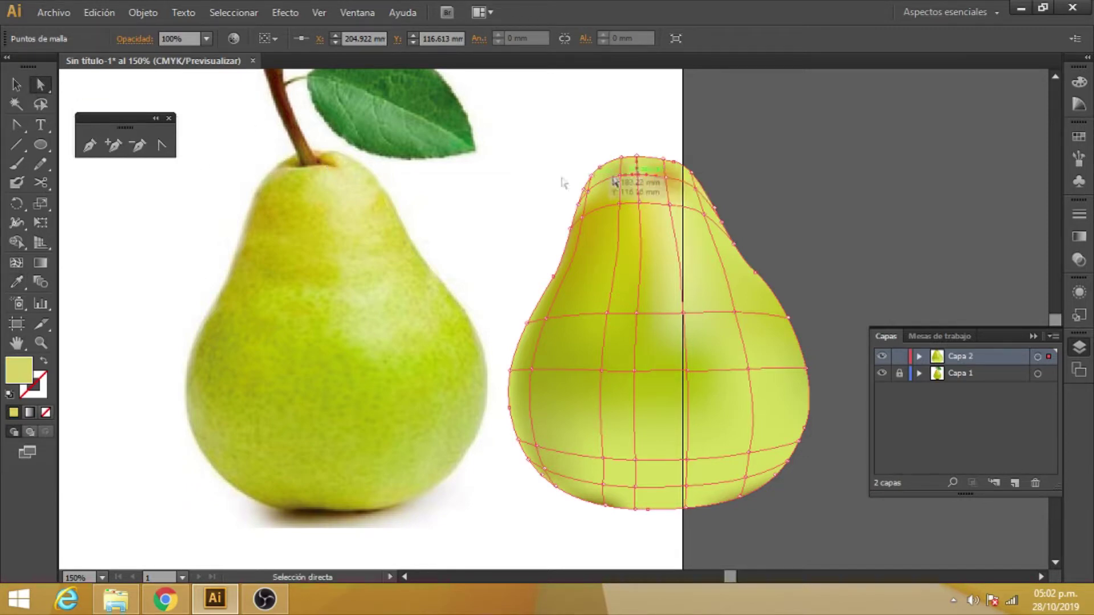
{"action": "left_click", "coordinate": [17, 283]}
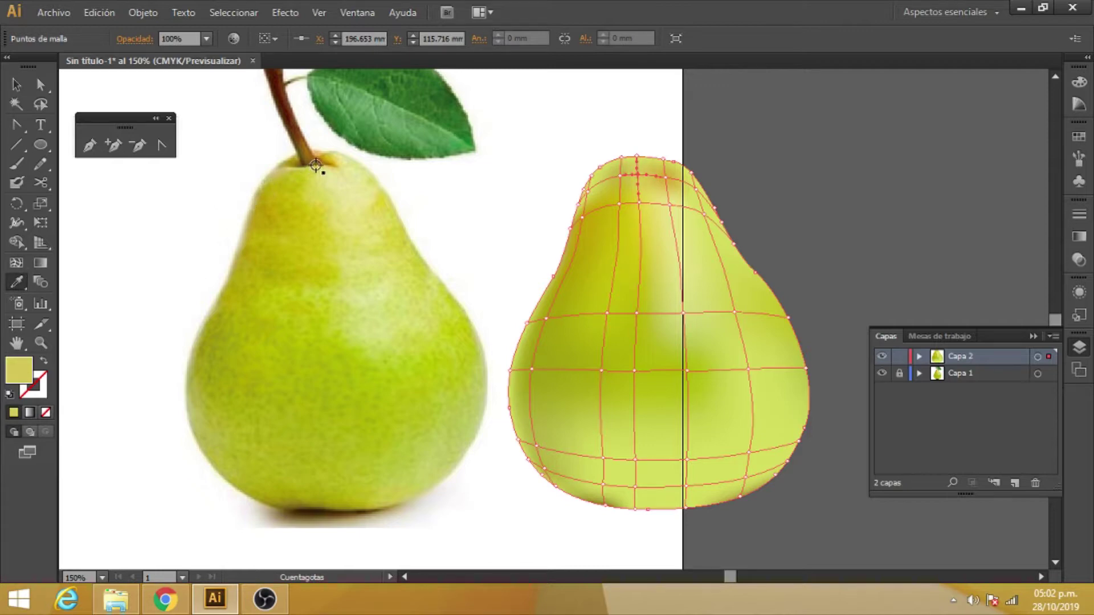
{"action": "left_click", "coordinate": [40, 85]}
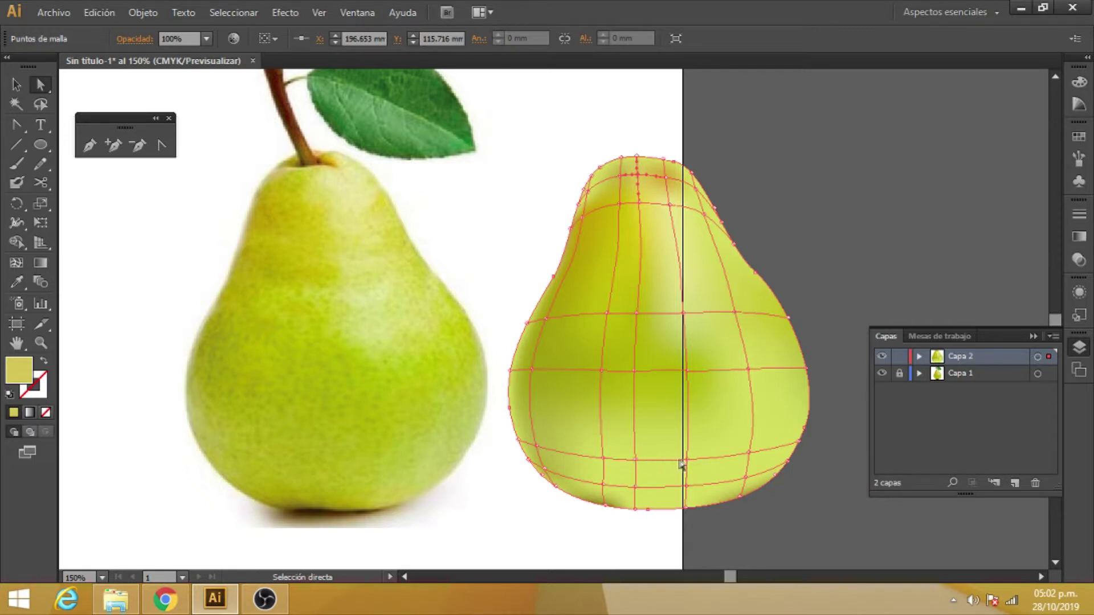
Step: Recolour three lower-right and bottom mesh points with darker greens from the photo
{"action": "left_click", "coordinate": [748, 454]}
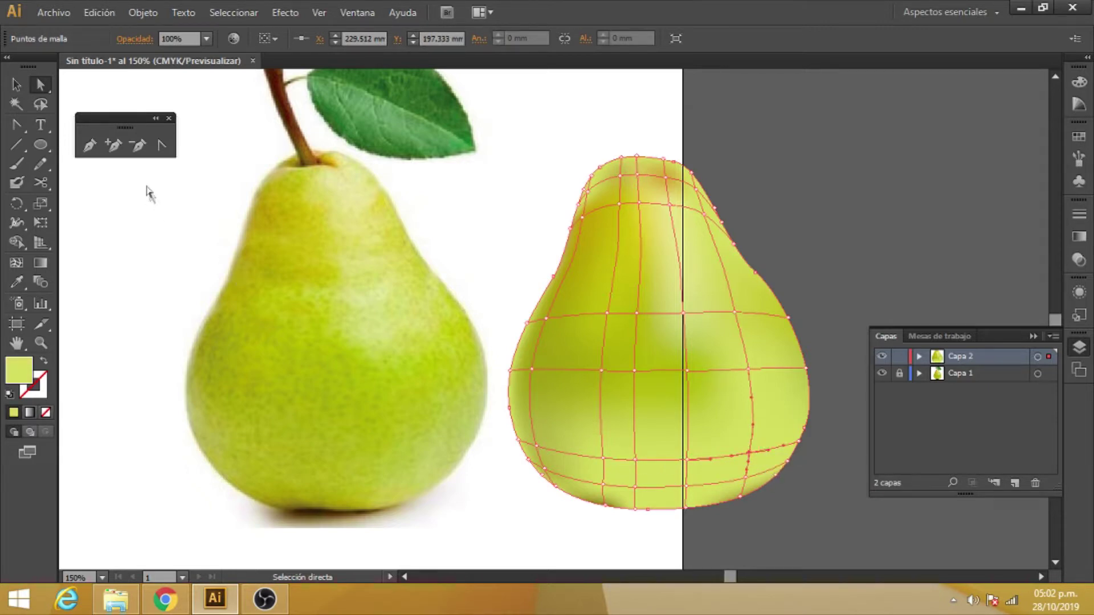
{"action": "left_click", "coordinate": [19, 281]}
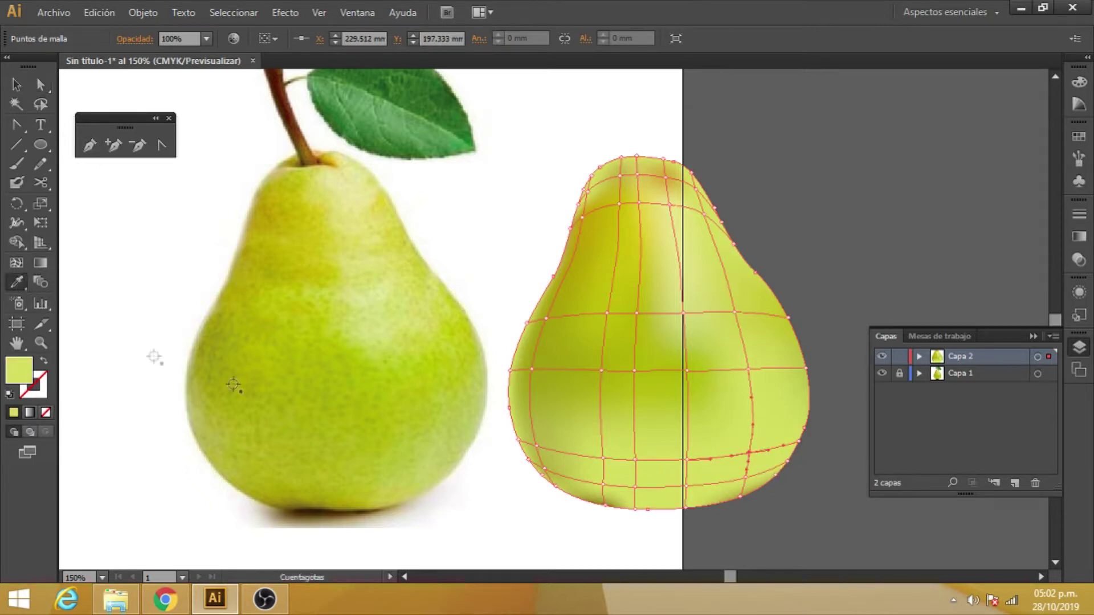
{"action": "left_click", "coordinate": [403, 448]}
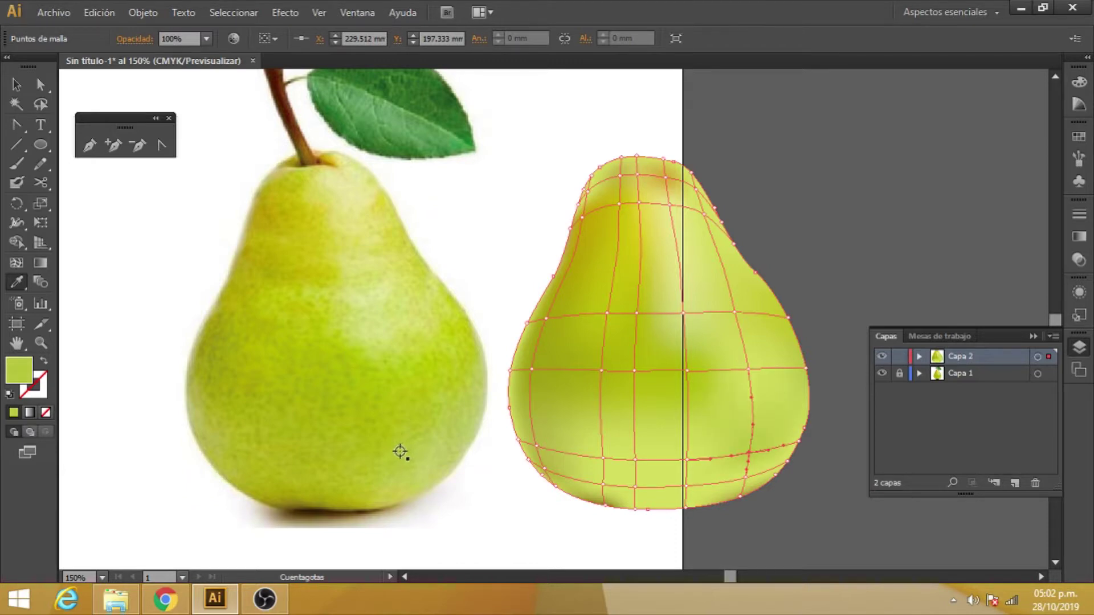
{"action": "left_click", "coordinate": [40, 84]}
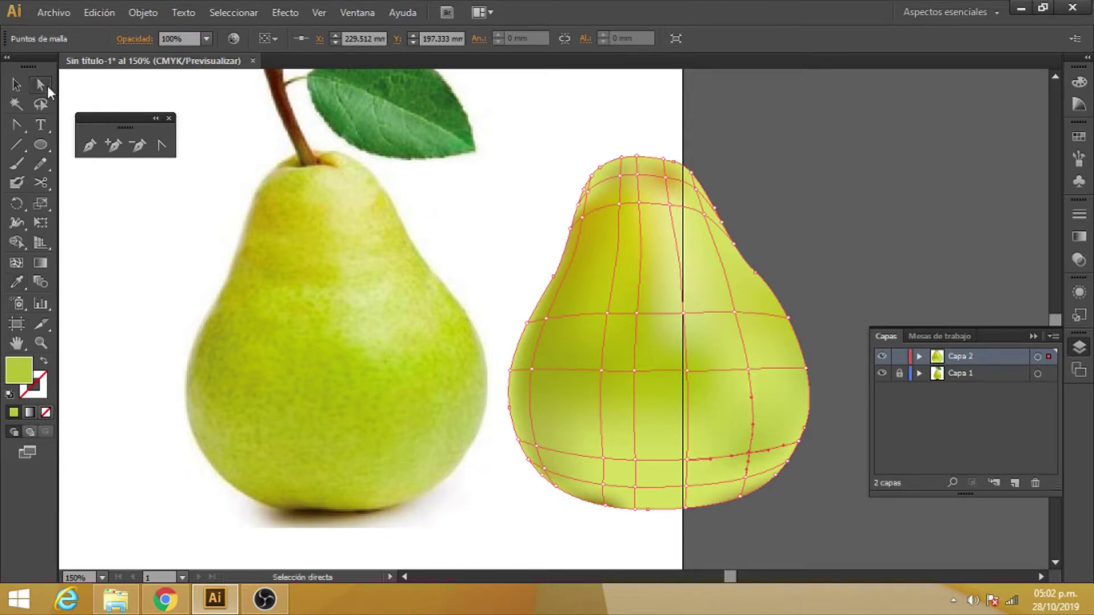
{"action": "left_click", "coordinate": [686, 462]}
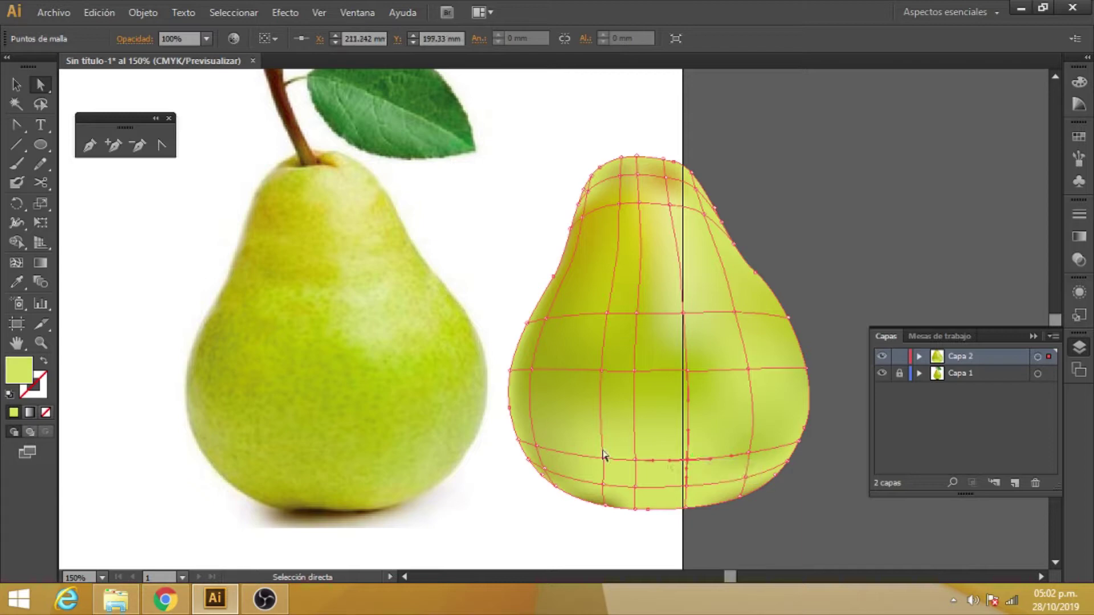
{"action": "left_click", "coordinate": [14, 283]}
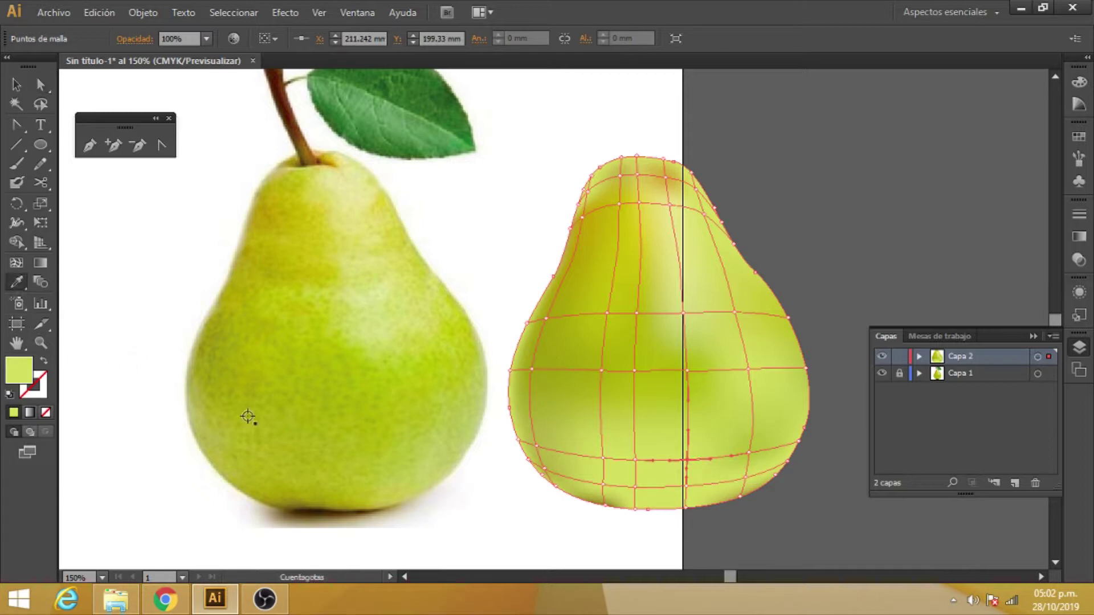
{"action": "left_click", "coordinate": [369, 449]}
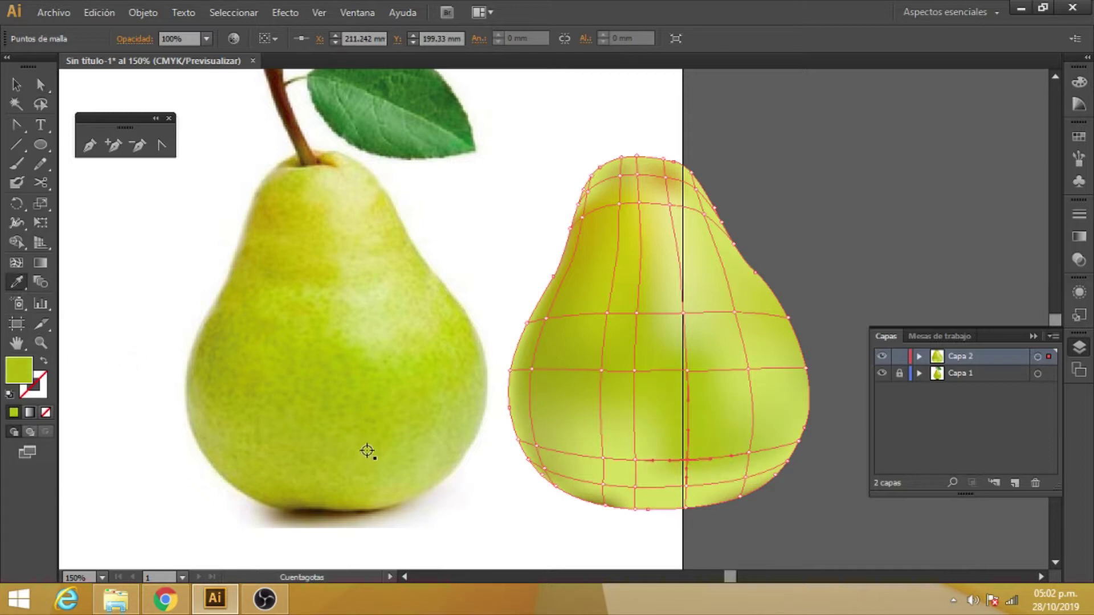
{"action": "left_click", "coordinate": [41, 85]}
{"action": "left_click", "coordinate": [634, 459]}
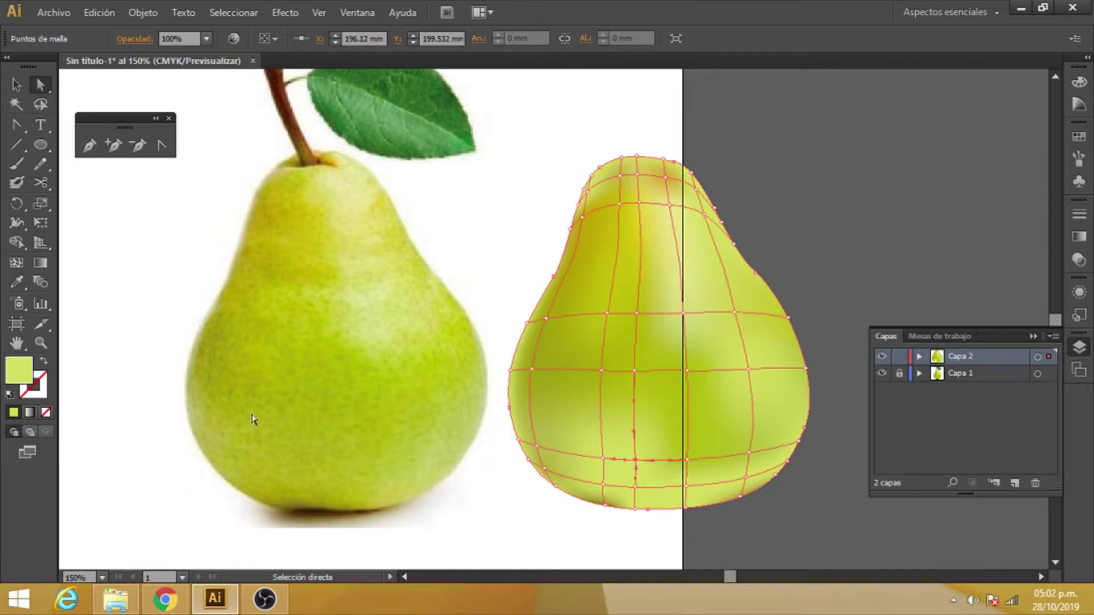
{"action": "left_click", "coordinate": [16, 282]}
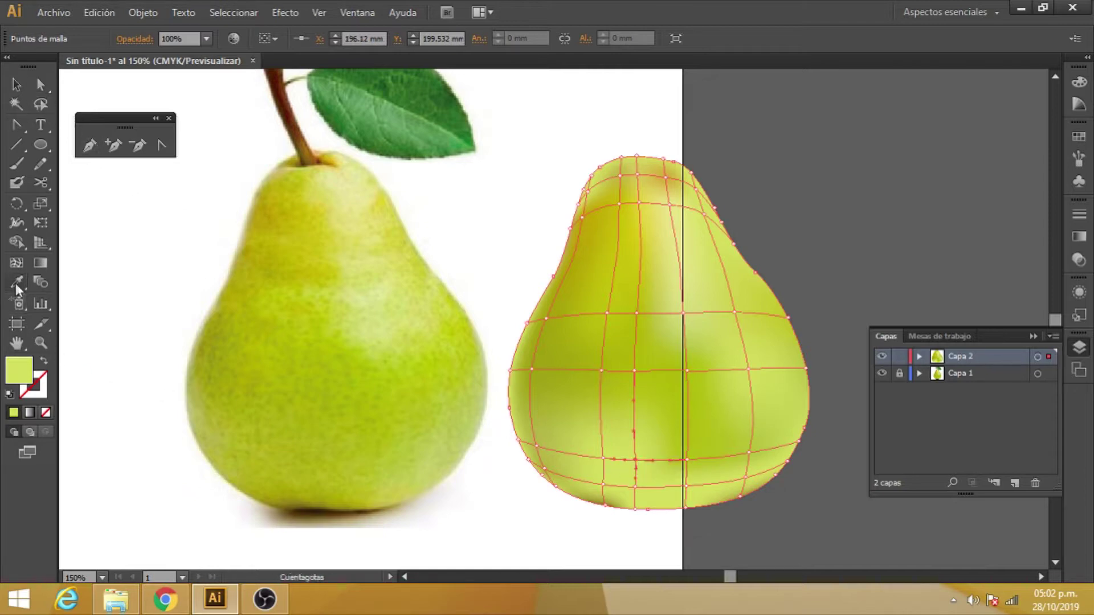
{"action": "left_click", "coordinate": [334, 450]}
{"action": "left_click", "coordinate": [41, 85]}
Step: Darken the lower-left edge and bottom mesh points with green from the photo's lower body
{"action": "left_click", "coordinate": [603, 459]}
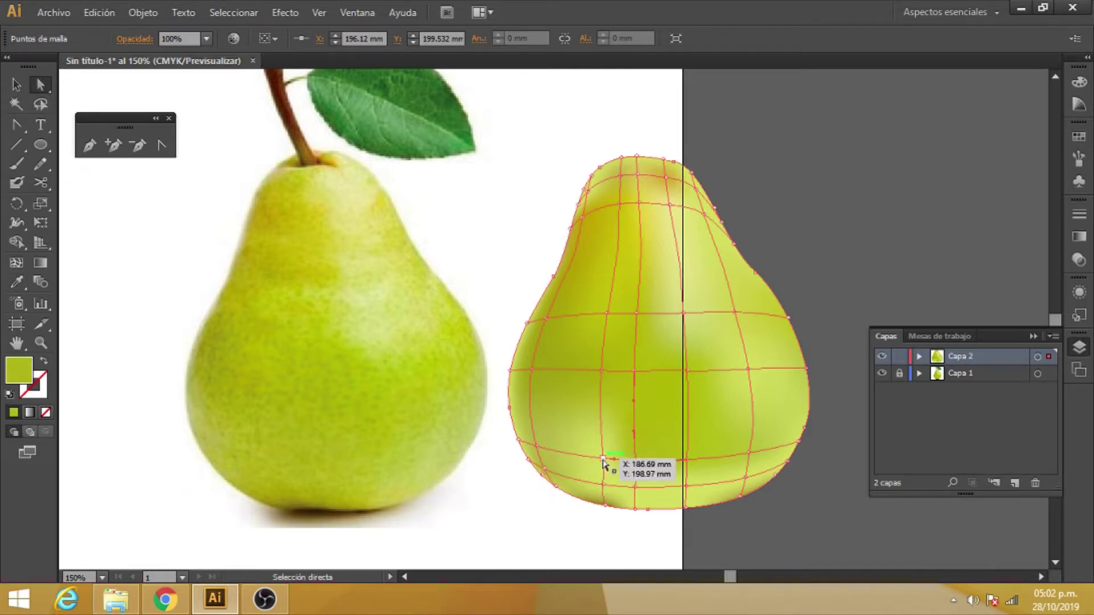
{"action": "left_click", "coordinate": [16, 282]}
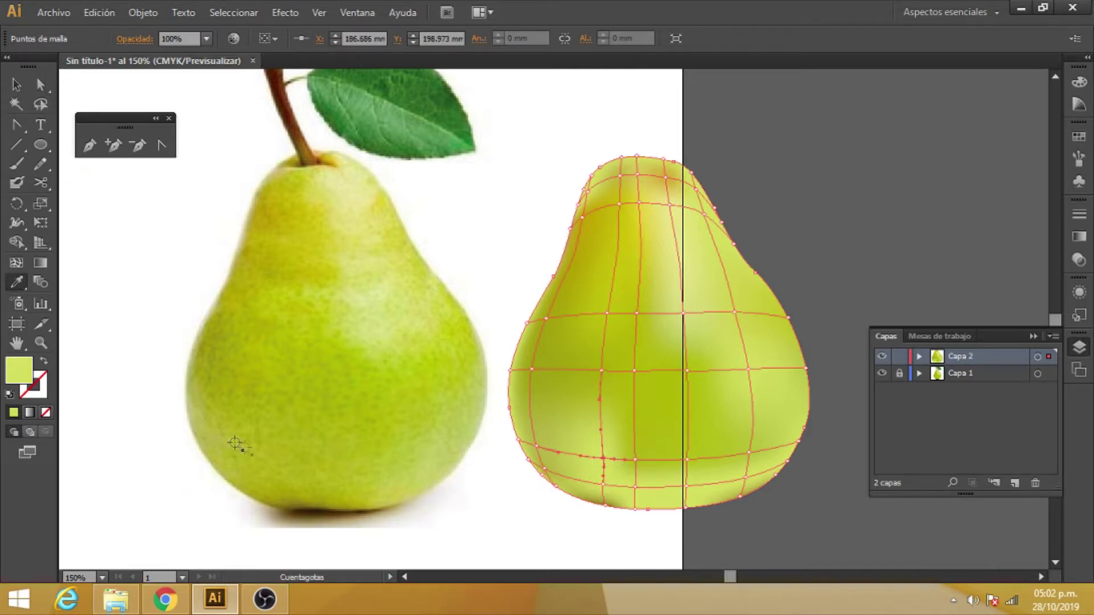
{"action": "left_click", "coordinate": [289, 457]}
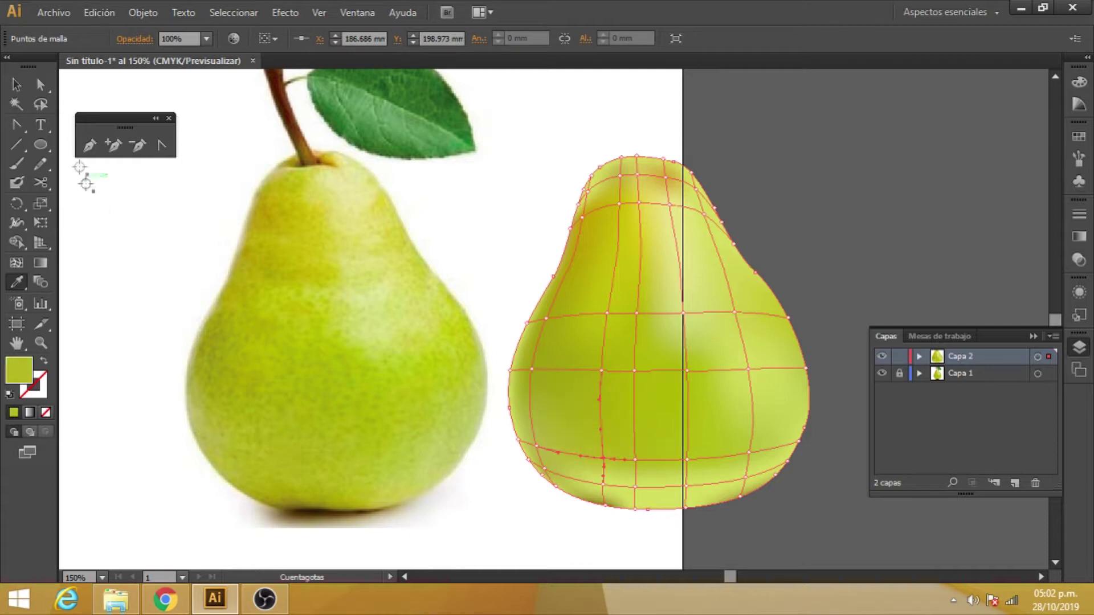
{"action": "left_click", "coordinate": [41, 85]}
{"action": "left_click", "coordinate": [536, 446]}
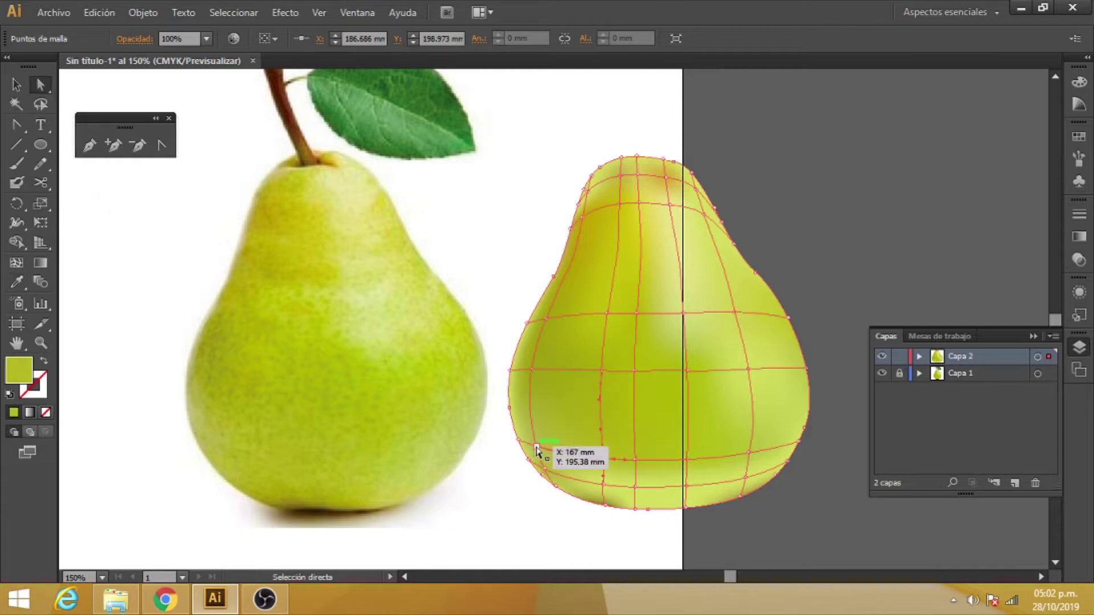
{"action": "left_click", "coordinate": [16, 283]}
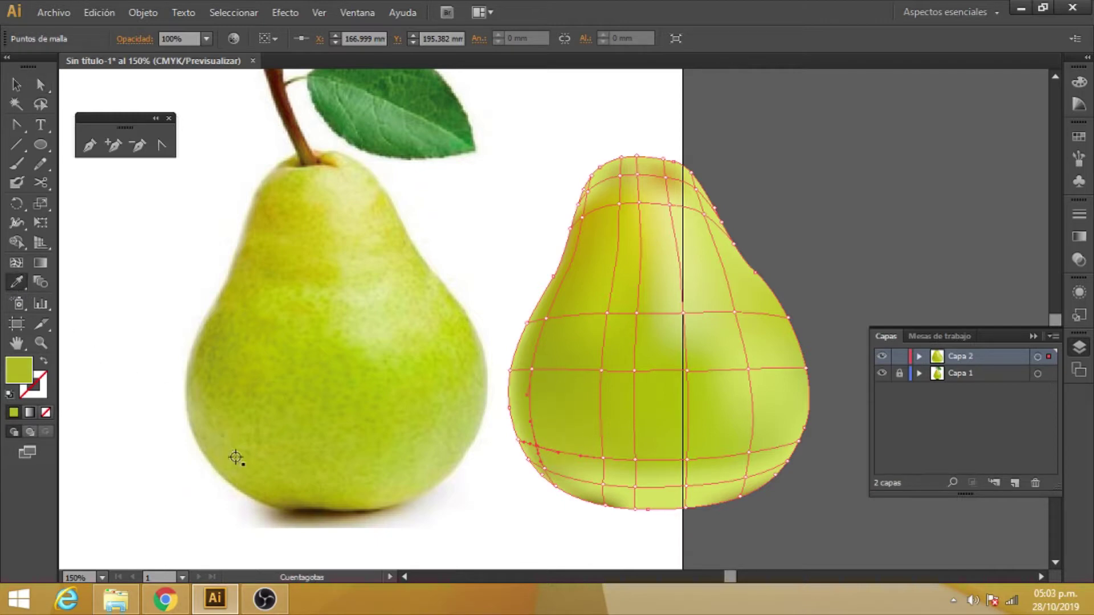
{"action": "left_click", "coordinate": [41, 85]}
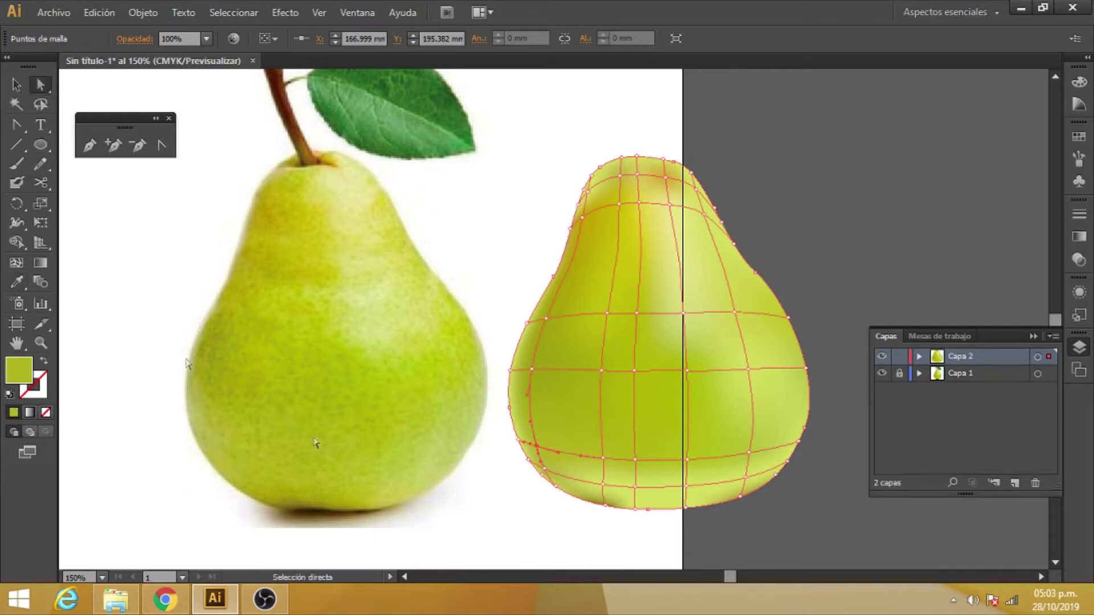
{"action": "left_click", "coordinate": [605, 487]}
{"action": "left_click", "coordinate": [16, 283]}
{"action": "left_click", "coordinate": [270, 487]}
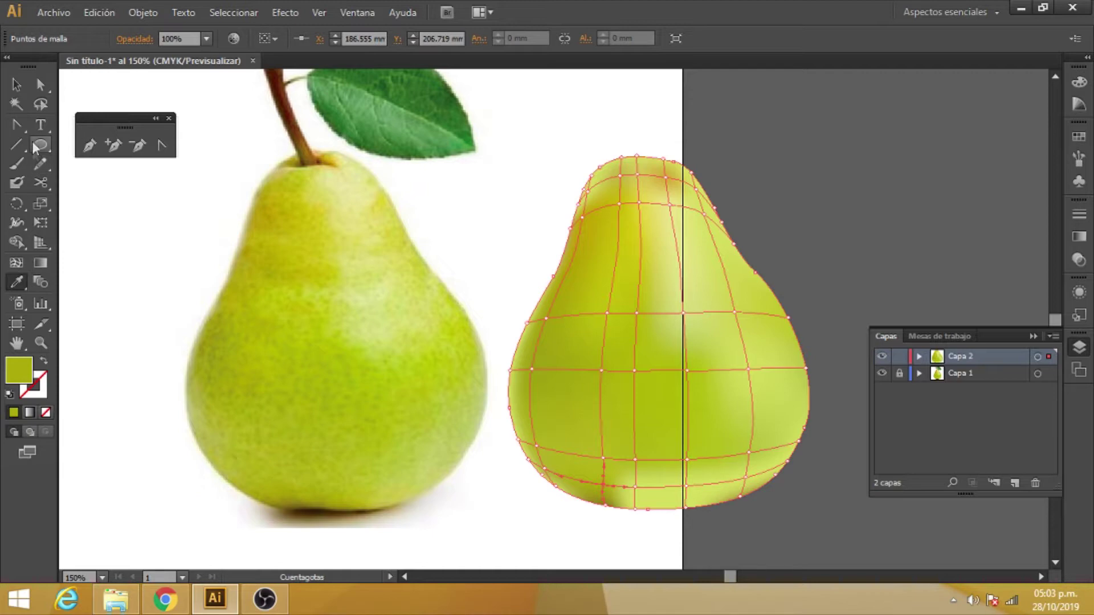
Step: Nudge the bottom mesh point and tint bottom-centre points darker olive green from the photo
{"action": "left_click", "coordinate": [39, 84]}
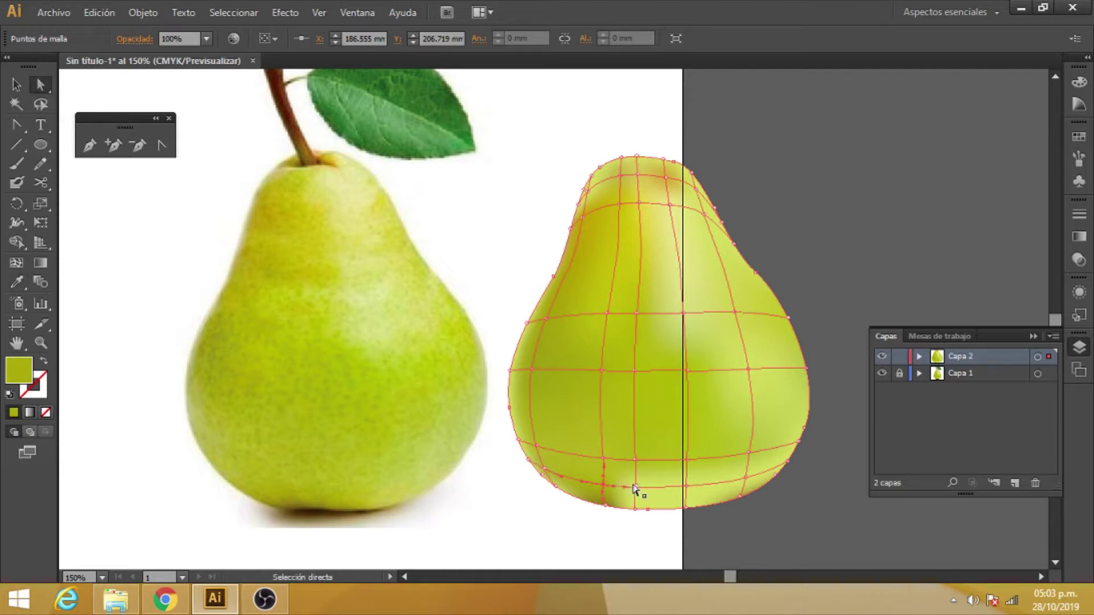
{"action": "left_click_drag", "start_coordinate": [632, 485], "coordinate": [634, 488]}
{"action": "left_click", "coordinate": [9, 281]}
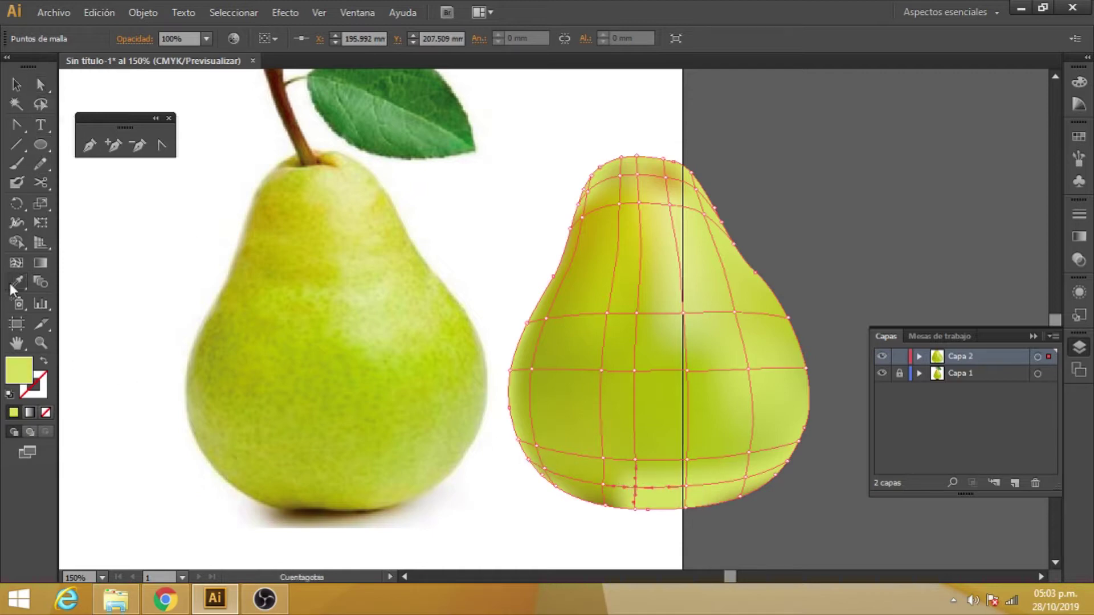
{"action": "left_click", "coordinate": [308, 482]}
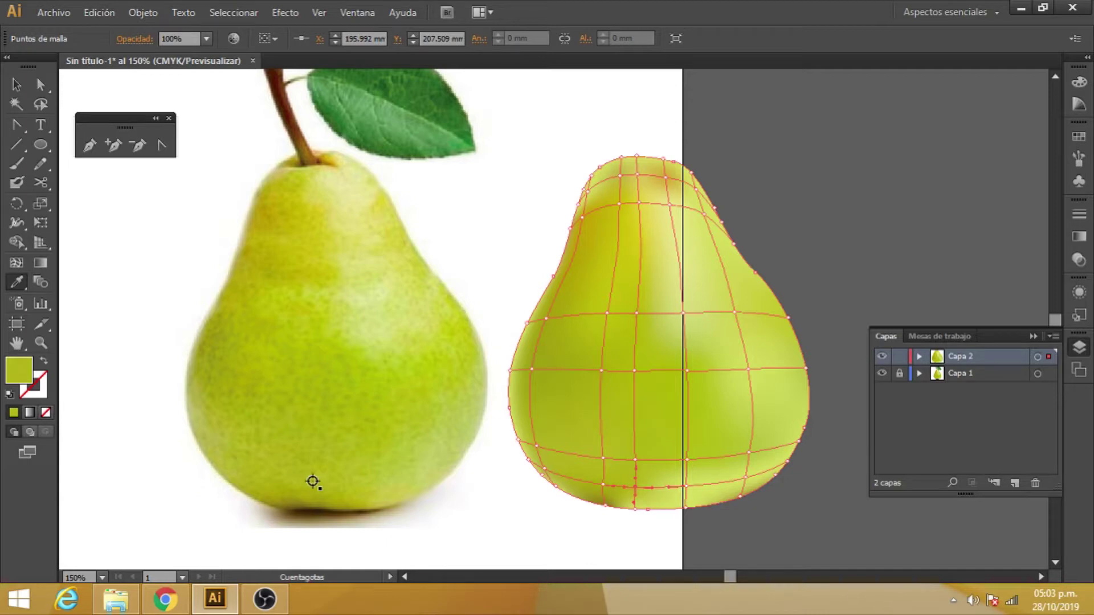
{"action": "left_click", "coordinate": [40, 85]}
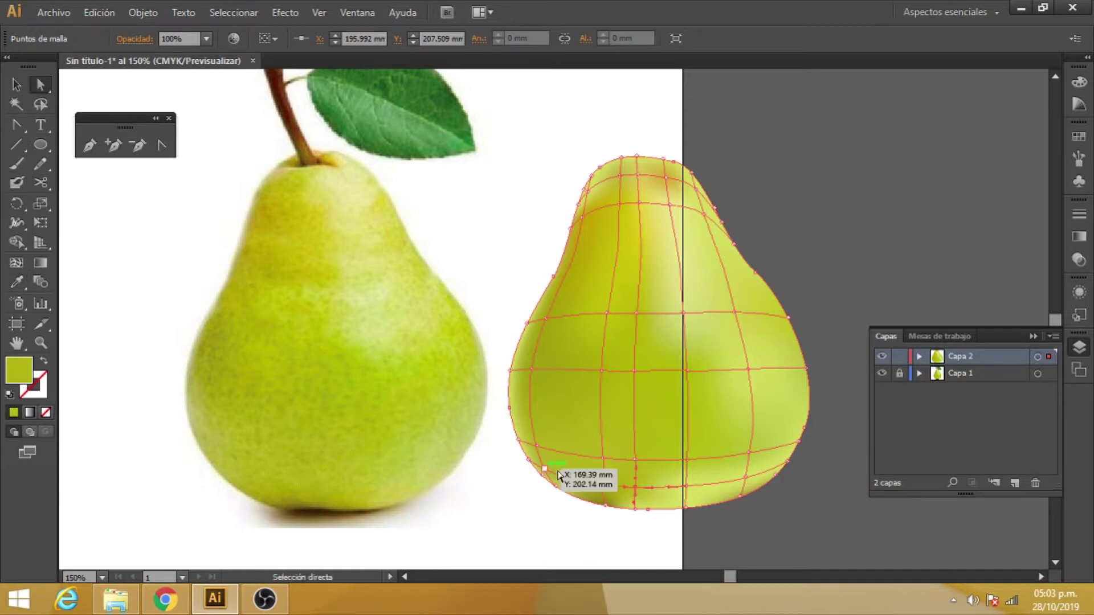
{"action": "left_click", "coordinate": [686, 485]}
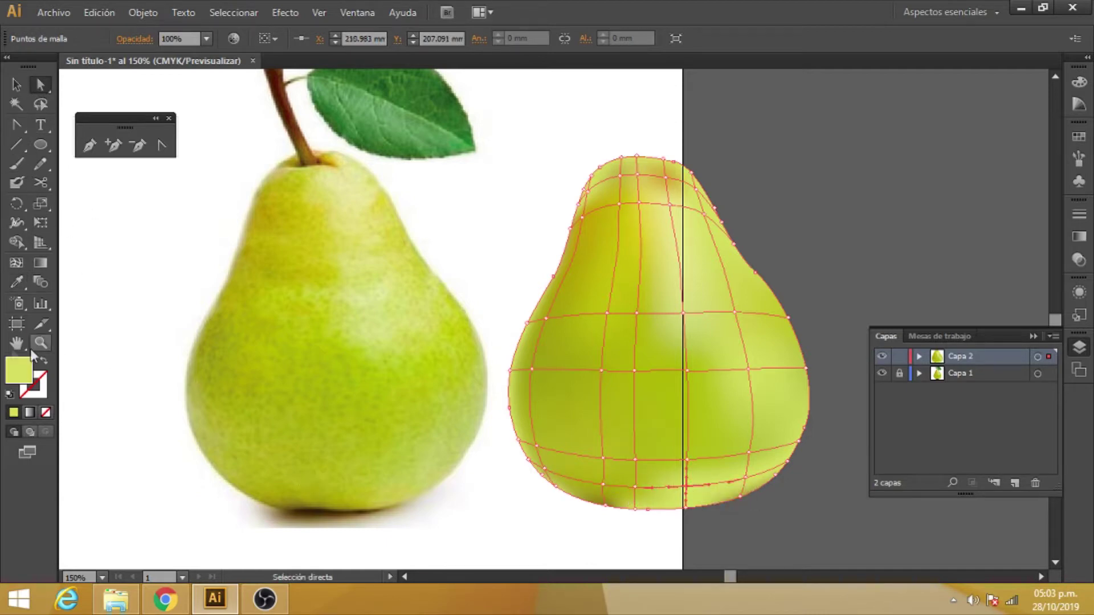
{"action": "left_click", "coordinate": [17, 282]}
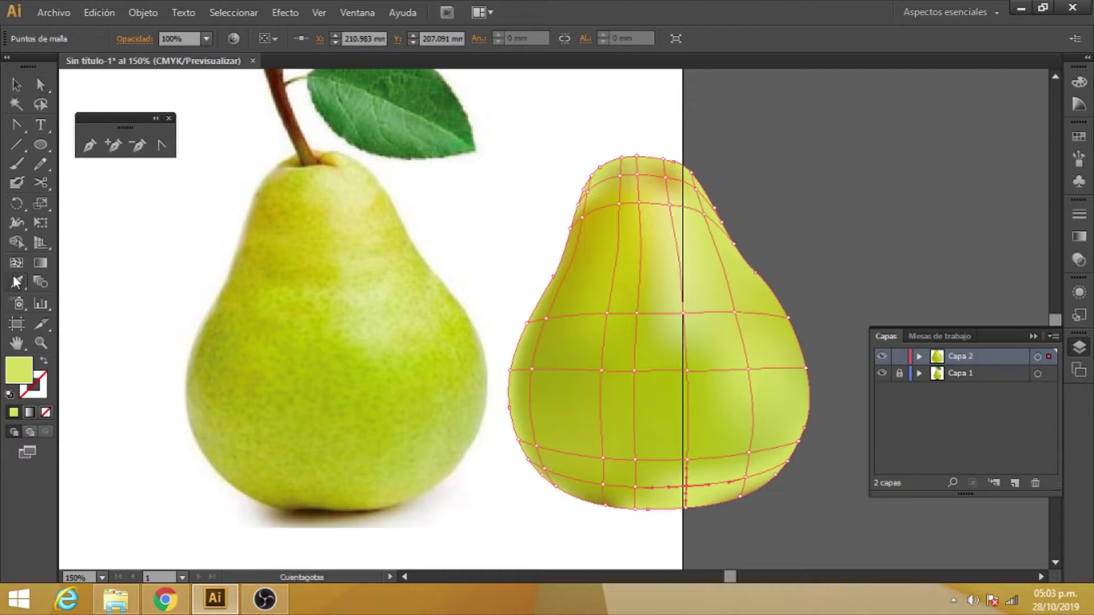
{"action": "left_click", "coordinate": [355, 483]}
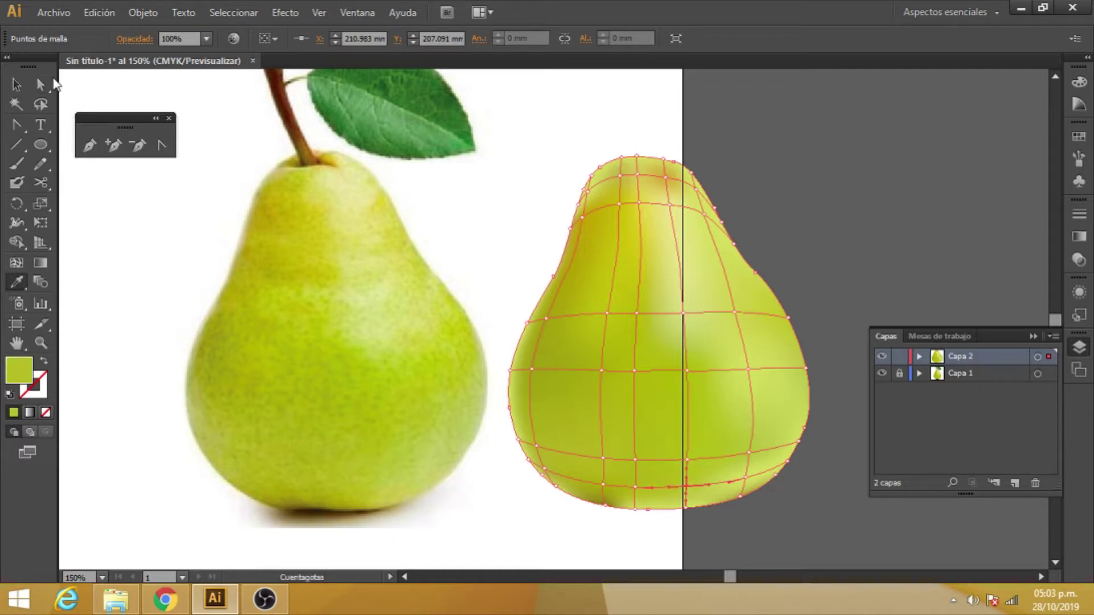
Step: Shade the bottom-right and lower-edge mesh points dark olive, then select the whole mesh
{"action": "left_click", "coordinate": [41, 84]}
{"action": "left_click", "coordinate": [744, 477]}
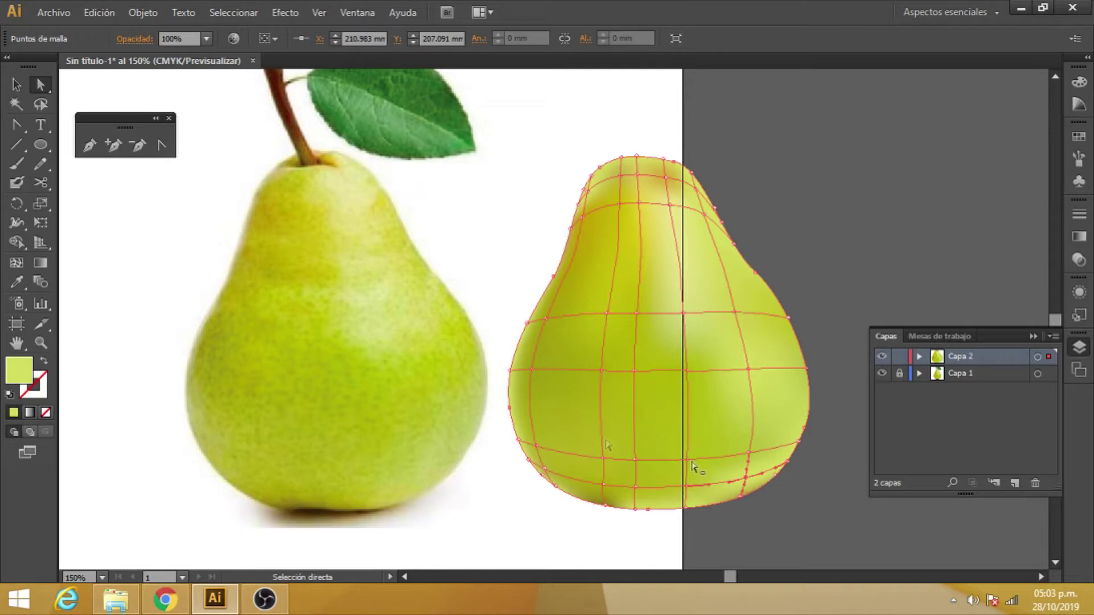
{"action": "left_click", "coordinate": [17, 283]}
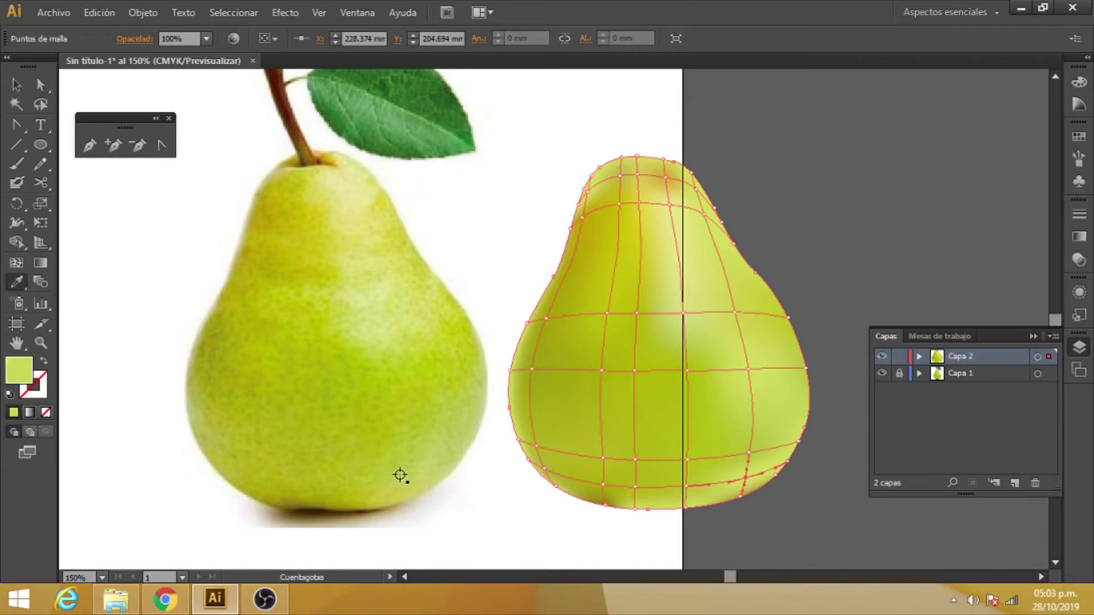
{"action": "left_click", "coordinate": [402, 479]}
{"action": "left_click", "coordinate": [41, 84]}
{"action": "left_click_drag", "start_coordinate": [686, 506], "coordinate": [690, 505]}
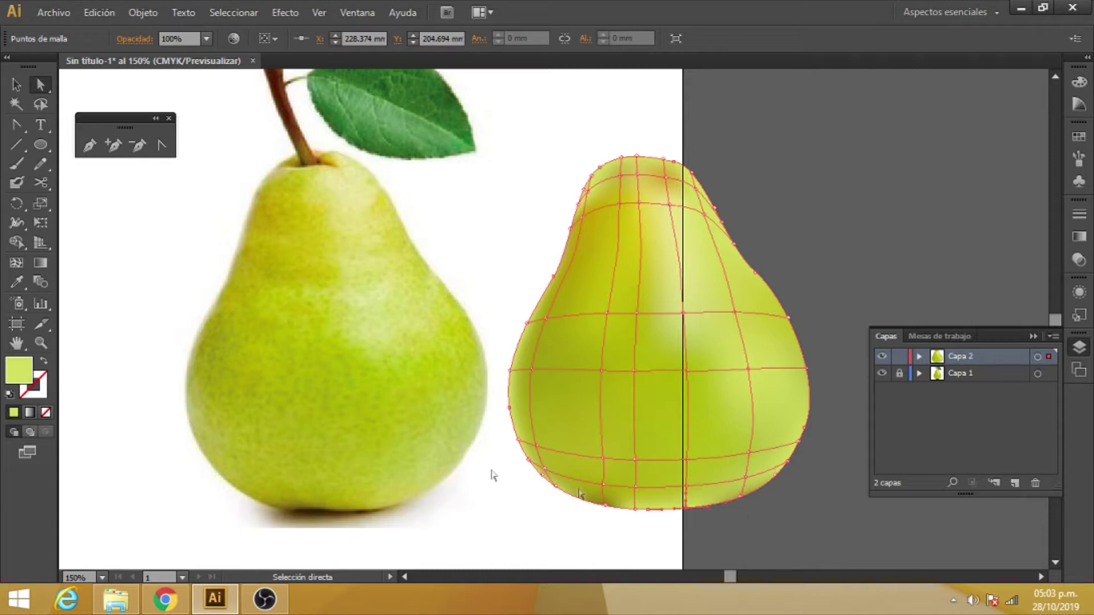
{"action": "left_click", "coordinate": [15, 284]}
{"action": "left_click", "coordinate": [340, 501]}
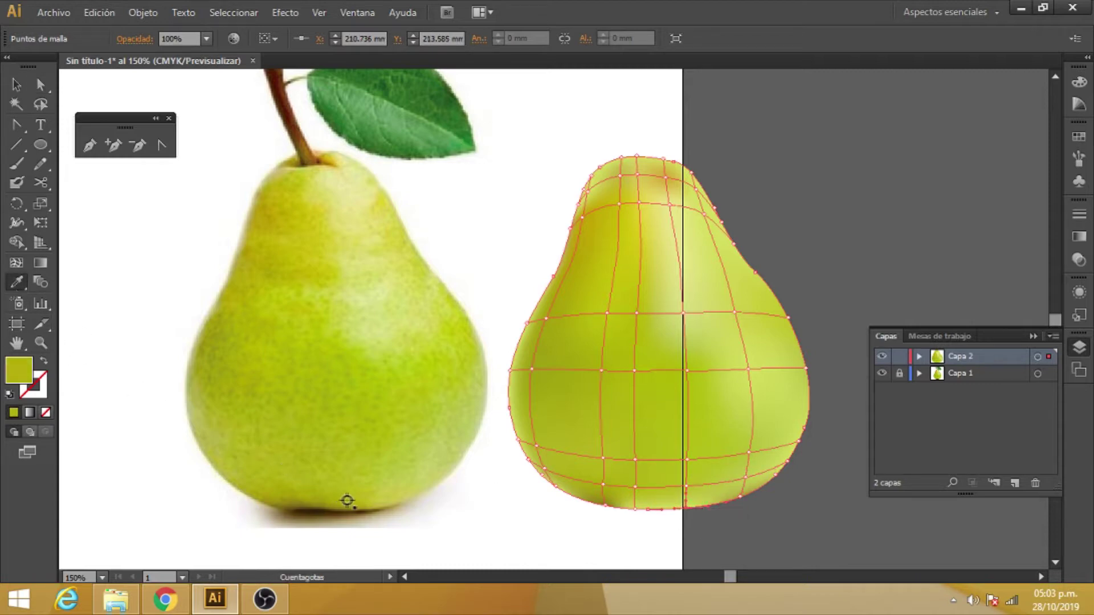
{"action": "left_click", "coordinate": [40, 85]}
{"action": "left_click", "coordinate": [634, 507]}
{"action": "left_click", "coordinate": [16, 282]}
{"action": "left_click", "coordinate": [323, 506]}
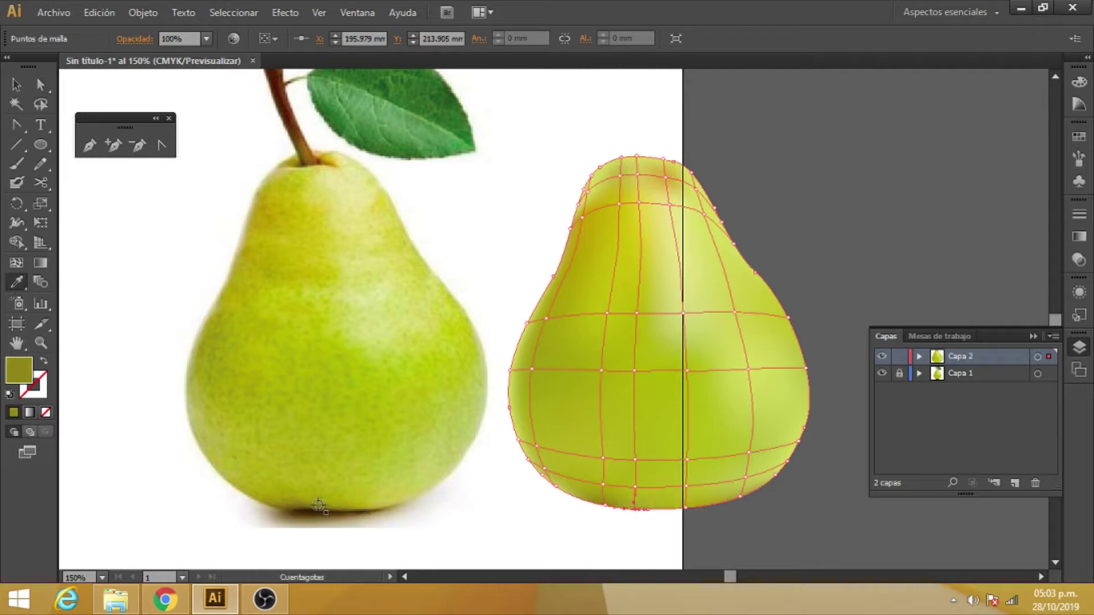
{"action": "left_click", "coordinate": [16, 84]}
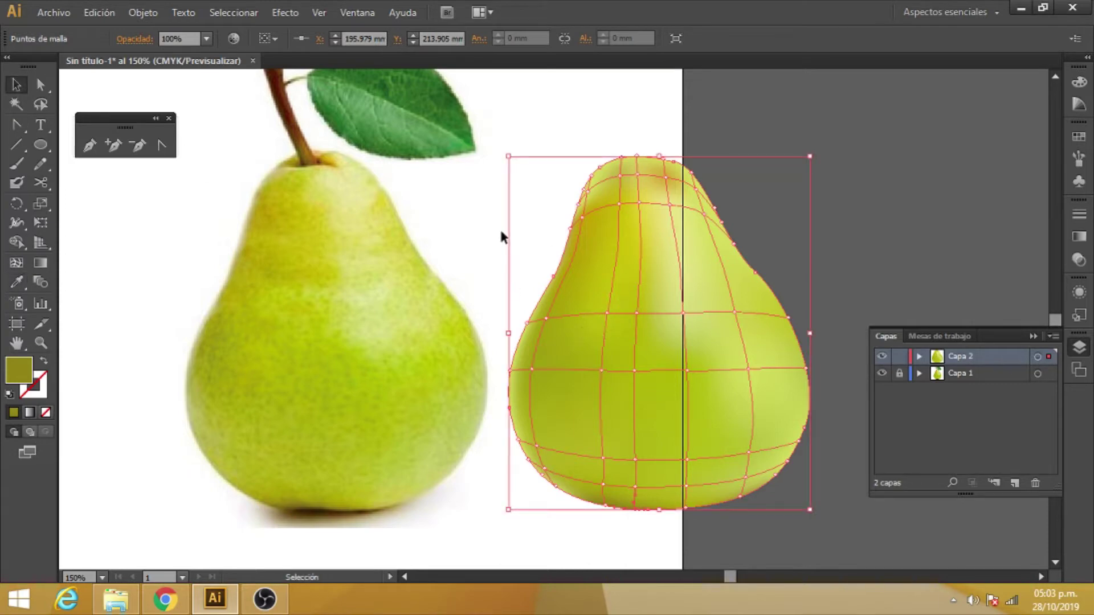
Step: Tint the pear's upper-left mesh point beige, then yellow-green, from the photo pear's top
{"action": "left_click", "coordinate": [591, 181]}
{"action": "left_click", "coordinate": [40, 85]}
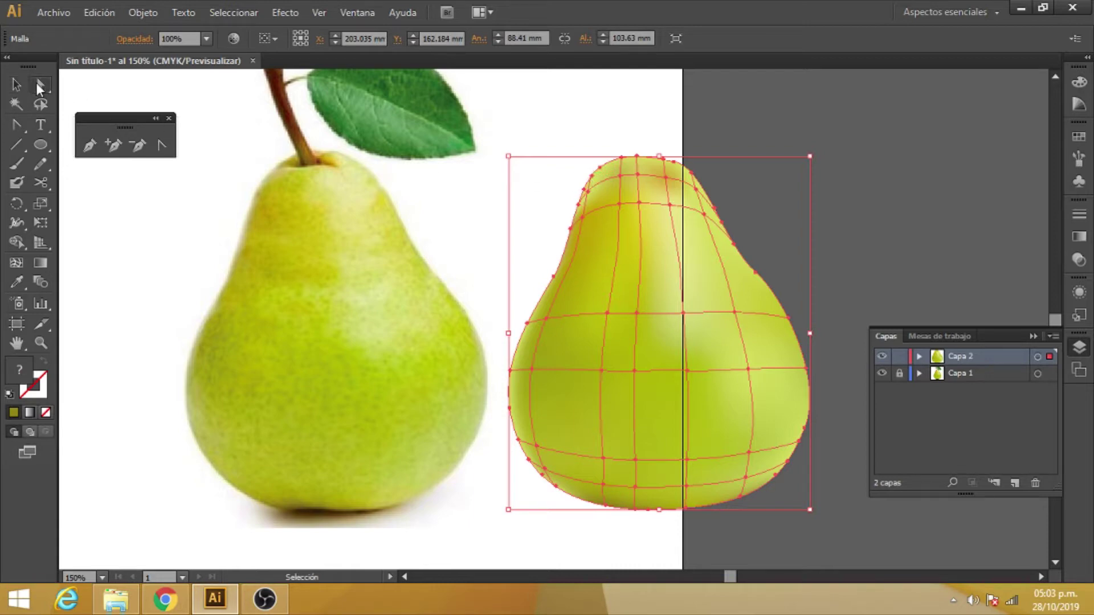
{"action": "left_click", "coordinate": [596, 182]}
{"action": "left_click", "coordinate": [21, 282]}
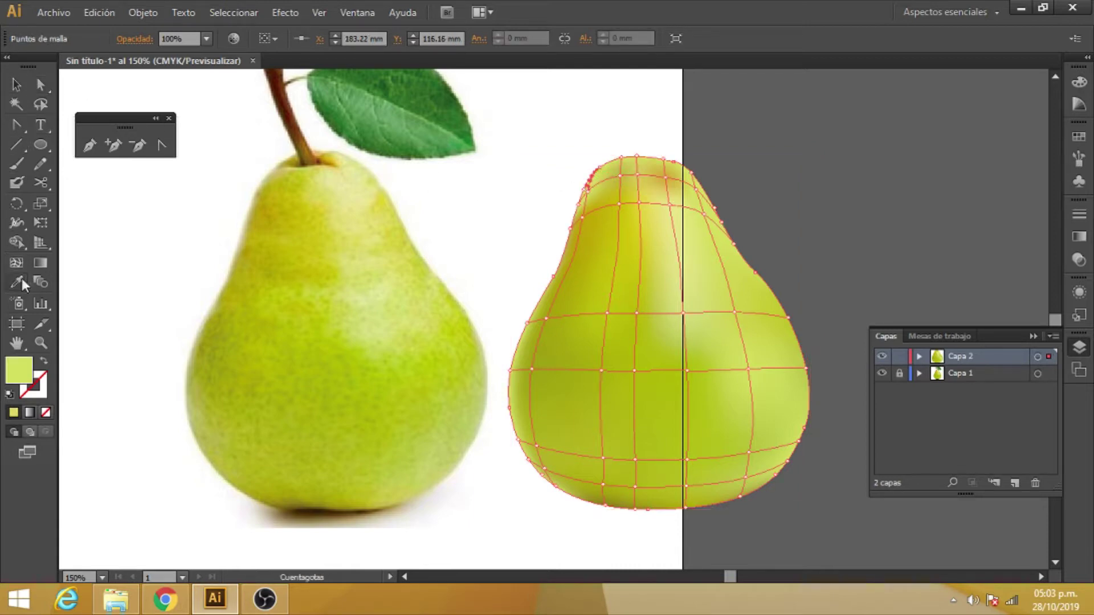
{"action": "left_click", "coordinate": [279, 172]}
{"action": "left_click", "coordinate": [275, 178]}
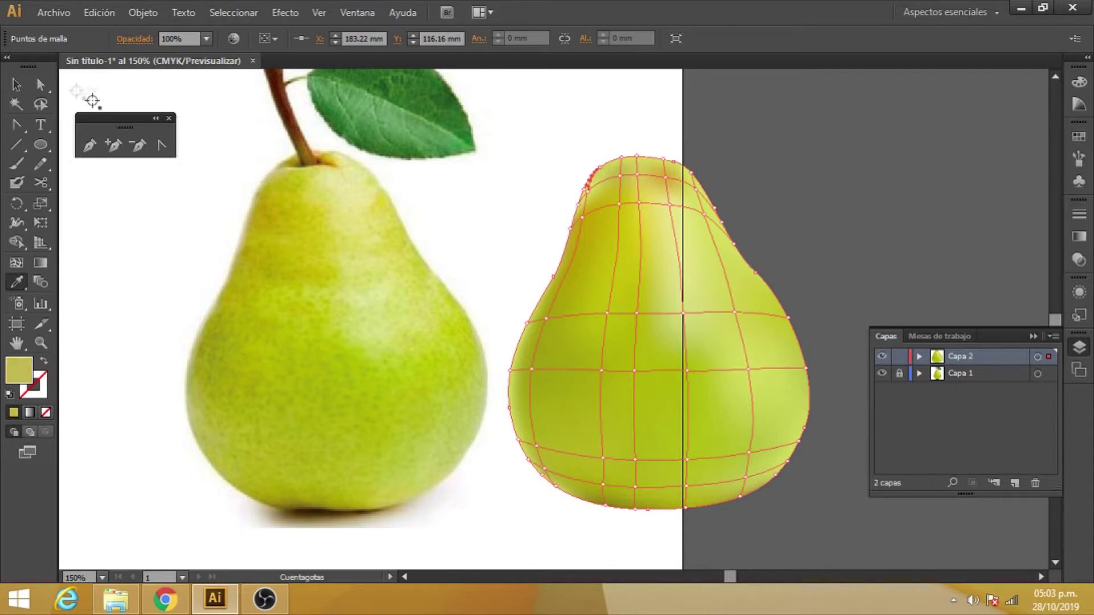
{"action": "left_click", "coordinate": [40, 85]}
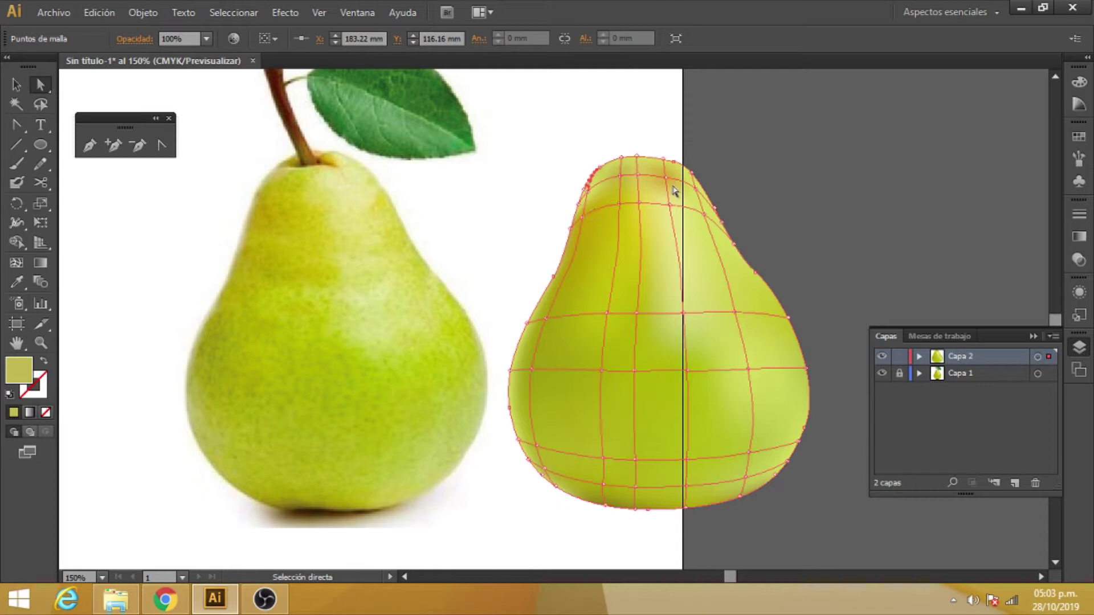
Step: Give the upper-right mesh point a pale yellow-green from the photo and reselect the mesh
{"action": "left_click", "coordinate": [719, 206]}
{"action": "left_click", "coordinate": [20, 281]}
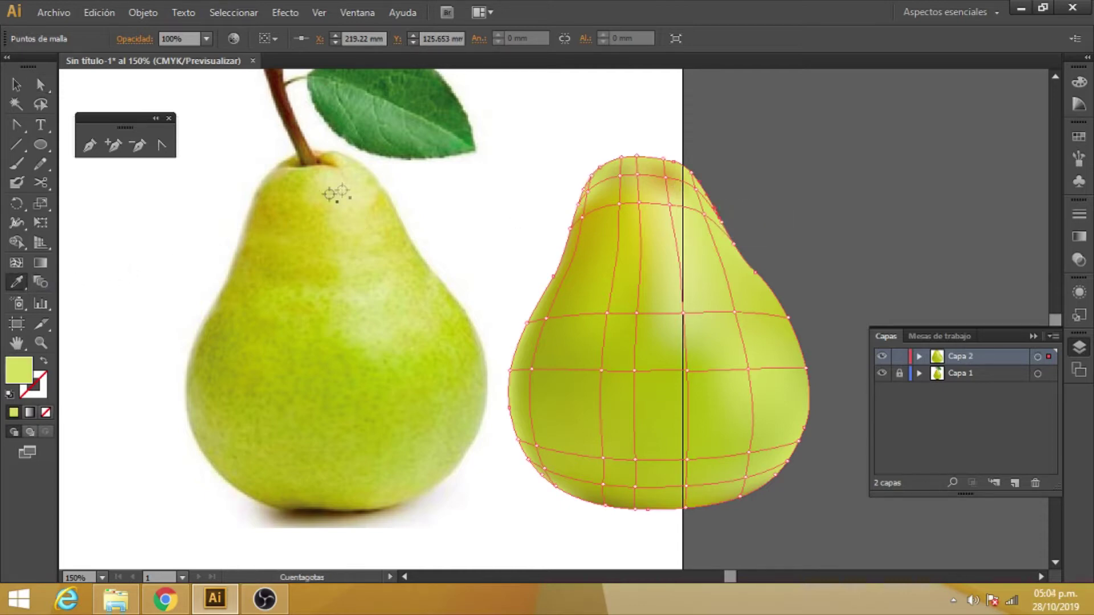
{"action": "left_click", "coordinate": [363, 183]}
{"action": "left_click", "coordinate": [368, 184]}
{"action": "left_click", "coordinate": [16, 85]}
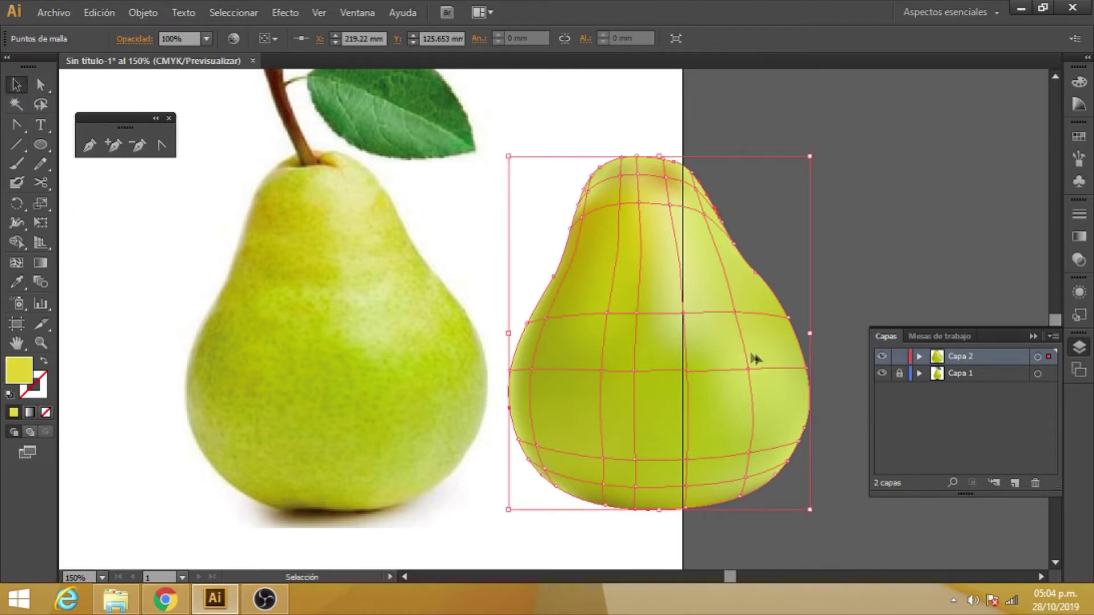
Step: Colour a right-side mesh point with saturated pear green from the photo
{"action": "left_click", "coordinate": [744, 373]}
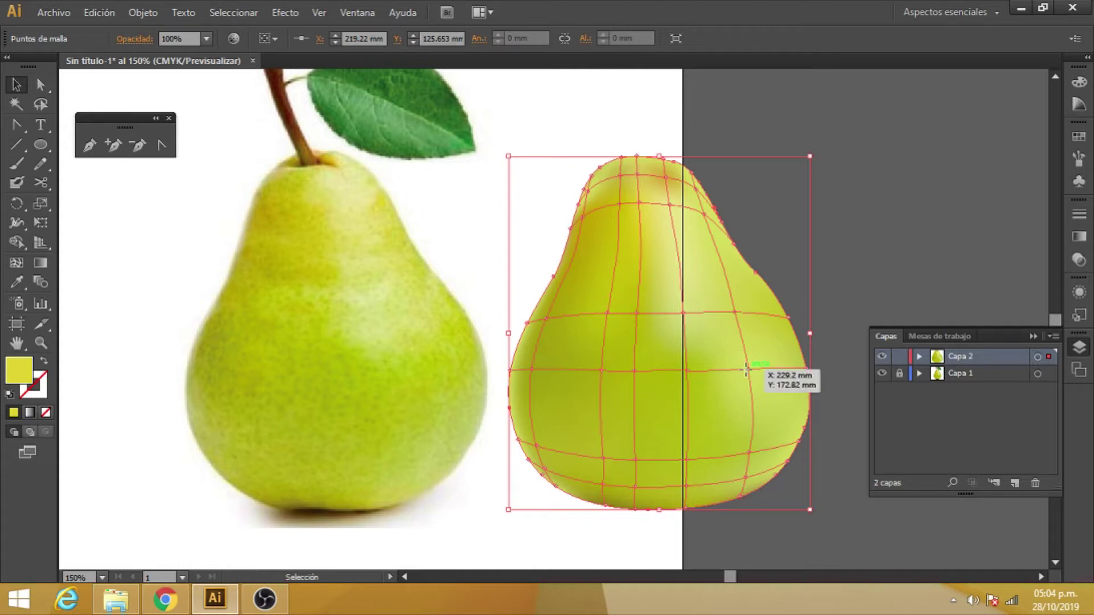
{"action": "left_click", "coordinate": [40, 84]}
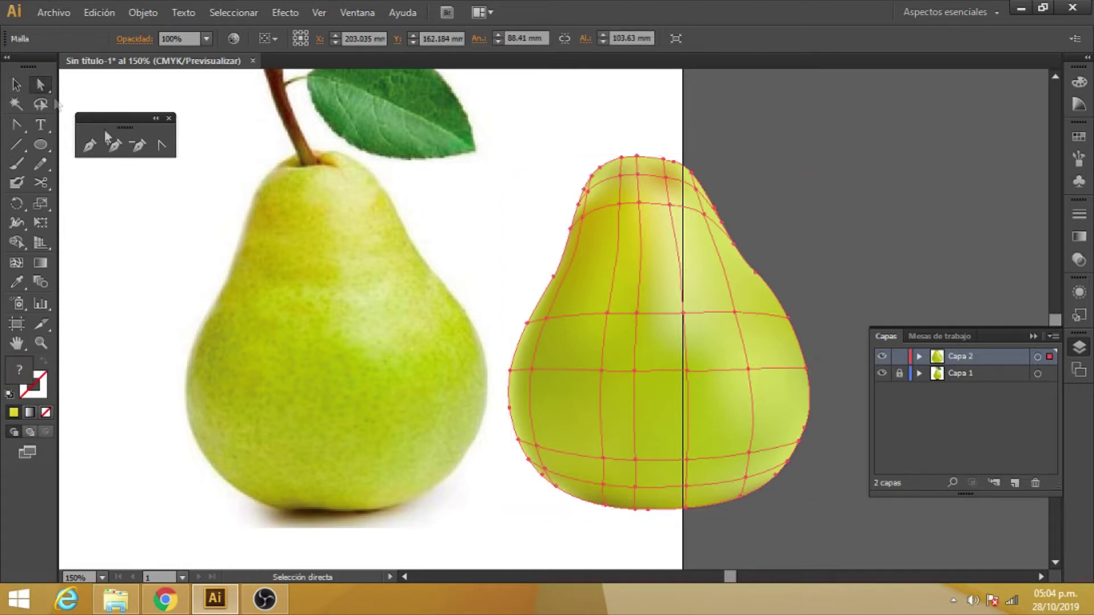
{"action": "left_click", "coordinate": [748, 370]}
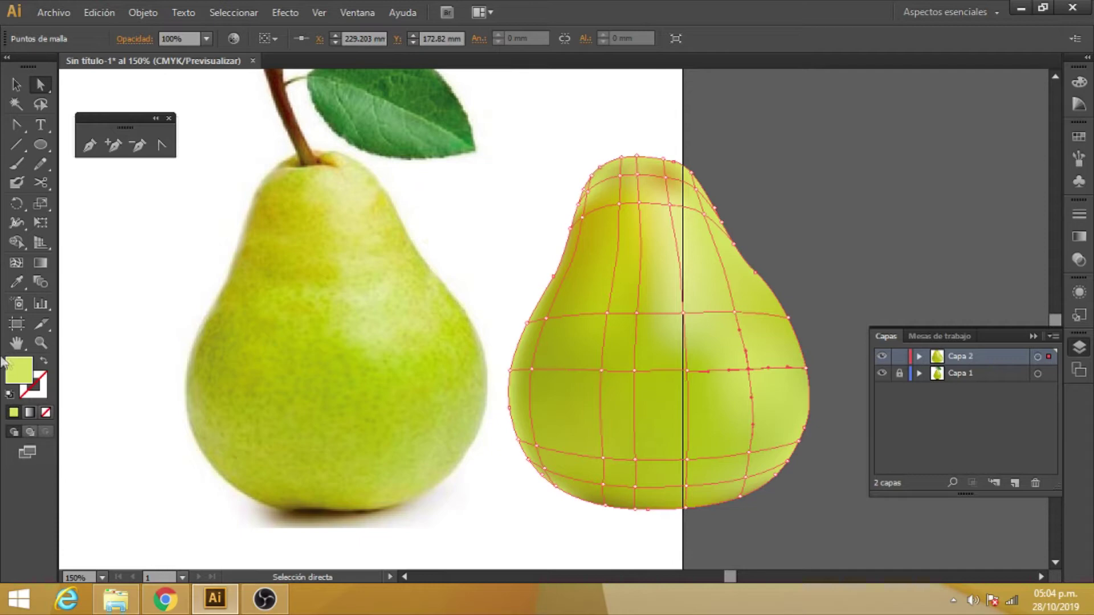
{"action": "left_click", "coordinate": [17, 281]}
{"action": "left_click", "coordinate": [405, 361]}
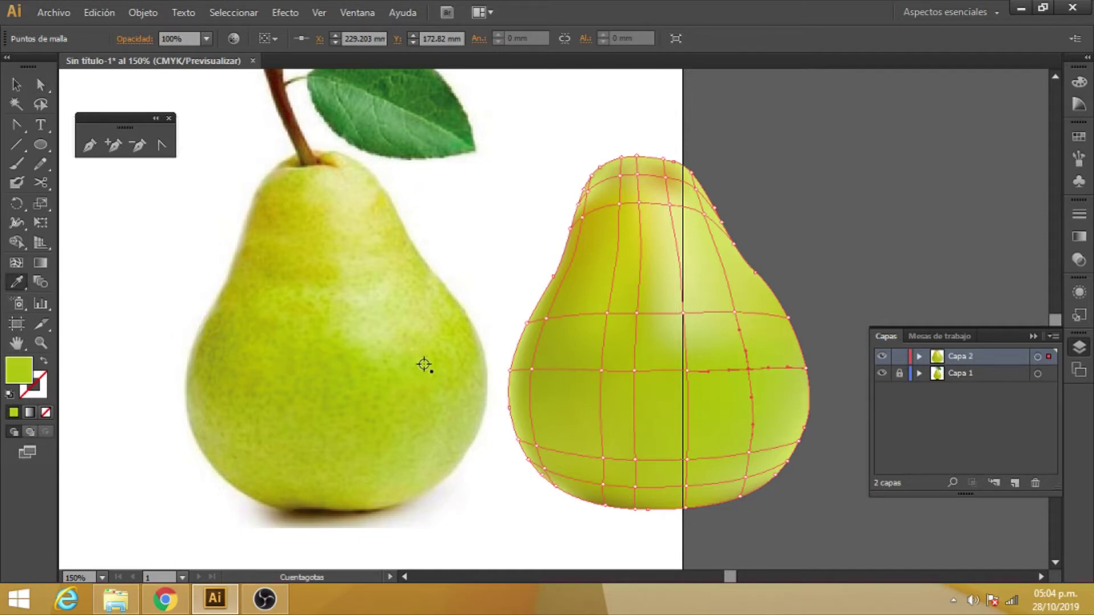
Step: Tint another right-half mesh point a light yellow-green, resampling until slightly darker
{"action": "left_click", "coordinate": [41, 84]}
{"action": "left_click", "coordinate": [734, 312]}
{"action": "left_click", "coordinate": [20, 285]}
{"action": "left_click", "coordinate": [408, 298]}
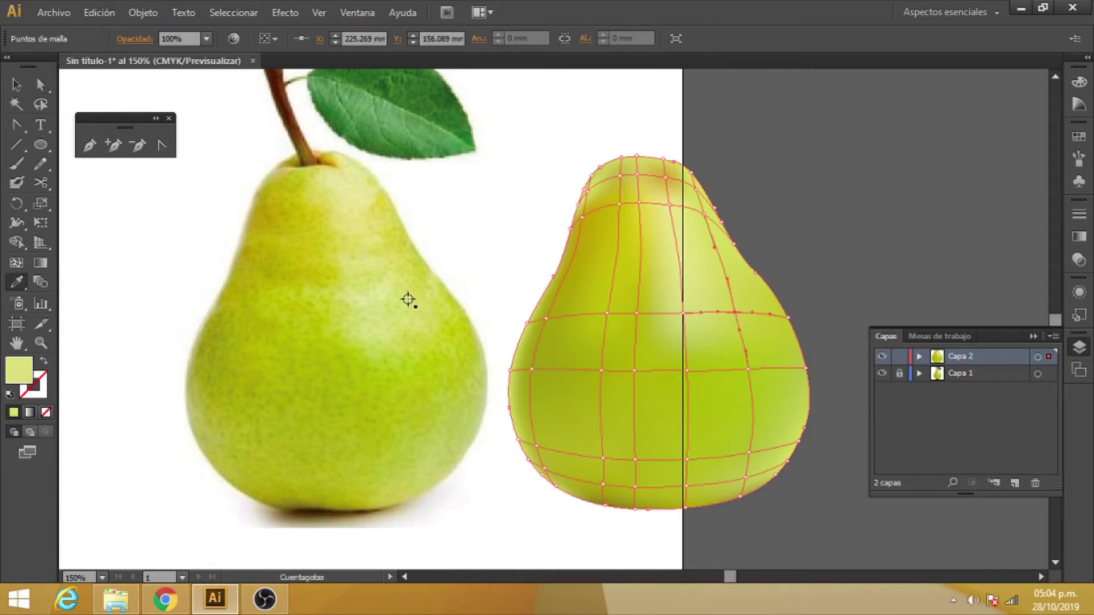
{"action": "left_click", "coordinate": [412, 308]}
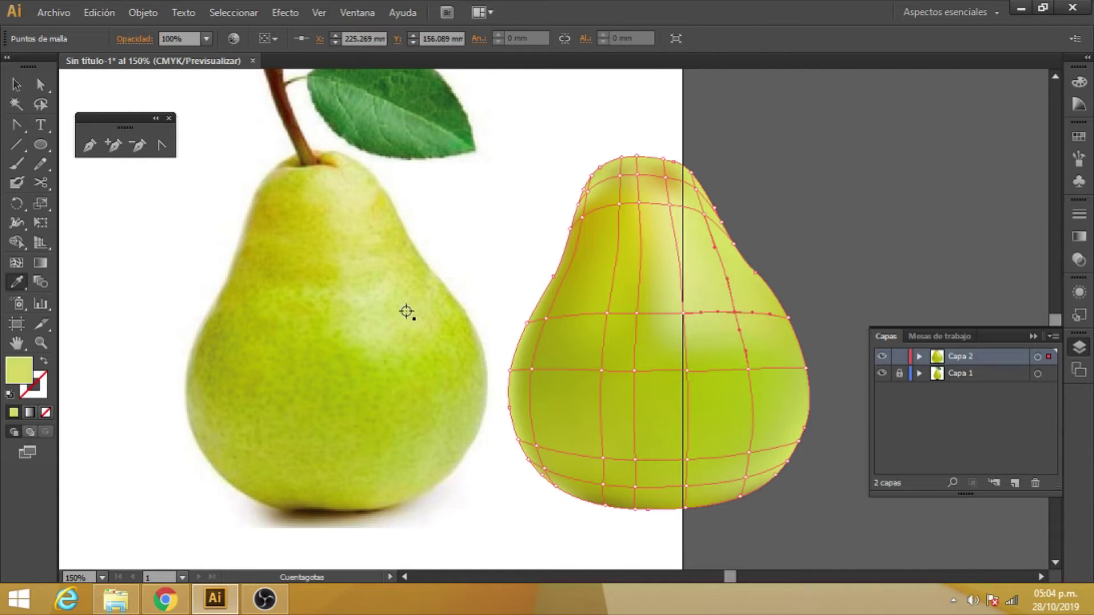
{"action": "left_click", "coordinate": [407, 321]}
{"action": "left_click", "coordinate": [426, 309]}
Step: Check the shading deselected, reselect the mesh pear and zoom out with Ctrl+minus
{"action": "key", "text": "v"}
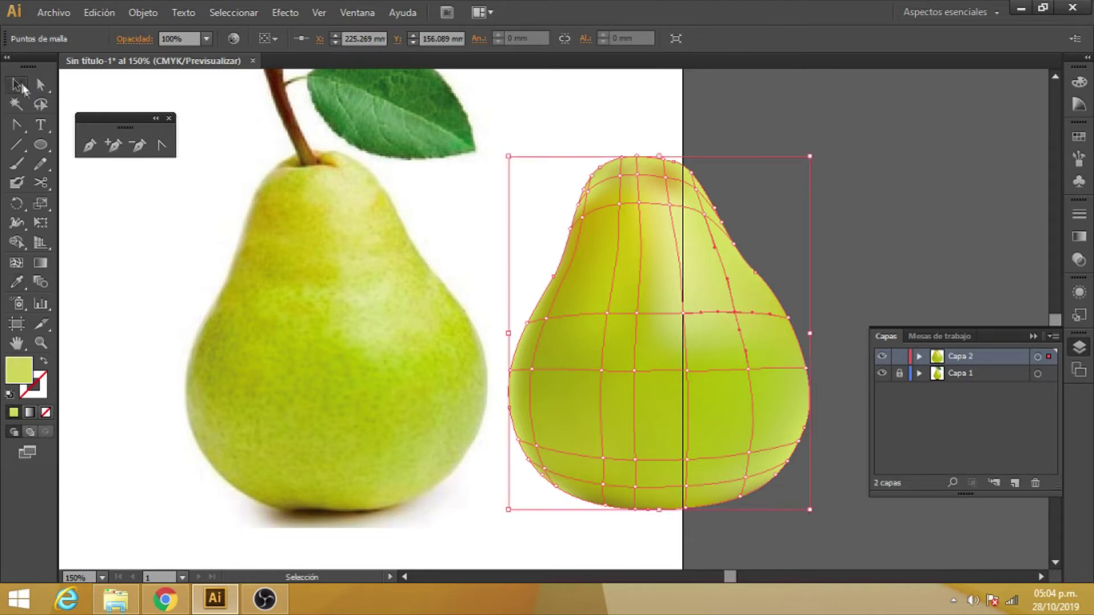
{"action": "left_click", "coordinate": [493, 193]}
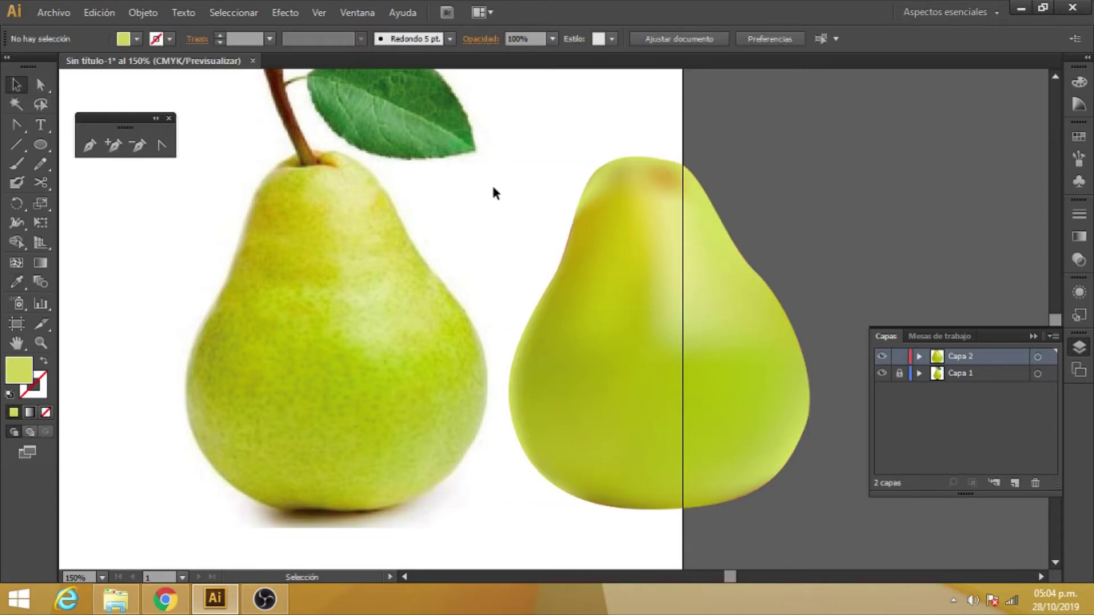
{"action": "left_click", "coordinate": [643, 406]}
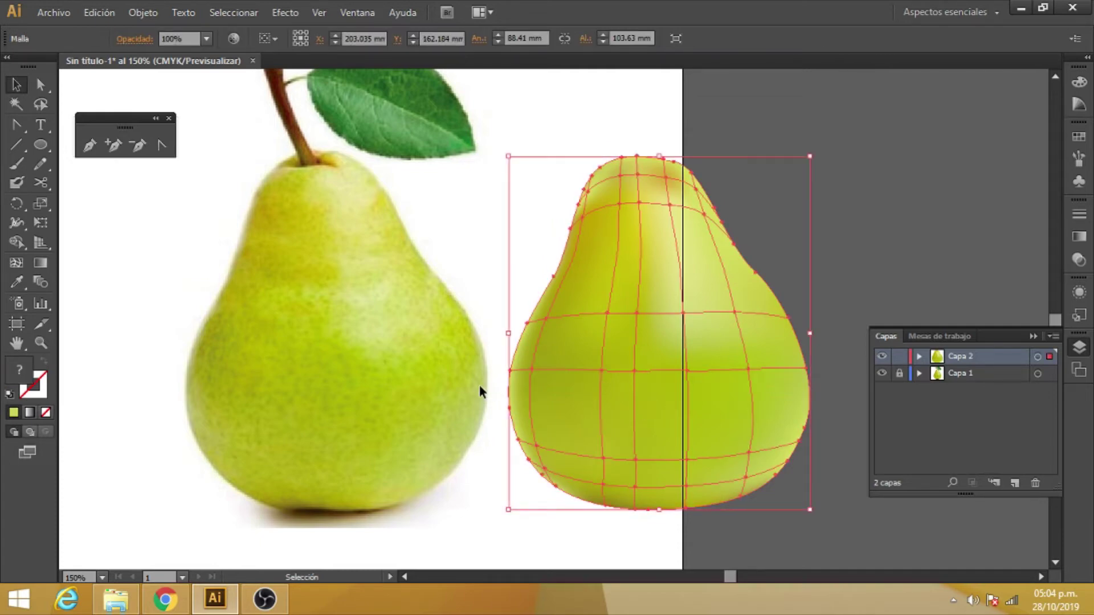
{"action": "key", "text": "ctrl+minus"}
Step: Move the mesh pear to the artboard's left edge and place a copy right of the photo
{"action": "left_click_drag", "start_coordinate": [624, 419], "coordinate": [216, 432]}
{"action": "left_click", "coordinate": [285, 496]}
{"action": "left_click", "coordinate": [245, 403]}
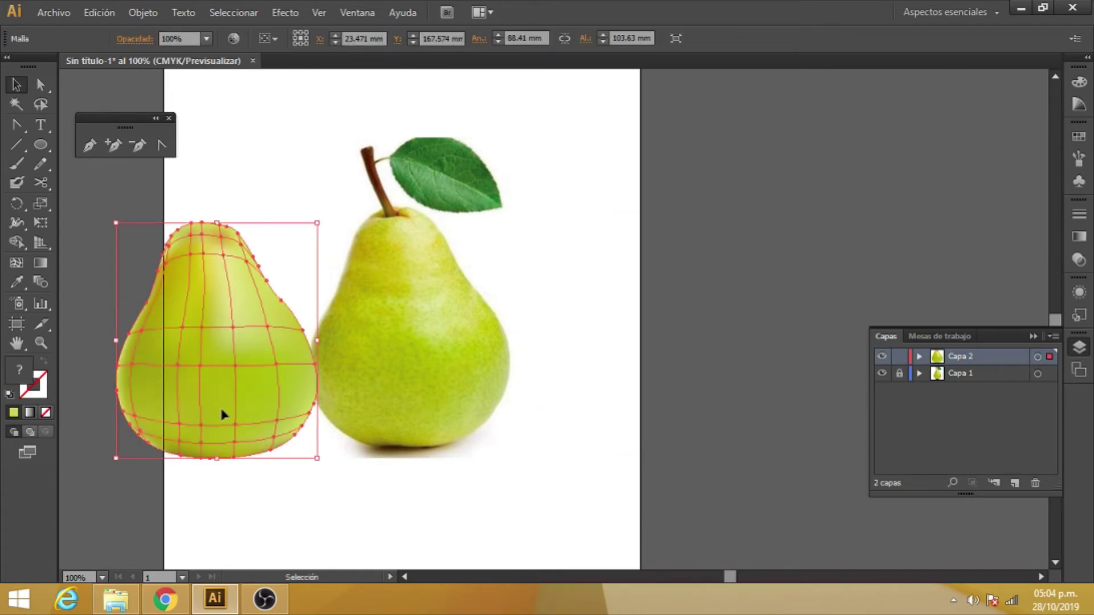
{"action": "left_click_drag", "start_coordinate": [230, 416], "coordinate": [638, 427]}
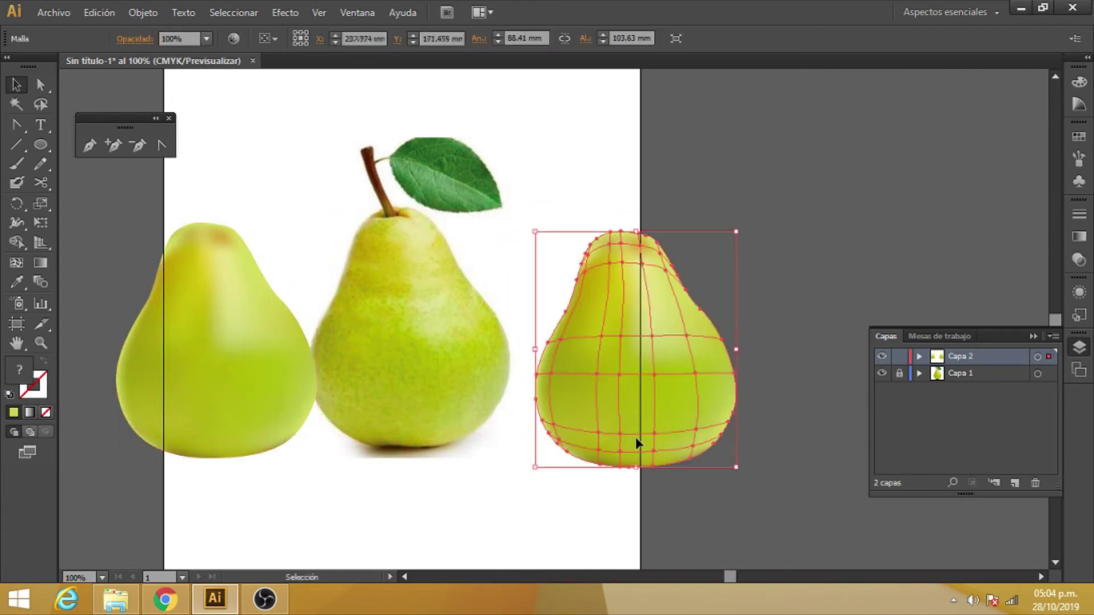
{"action": "left_click", "coordinate": [562, 497]}
{"action": "left_click", "coordinate": [617, 427]}
{"action": "left_click", "coordinate": [290, 20]}
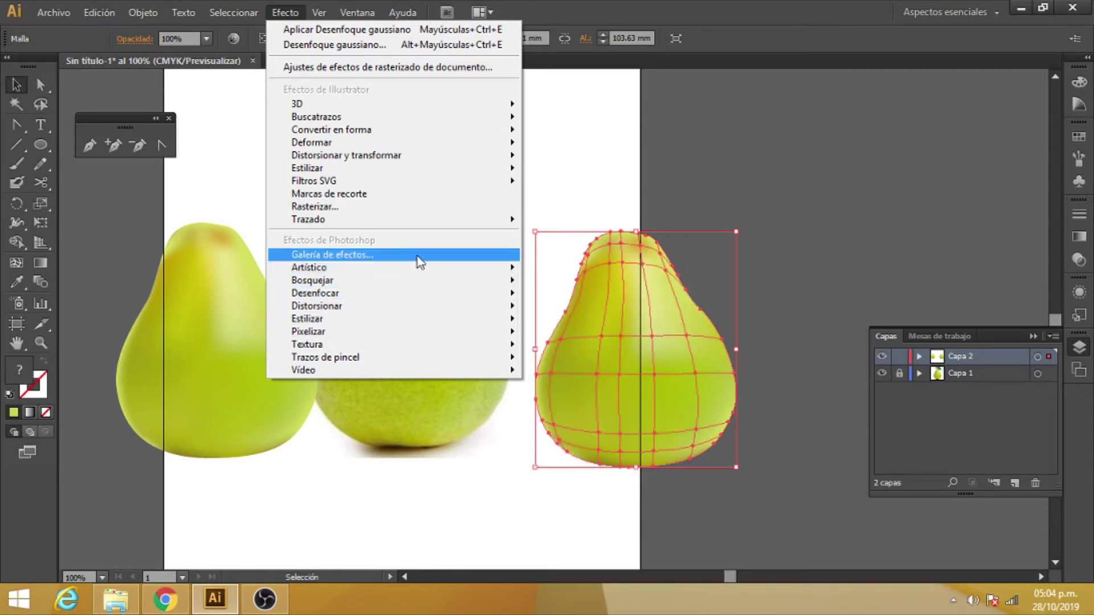
{"action": "mouse_move", "coordinate": [308, 268]}
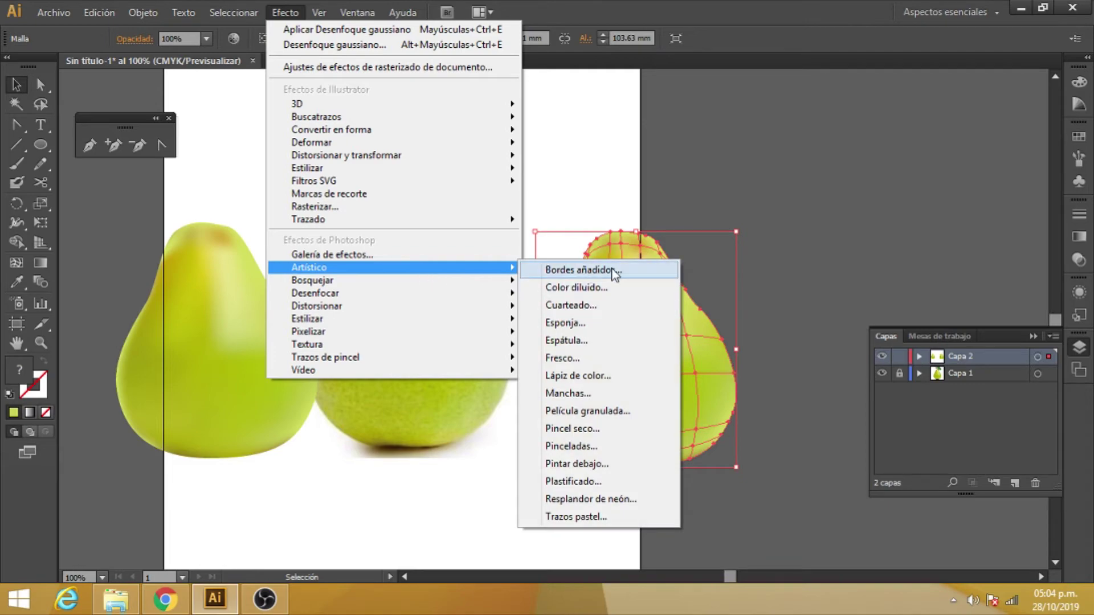
Step: Apply Película granulada with Granulado 2, Área resaltada 2 and Intensidad 1 to the pear copy
{"action": "left_click", "coordinate": [613, 271]}
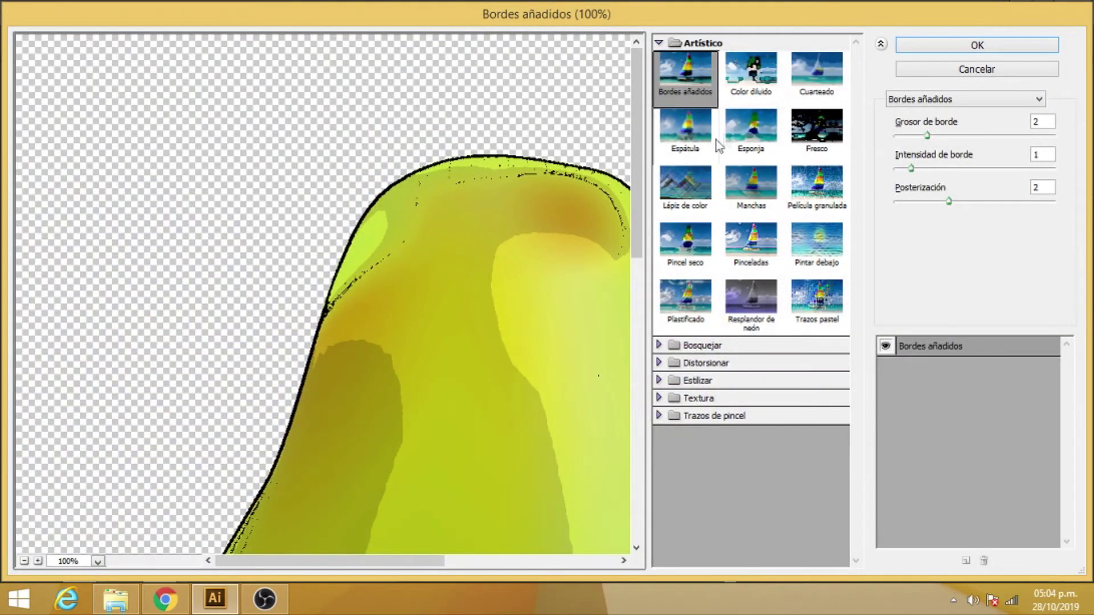
{"action": "left_click", "coordinate": [815, 196]}
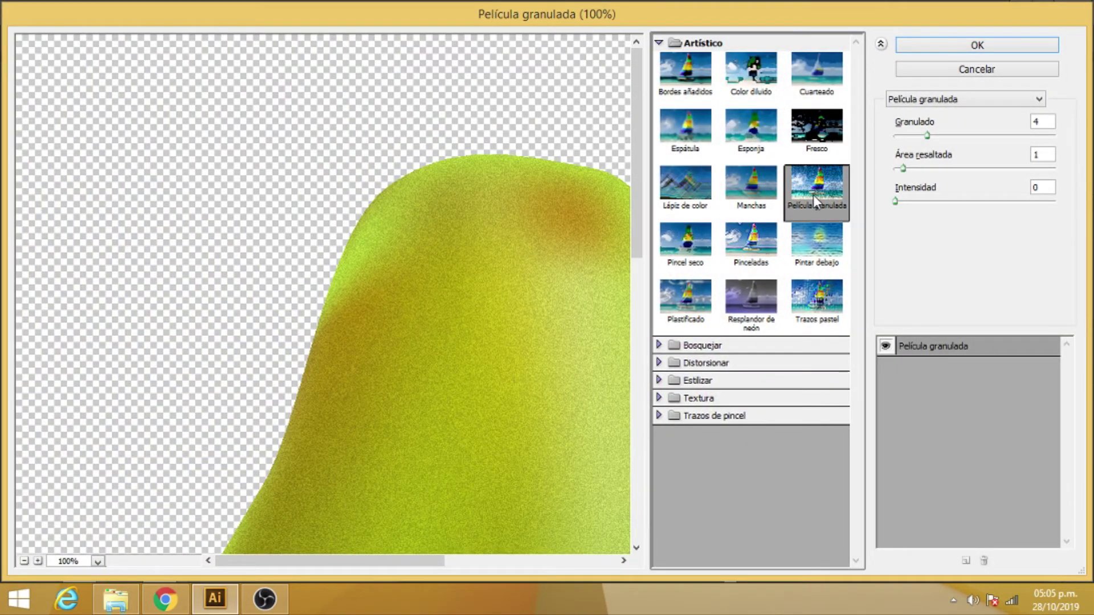
{"action": "left_click_drag", "start_coordinate": [928, 135], "coordinate": [946, 135]}
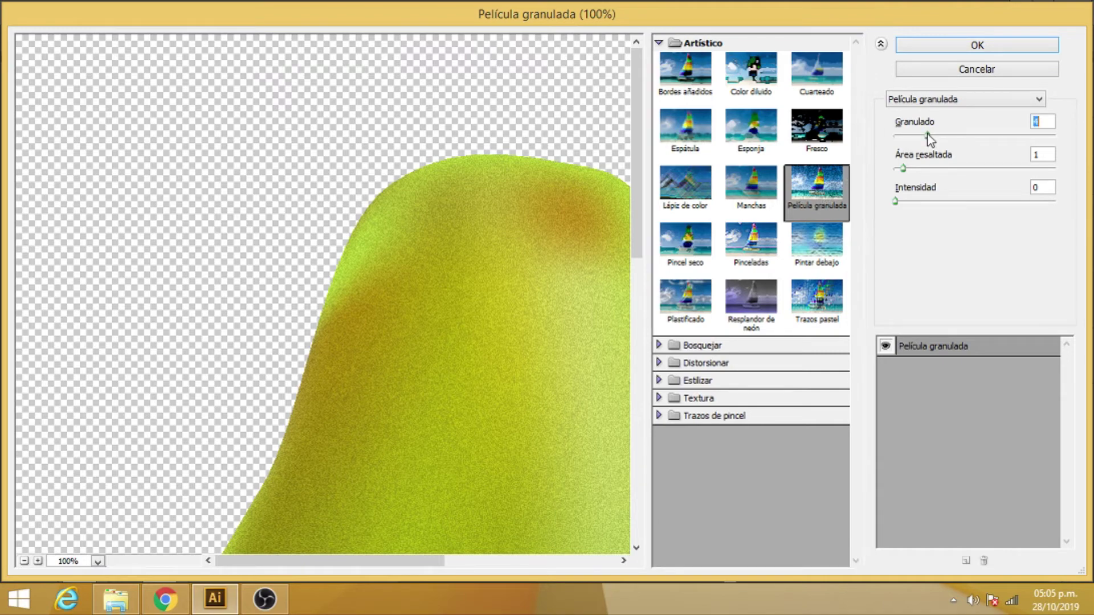
{"action": "mouse_move", "coordinate": [948, 134]}
{"action": "left_mouse_down"}
{"action": "mouse_move", "coordinate": [900, 135]}
{"action": "mouse_move", "coordinate": [987, 168]}
{"action": "mouse_move", "coordinate": [914, 170]}
{"action": "left_mouse_up"}
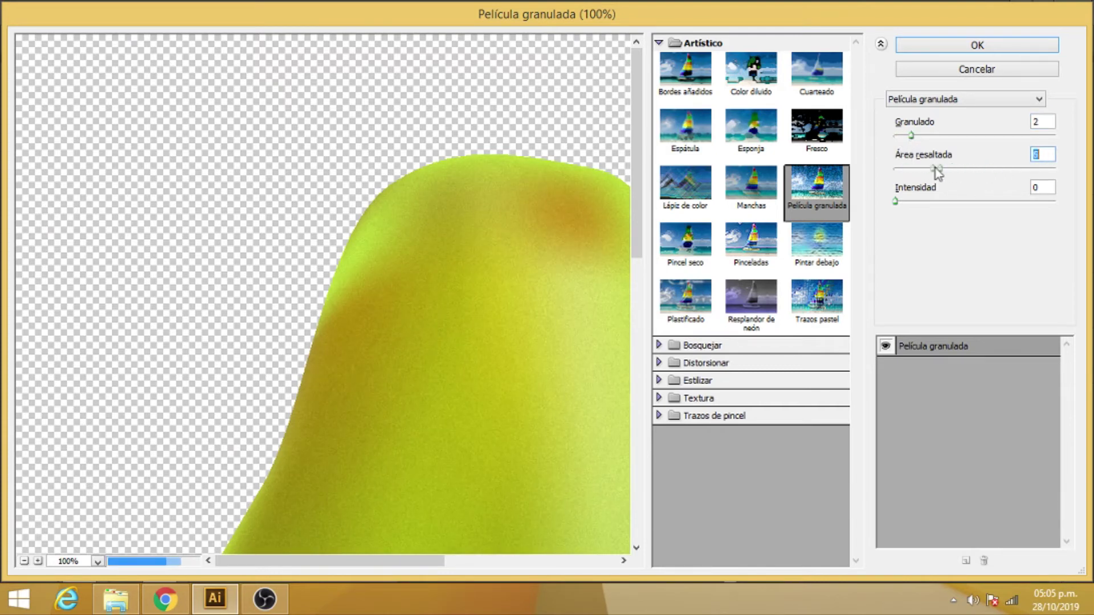
{"action": "left_click_drag", "start_coordinate": [896, 202], "coordinate": [932, 201]}
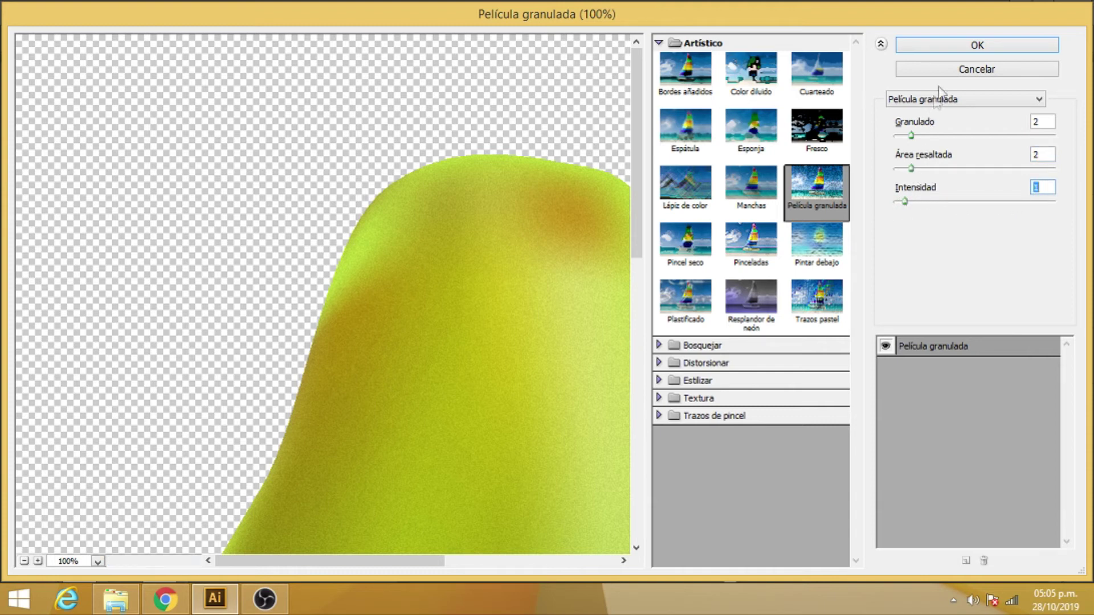
{"action": "left_click", "coordinate": [963, 48]}
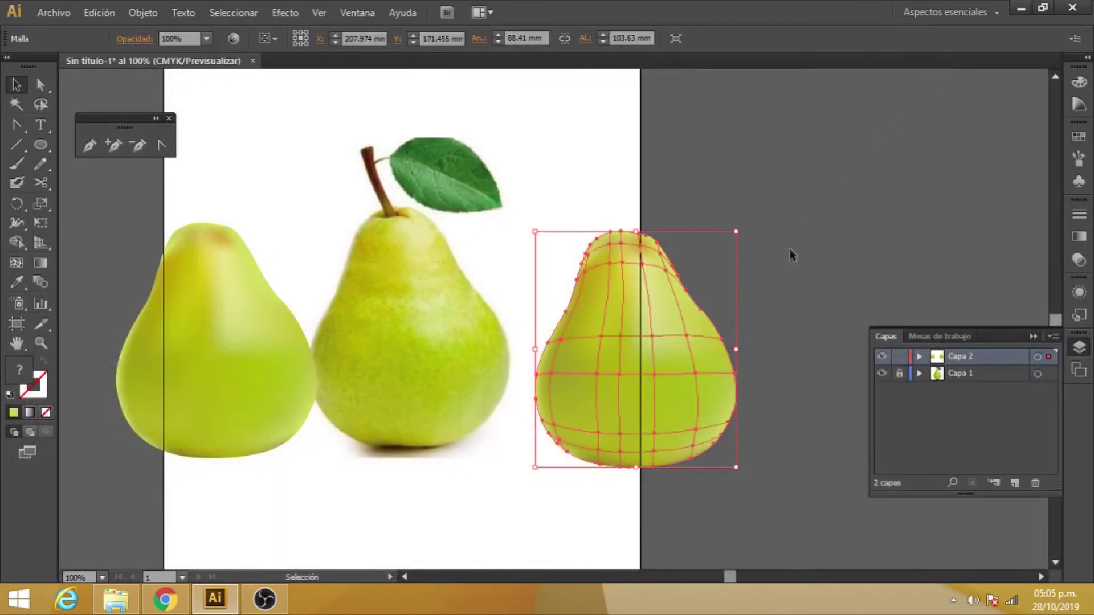
Step: Set the right-hand mesh pear's opacity to 60% in Transparencia
{"action": "left_click", "coordinate": [775, 267]}
{"action": "left_click", "coordinate": [674, 363]}
{"action": "left_click", "coordinate": [1079, 261]}
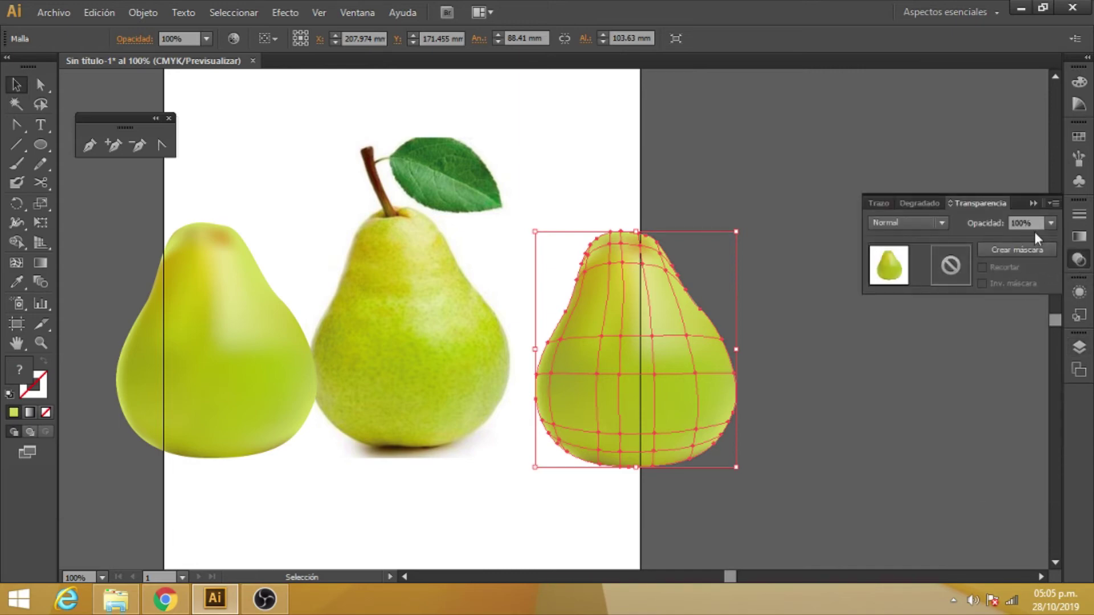
{"action": "left_click", "coordinate": [1031, 223]}
{"action": "type", "text": "60"}
{"action": "key", "text": "Return"}
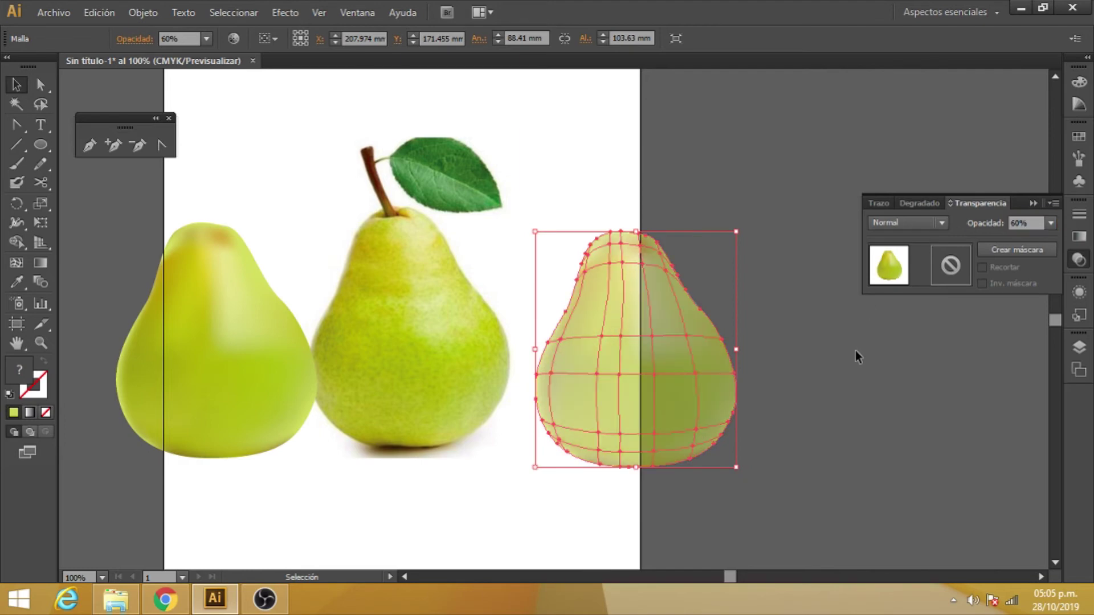
Step: Lay the semi-transparent pear over the photo pear and zoom to 150% to compare
{"action": "left_click_drag", "start_coordinate": [661, 399], "coordinate": [453, 408]}
{"action": "key", "text": "ctrl+plus"}
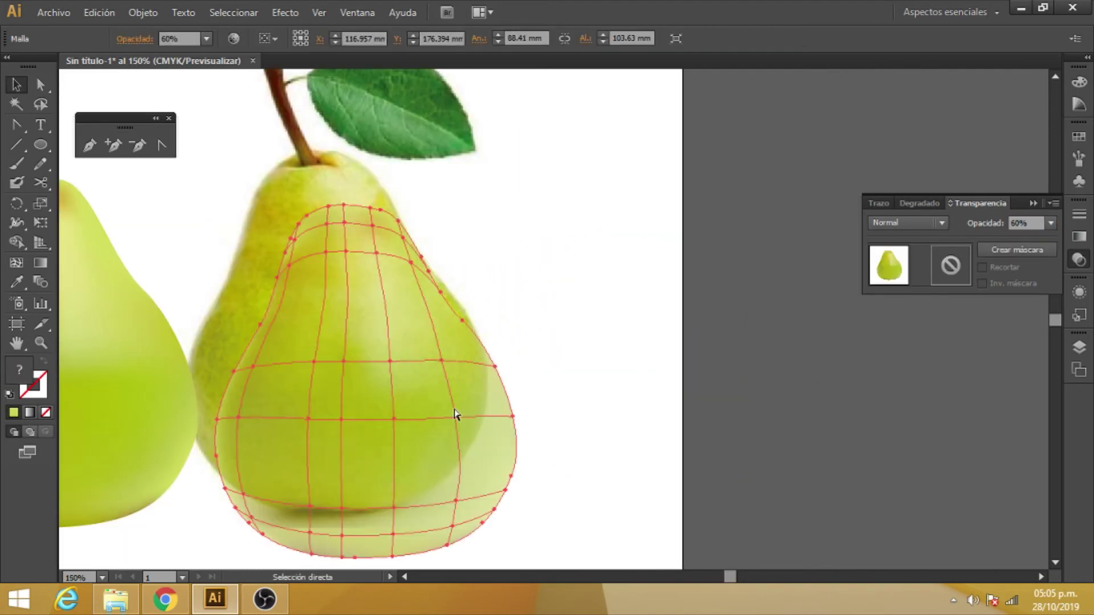
{"action": "left_click_drag", "start_coordinate": [415, 393], "coordinate": [651, 362]}
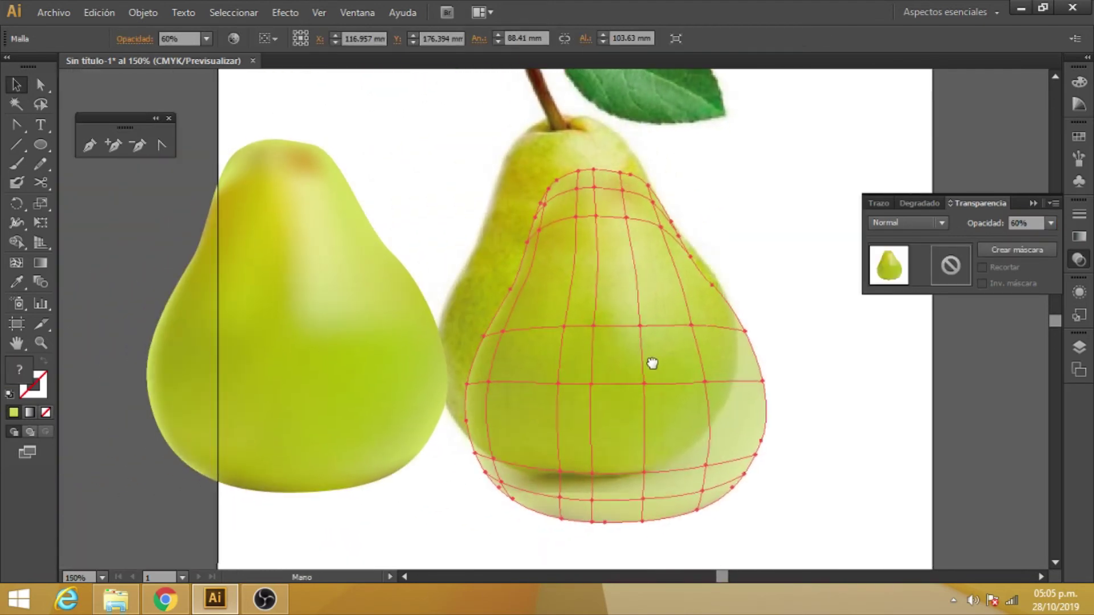
{"action": "left_click", "coordinate": [447, 83]}
{"action": "left_click", "coordinate": [353, 14]}
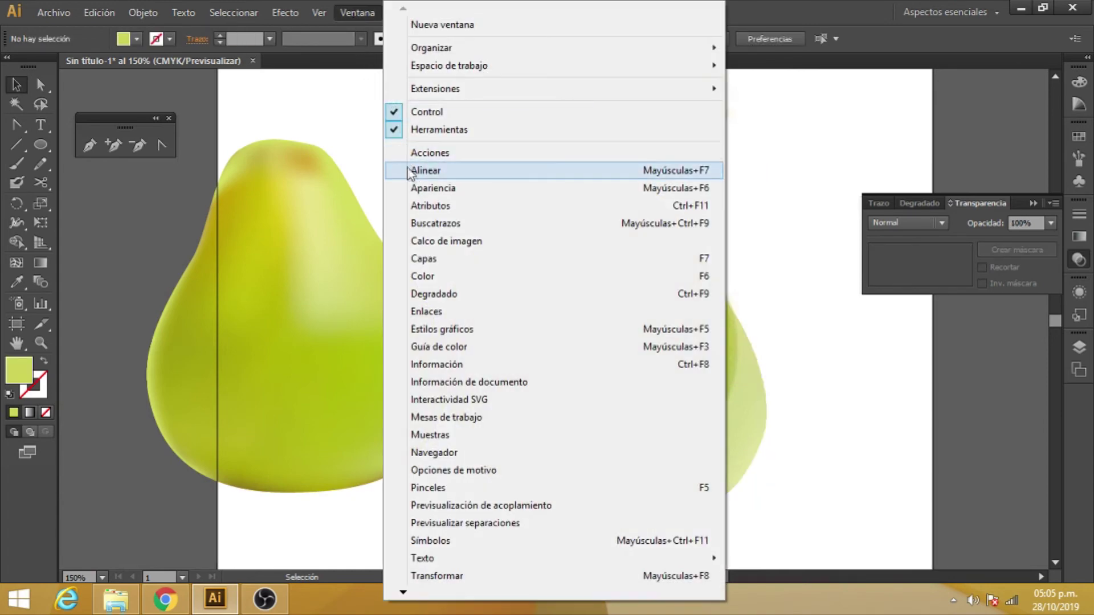
Step: Align the two mesh pears on each other with horizontal and vertical centre alignment
{"action": "left_click", "coordinate": [426, 223]}
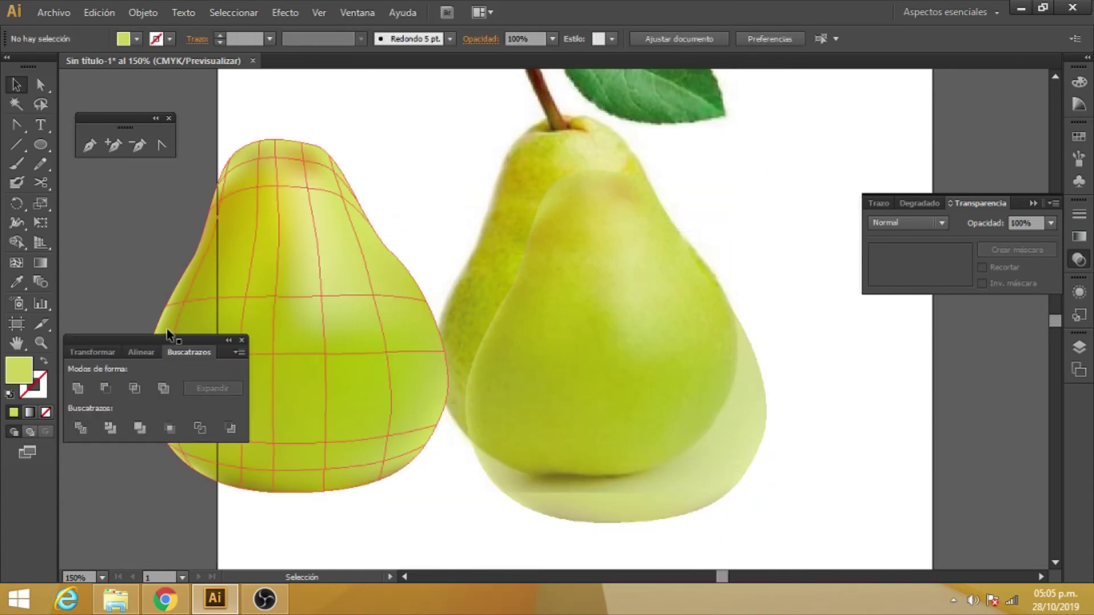
{"action": "left_click_drag", "start_coordinate": [169, 336], "coordinate": [419, 93]}
{"action": "left_click_drag", "start_coordinate": [548, 395], "coordinate": [377, 433]}
{"action": "left_click", "coordinate": [388, 259], "text": "shift"}
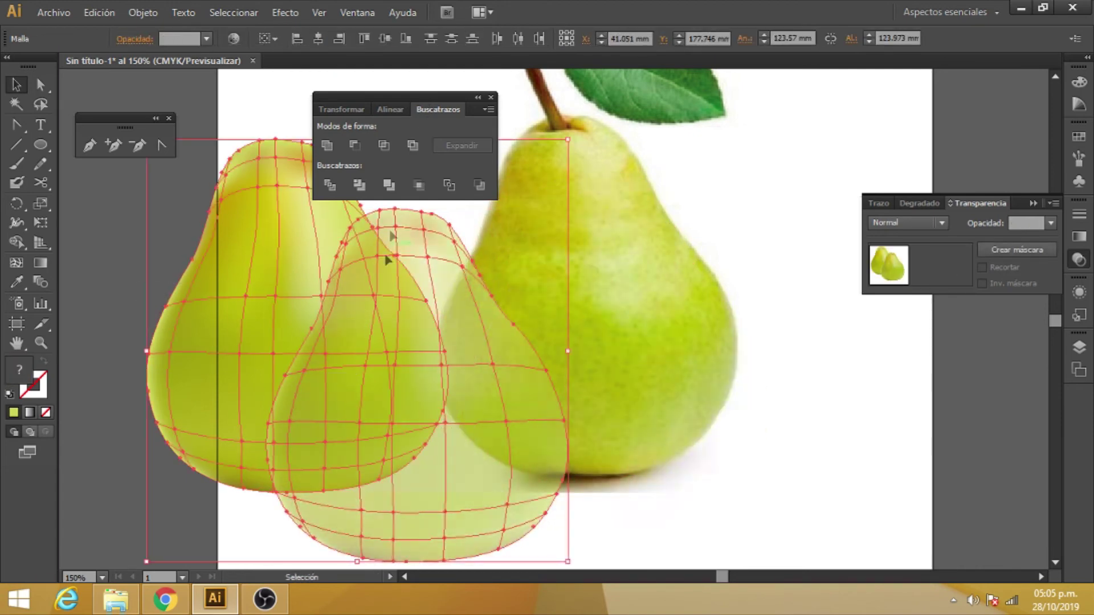
{"action": "left_click", "coordinate": [389, 110]}
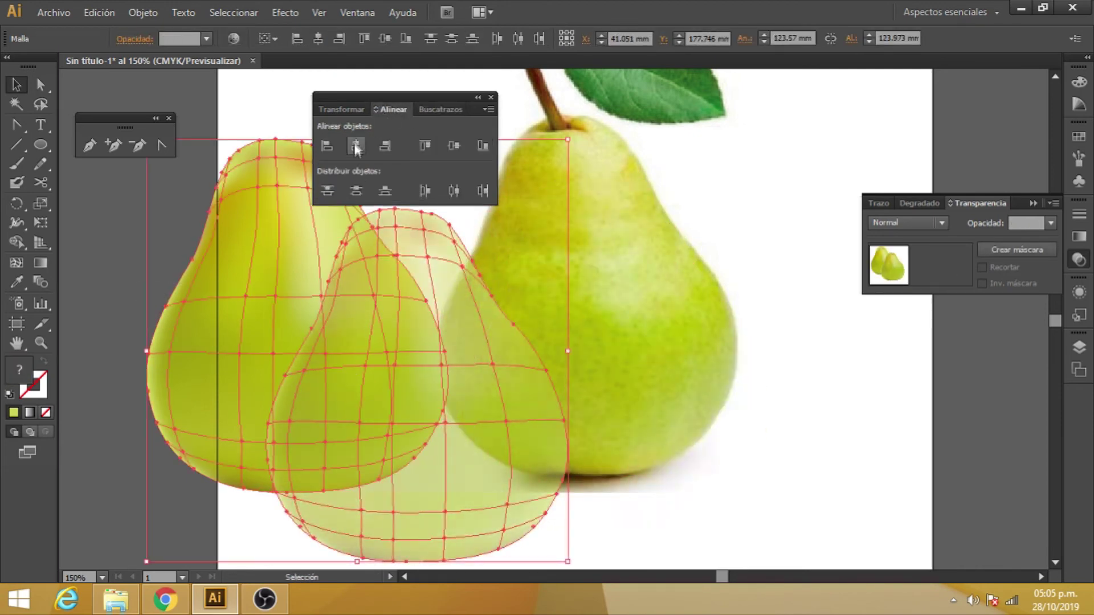
{"action": "left_click", "coordinate": [356, 147]}
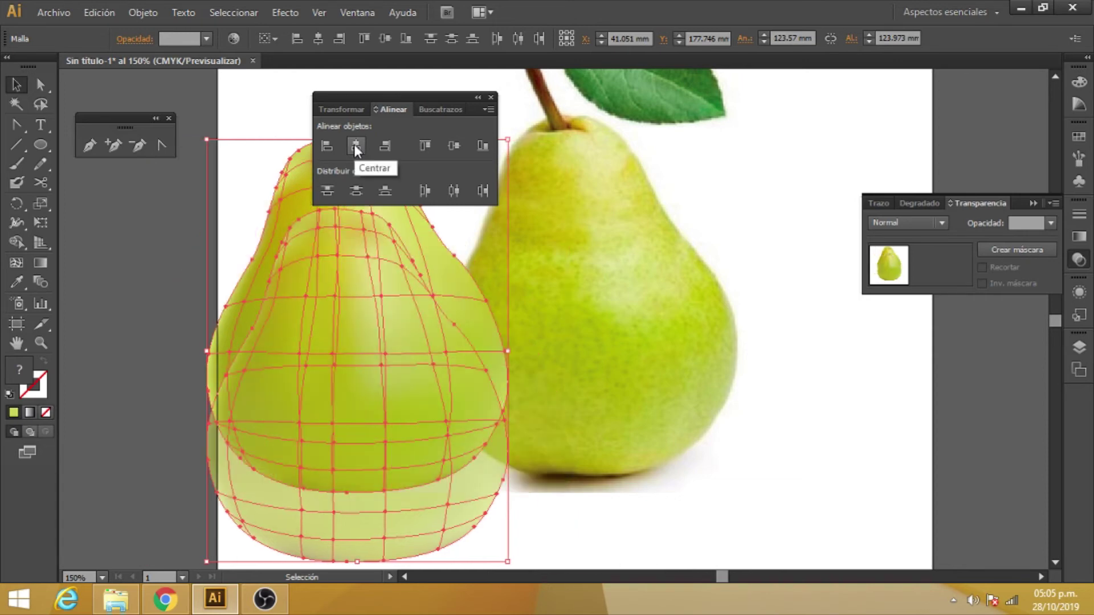
{"action": "left_click", "coordinate": [453, 147]}
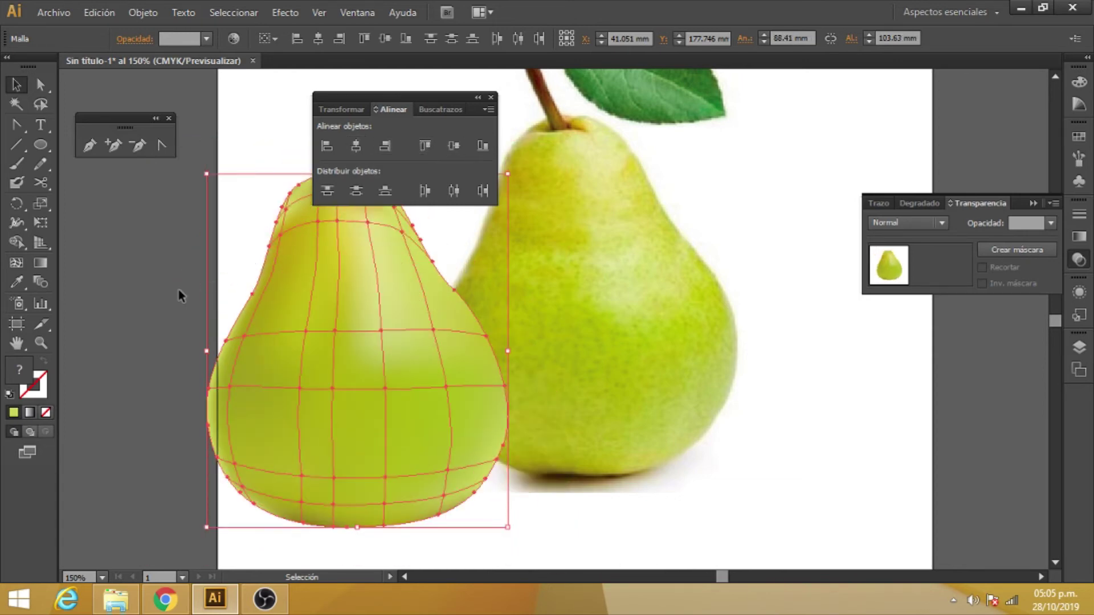
Step: Place the finished mesh pear at the artboard's left edge, beside the photo pear
{"action": "left_click", "coordinate": [172, 339]}
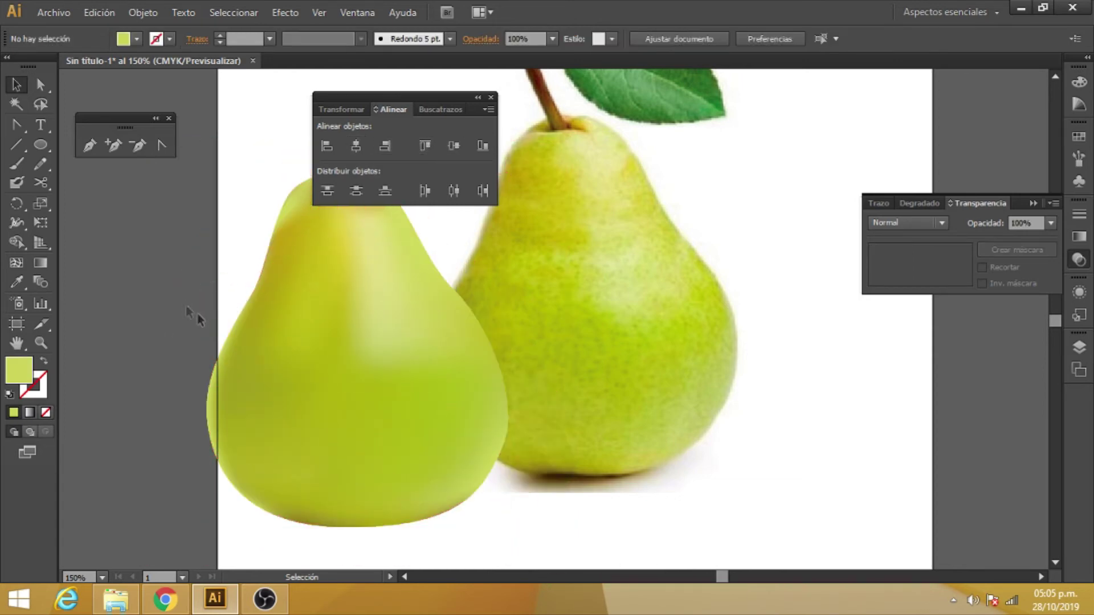
{"action": "left_click", "coordinate": [306, 368]}
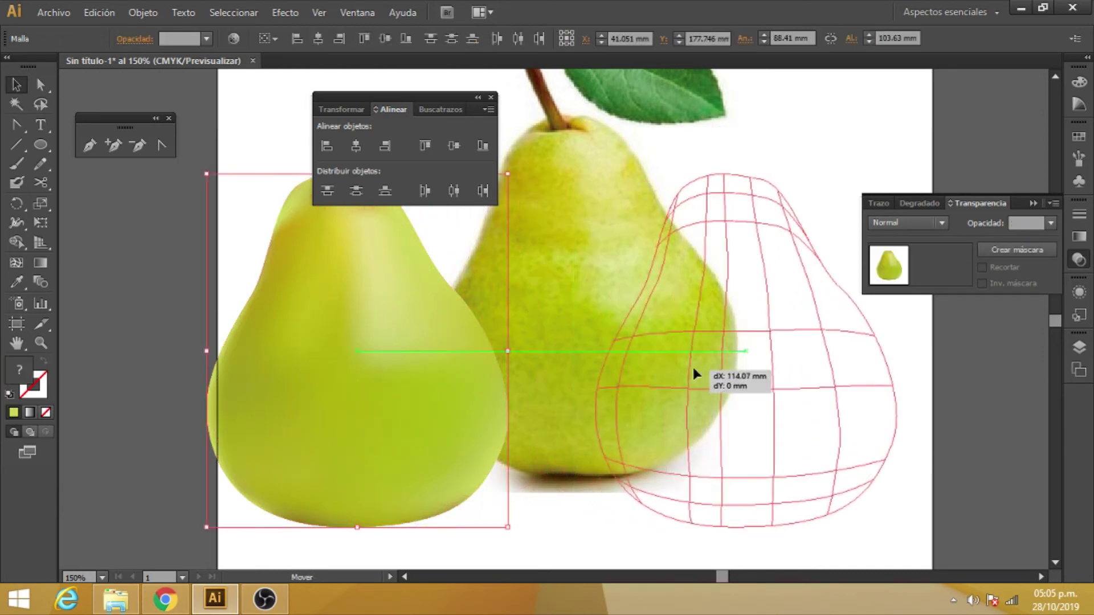
{"action": "left_click_drag", "start_coordinate": [305, 369], "coordinate": [695, 438]}
{"action": "left_click", "coordinate": [482, 464]}
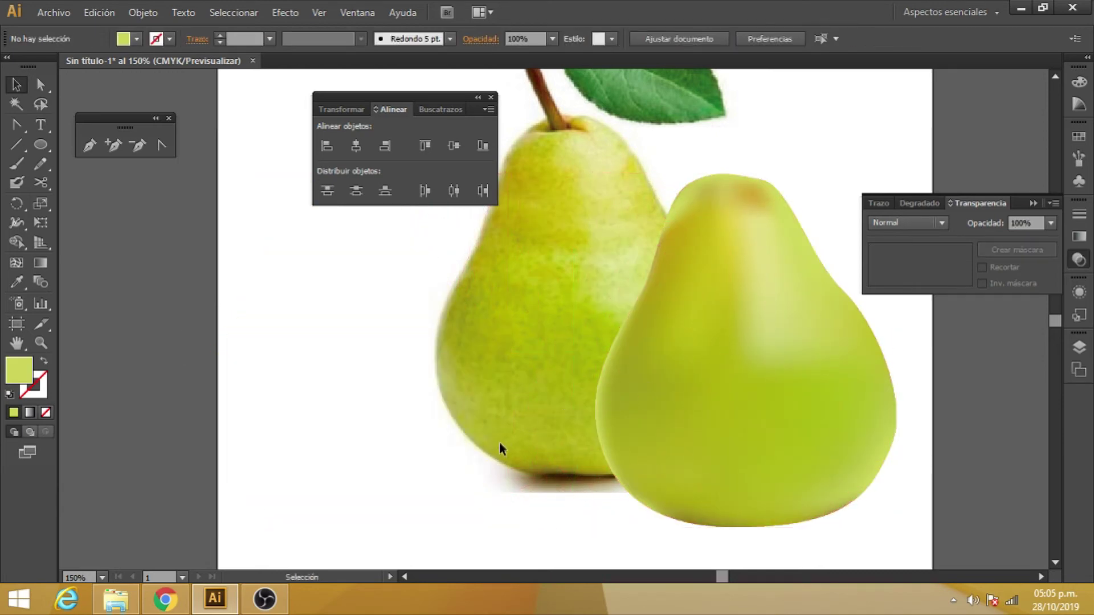
{"action": "left_click_drag", "start_coordinate": [713, 464], "coordinate": [488, 457]}
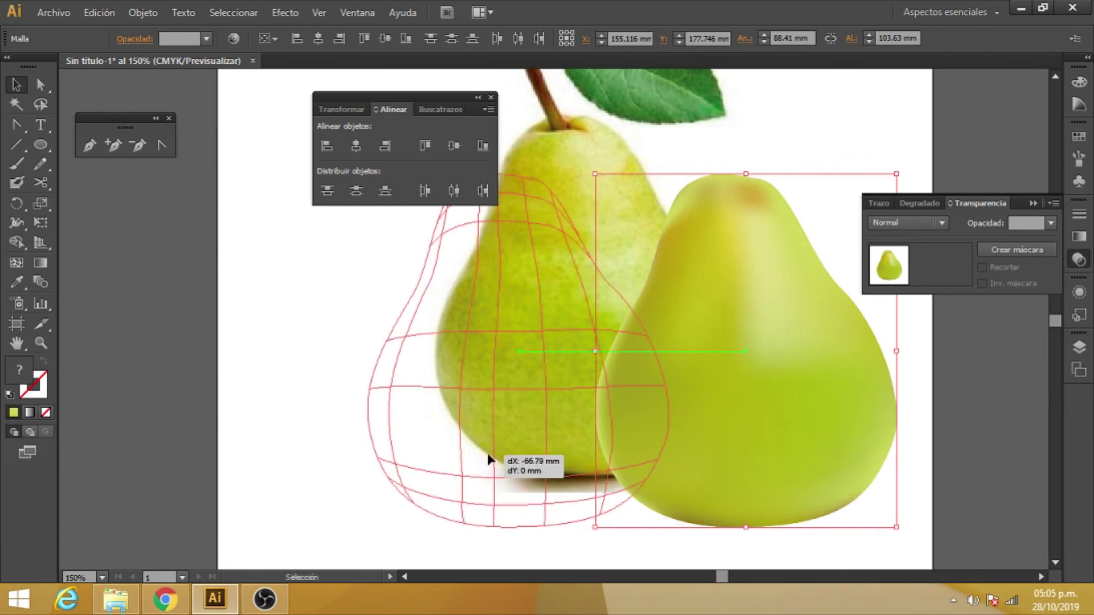
{"action": "left_click_drag", "start_coordinate": [490, 454], "coordinate": [256, 433]}
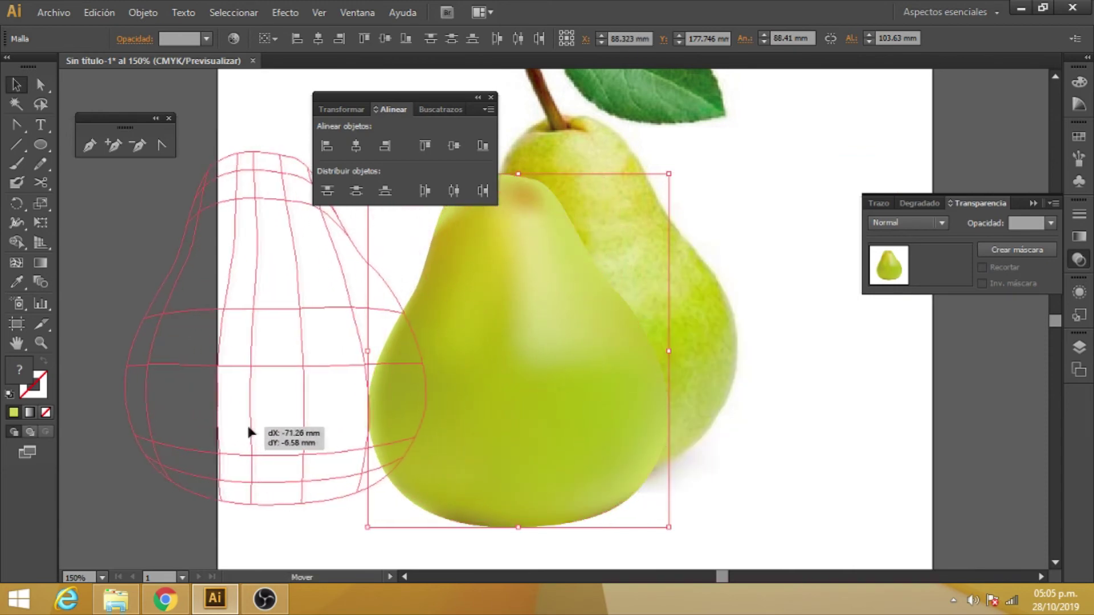
{"action": "left_click", "coordinate": [475, 496]}
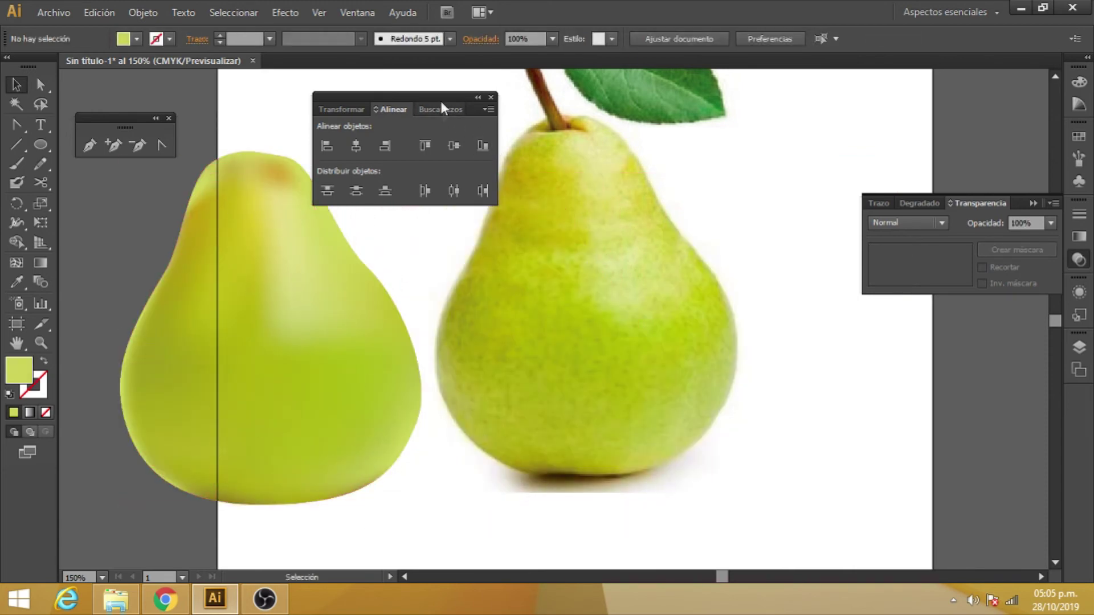
{"action": "left_click_drag", "start_coordinate": [444, 107], "coordinate": [785, 314]}
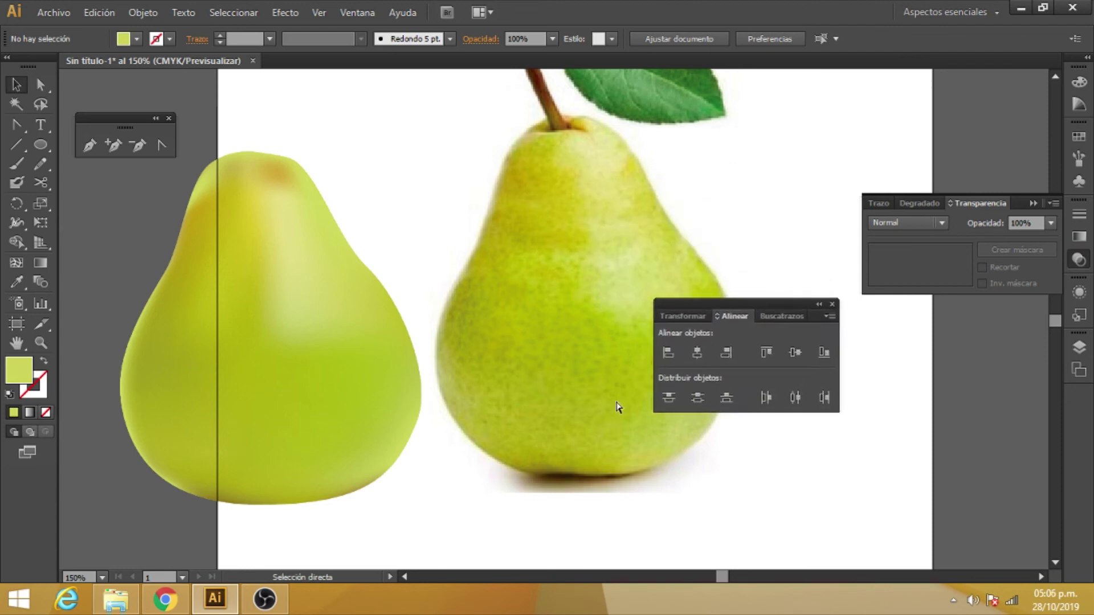
Step: Zoom to 200% and 300% to inspect the pear's lower edges, then back to 150%
{"action": "key", "text": "ctrl+minus"}
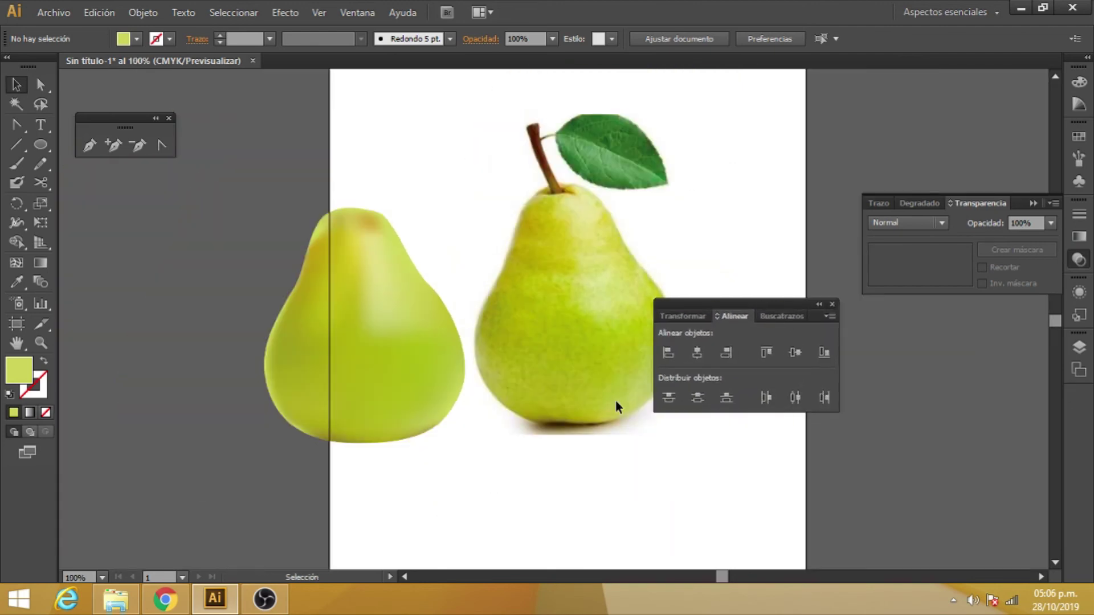
{"action": "key", "text": "ctrl+plus"}
{"action": "key", "text": "ctrl+plus"}
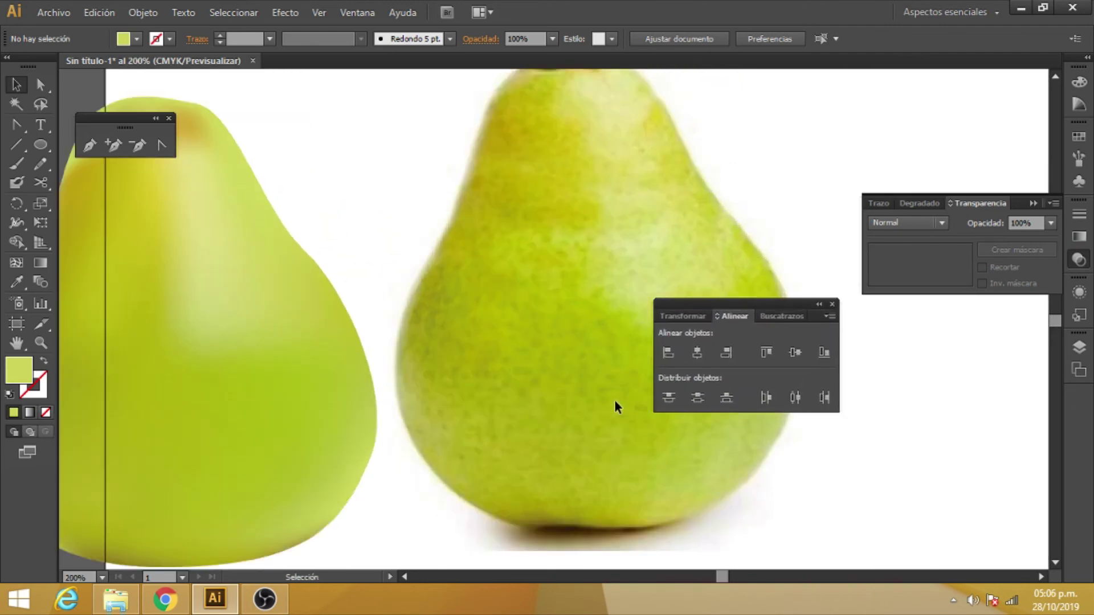
{"action": "key", "text": "ctrl+plus"}
{"action": "mouse_move", "coordinate": [274, 416]}
{"action": "left_mouse_down"}
{"action": "mouse_move", "coordinate": [422, 351]}
{"action": "mouse_move", "coordinate": [510, 441]}
{"action": "mouse_move", "coordinate": [678, 439]}
{"action": "left_mouse_up"}
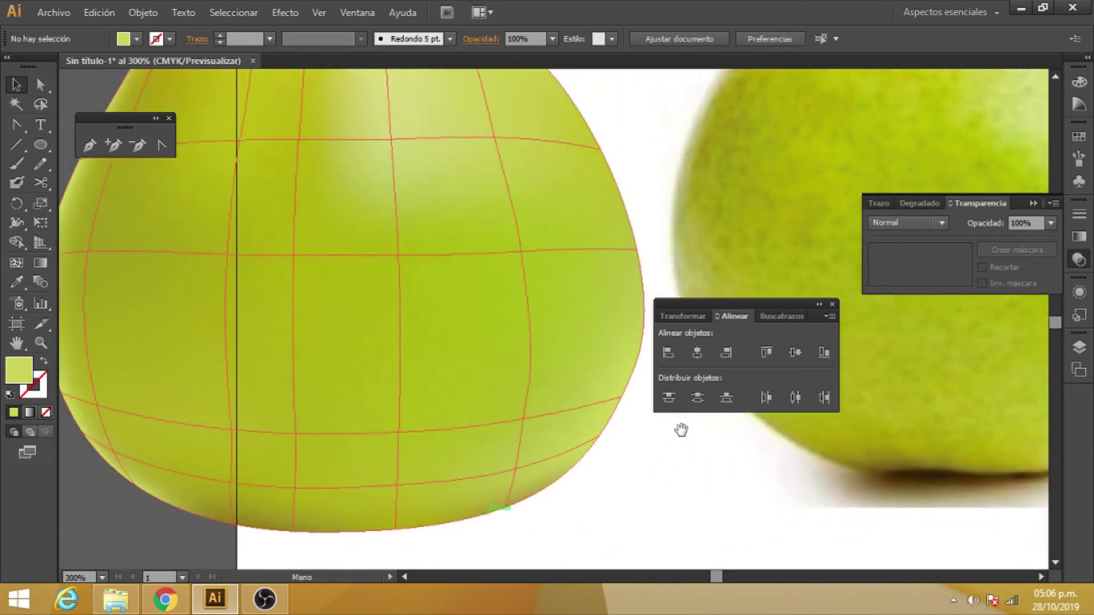
{"action": "left_click_drag", "start_coordinate": [683, 436], "coordinate": [661, 459]}
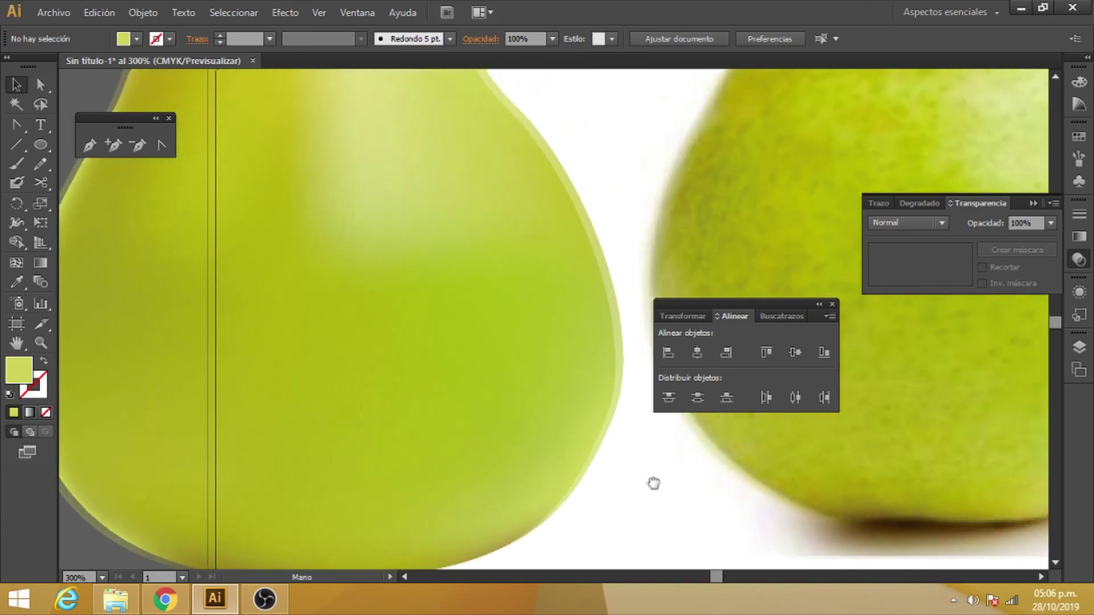
{"action": "key", "text": "ctrl+minus"}
{"action": "key", "text": "ctrl+minus"}
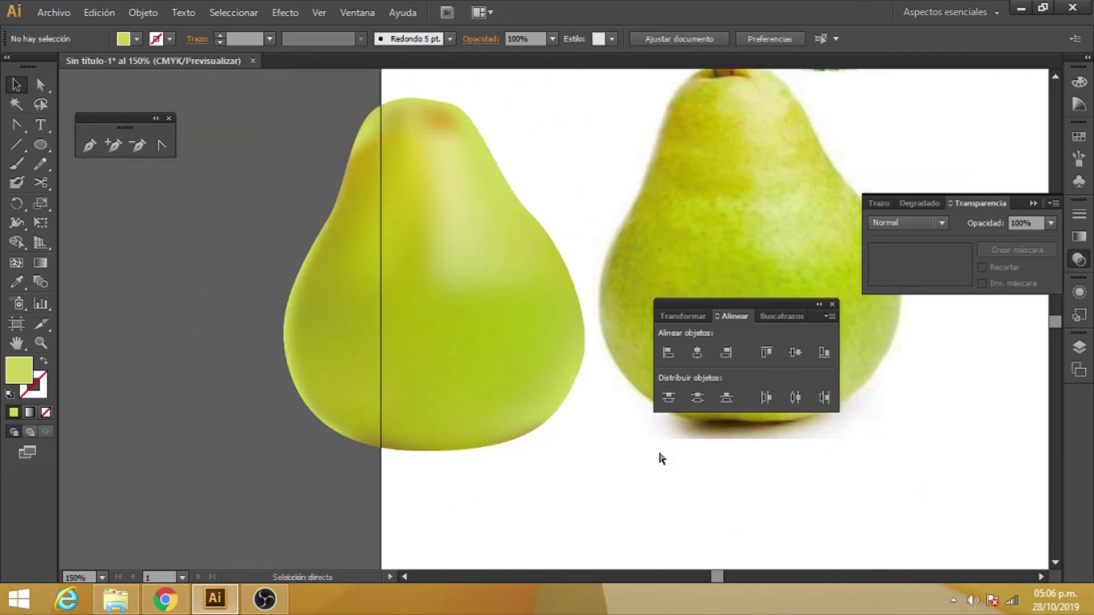
{"action": "left_click_drag", "start_coordinate": [646, 449], "coordinate": [515, 515]}
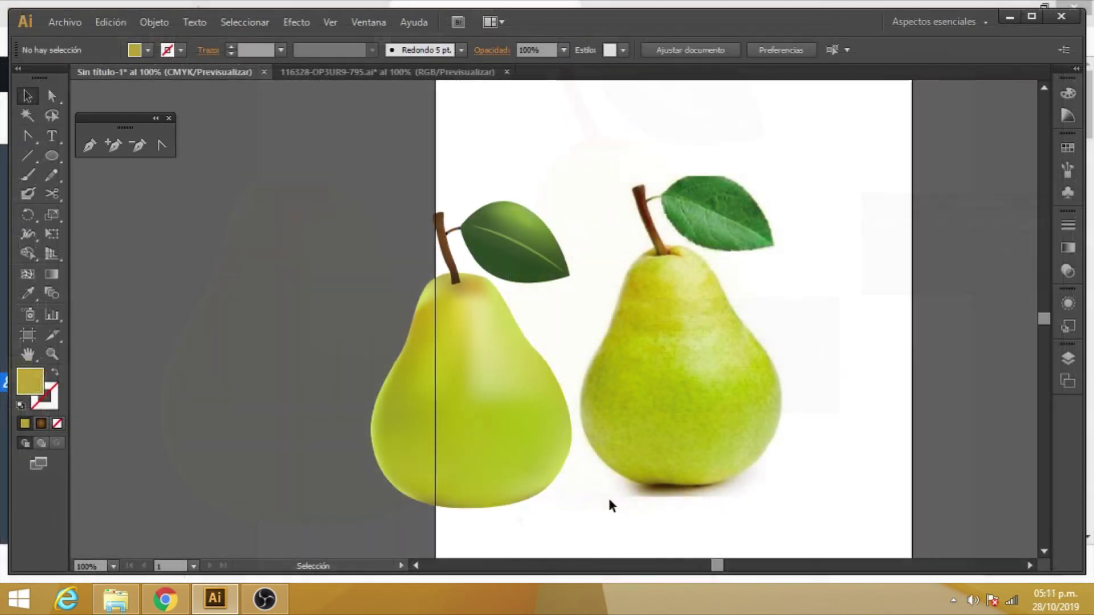
Step: Drag the vector pear group left onto the grey pasteboard beside the photo, then deselect
{"action": "key", "text": "ctrl+plus"}
{"action": "key", "text": "ctrl+minus"}
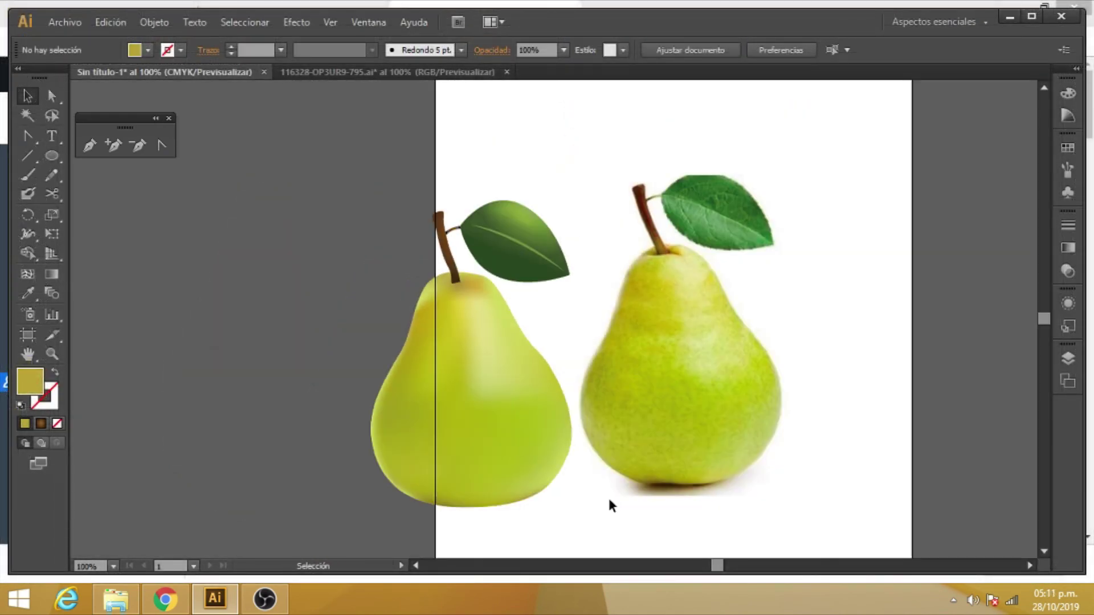
{"action": "mouse_move", "coordinate": [350, 259]}
{"action": "left_mouse_down"}
{"action": "mouse_move", "coordinate": [493, 378]}
{"action": "mouse_move", "coordinate": [308, 360]}
{"action": "left_mouse_up"}
{"action": "left_click", "coordinate": [490, 451]}
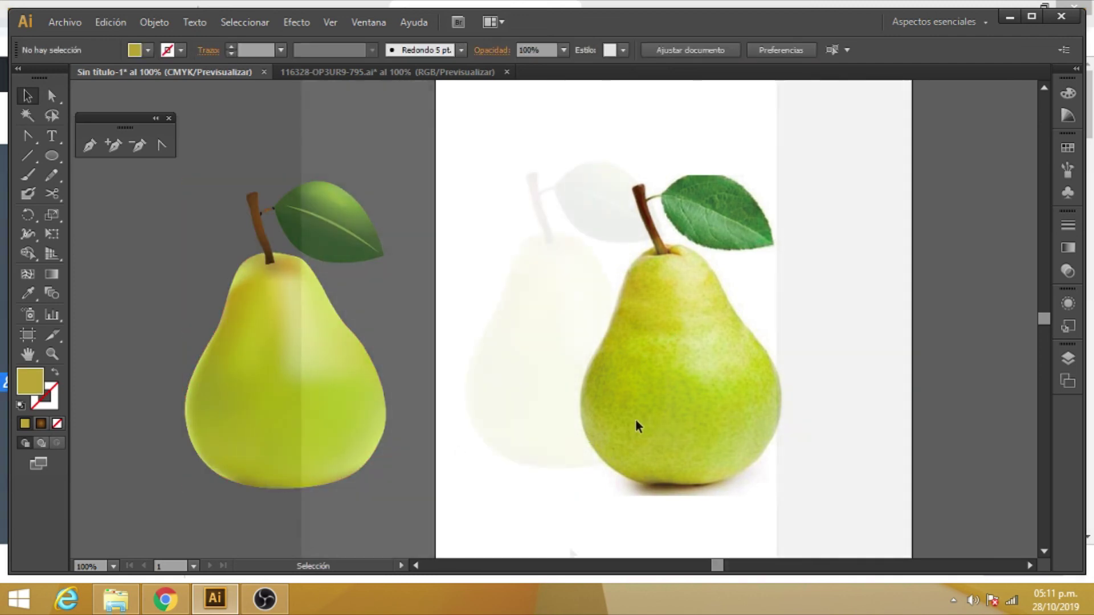